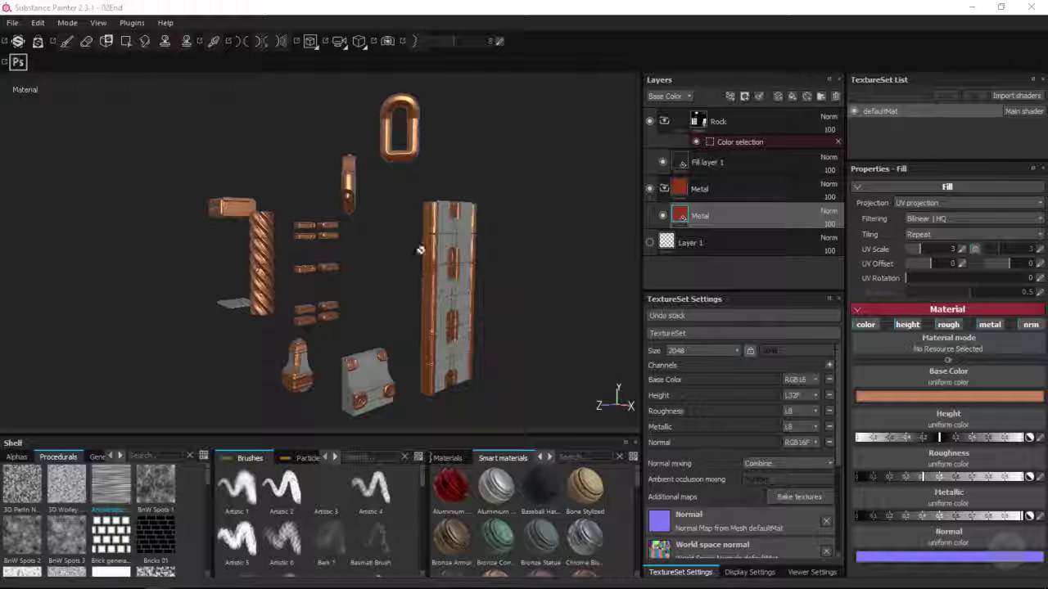
Step: Replace the project mesh with MultiObjects.obj through the project configuration
alt+drag(407, 268, 337, 230)
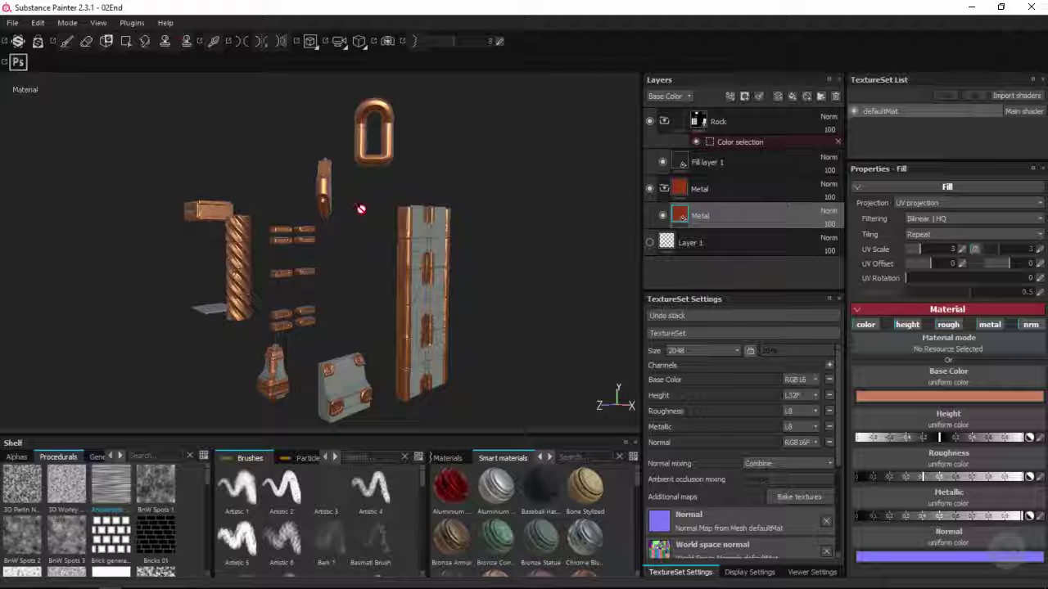
alt+drag(361, 210, 348, 235)
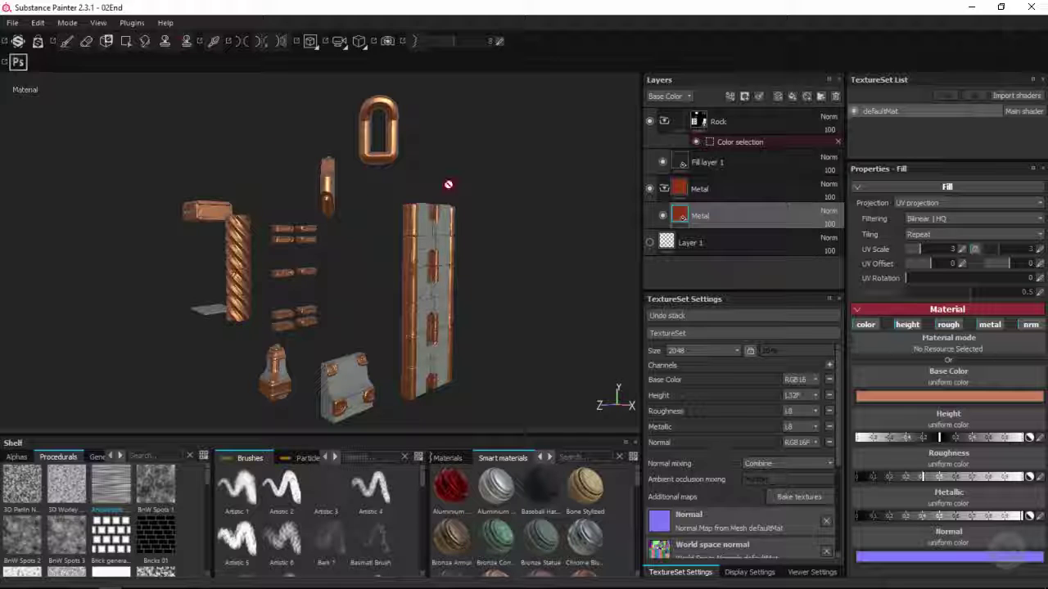
alt+drag(448, 184, 363, 238)
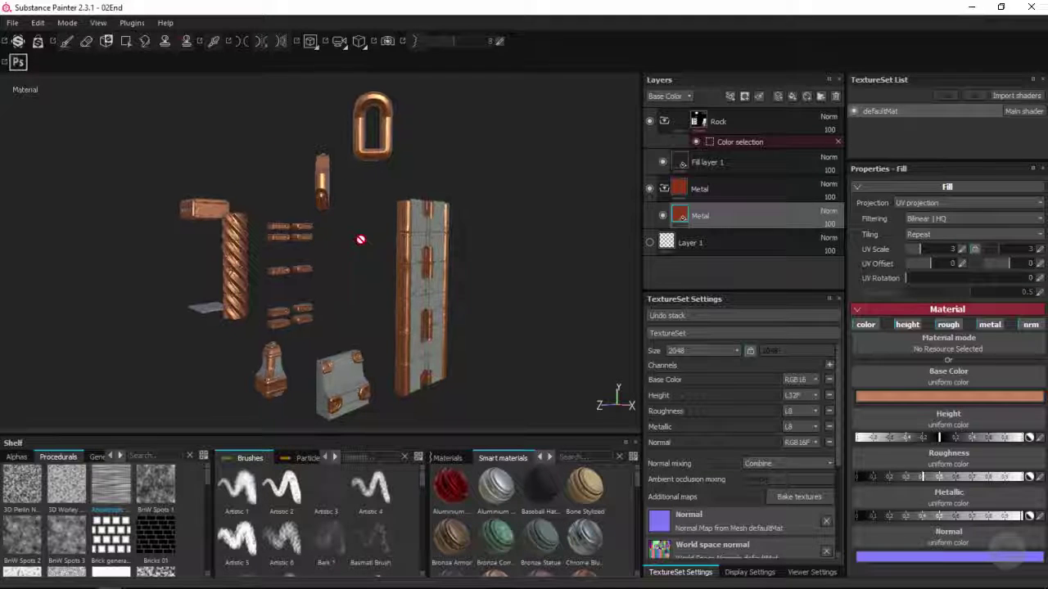
click(65, 22)
mouse_move(39, 24)
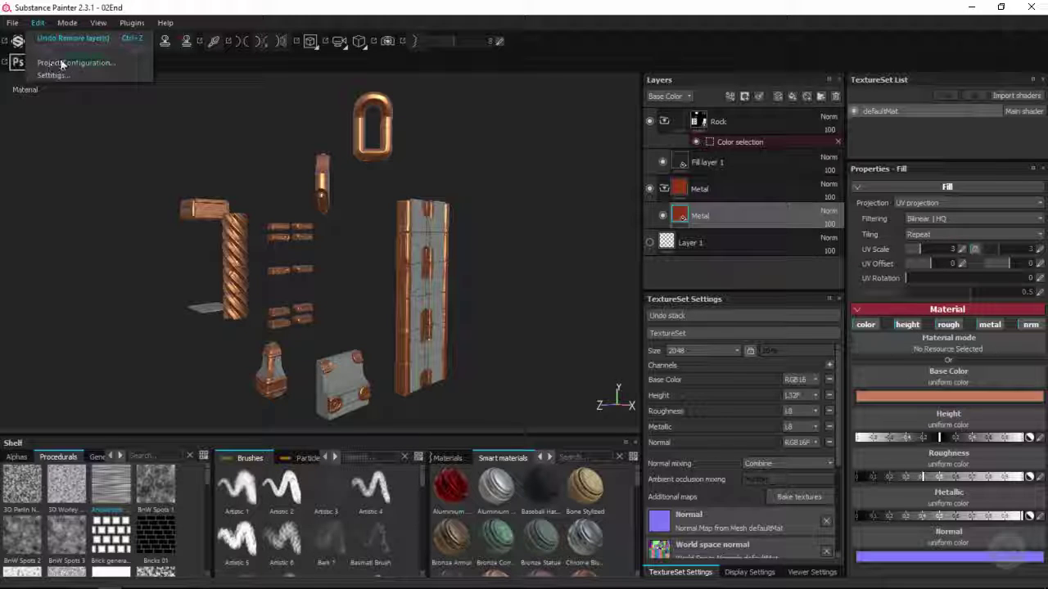
click(62, 62)
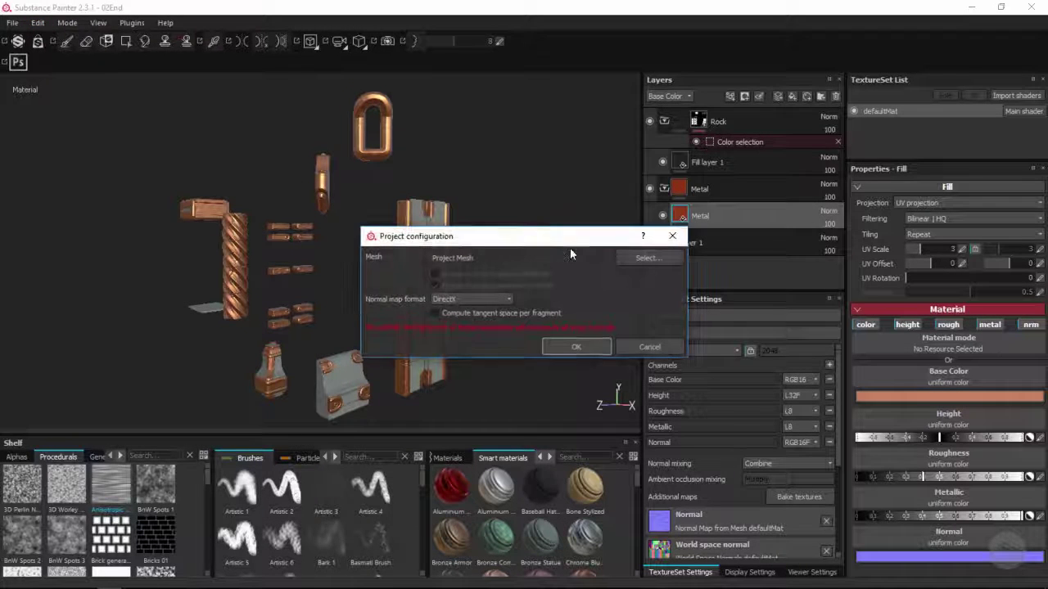
click(637, 261)
click(745, 351)
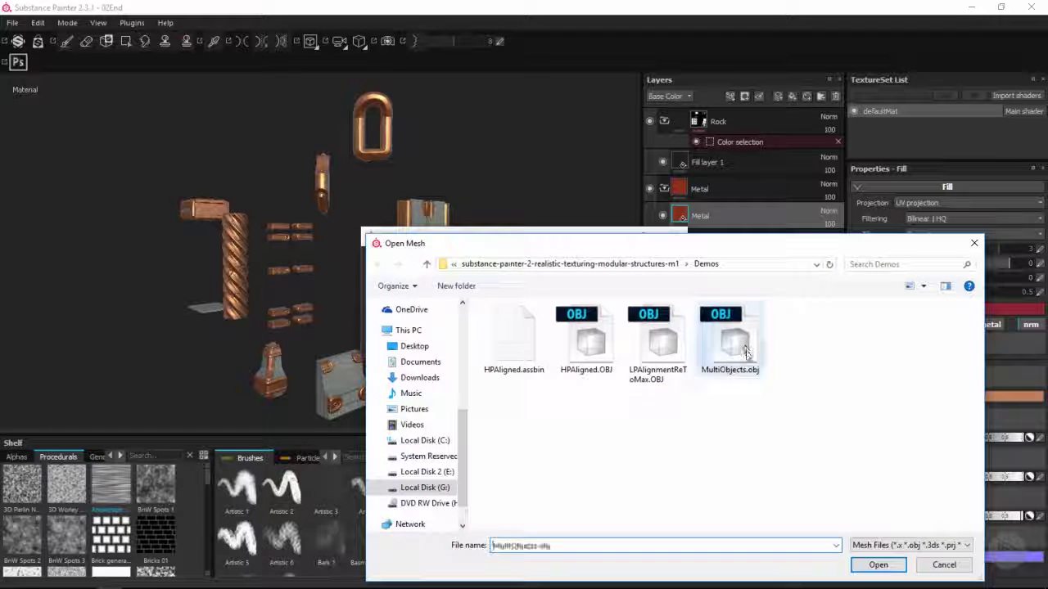
drag(716, 248, 640, 181)
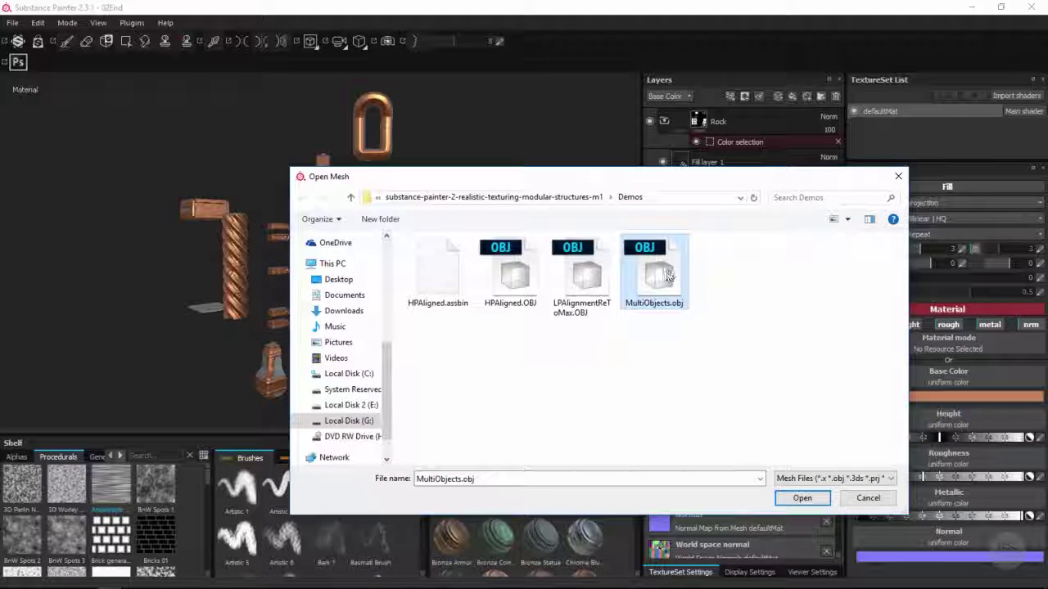
click(798, 498)
click(576, 347)
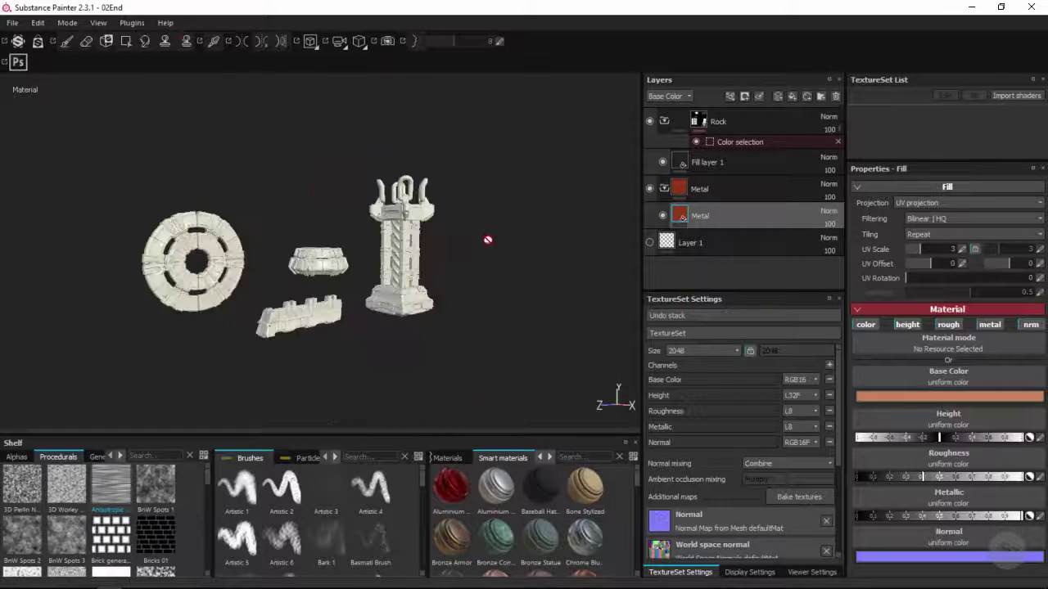
Step: Add a paint layer above the Metal fill layer, shrink the brush, and paint a white test stroke on the tower's front panel
alt+drag(332, 206, 353, 254)
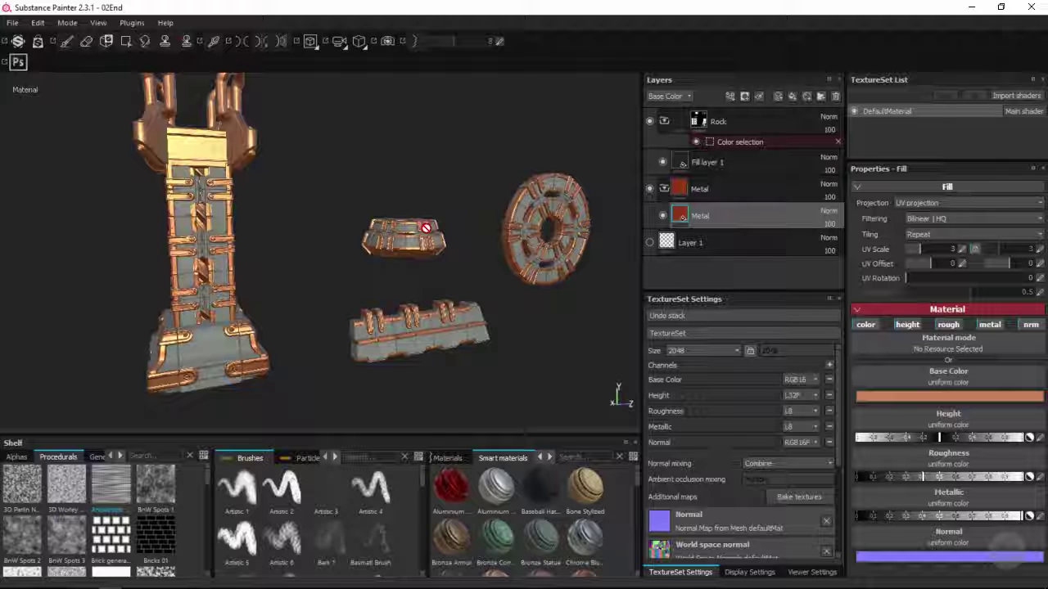
mouse_move(426, 228)
alt+mouse_down()
mouse_move(318, 241)
mouse_move(469, 258)
mouse_move(365, 231)
mouse_move(327, 238)
mouse_move(328, 229)
mouse_move(355, 243)
mouse_move(317, 243)
mouse_move(339, 229)
mouse_move(347, 238)
alt+mouse_up()
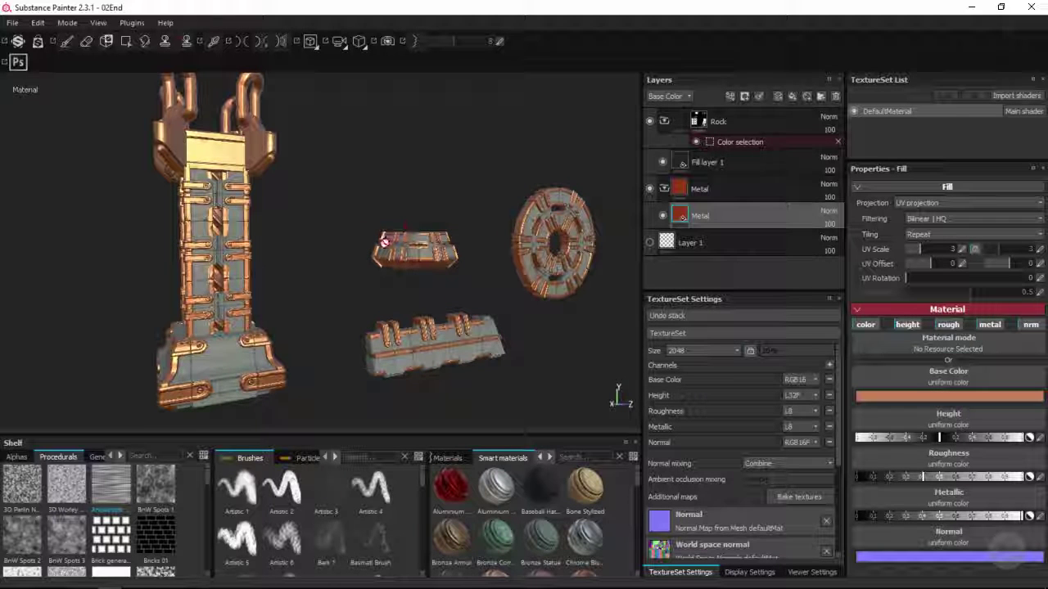
scroll(445, 250, up, 4)
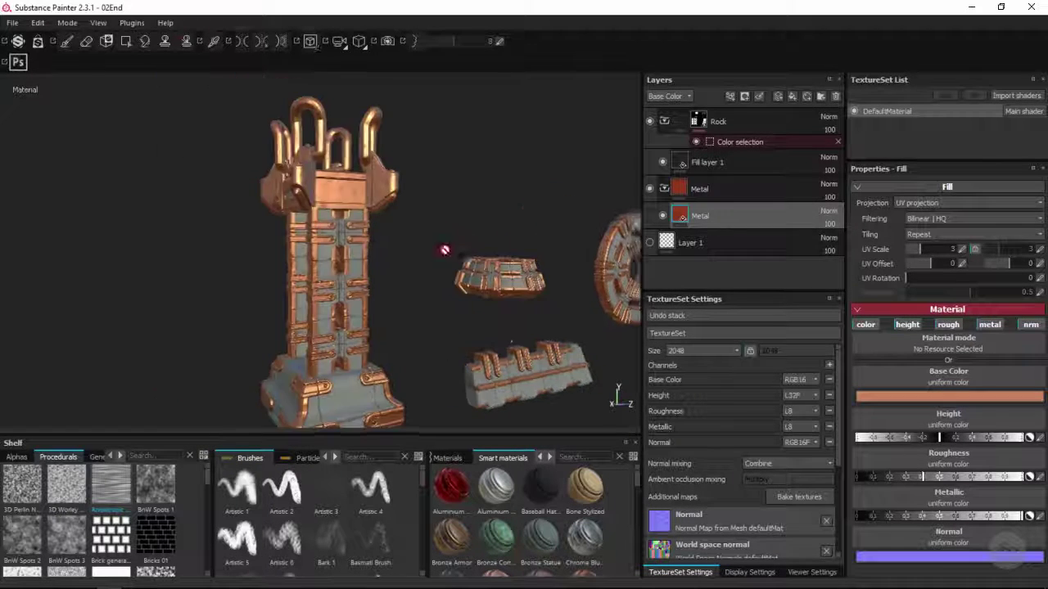
click(778, 97)
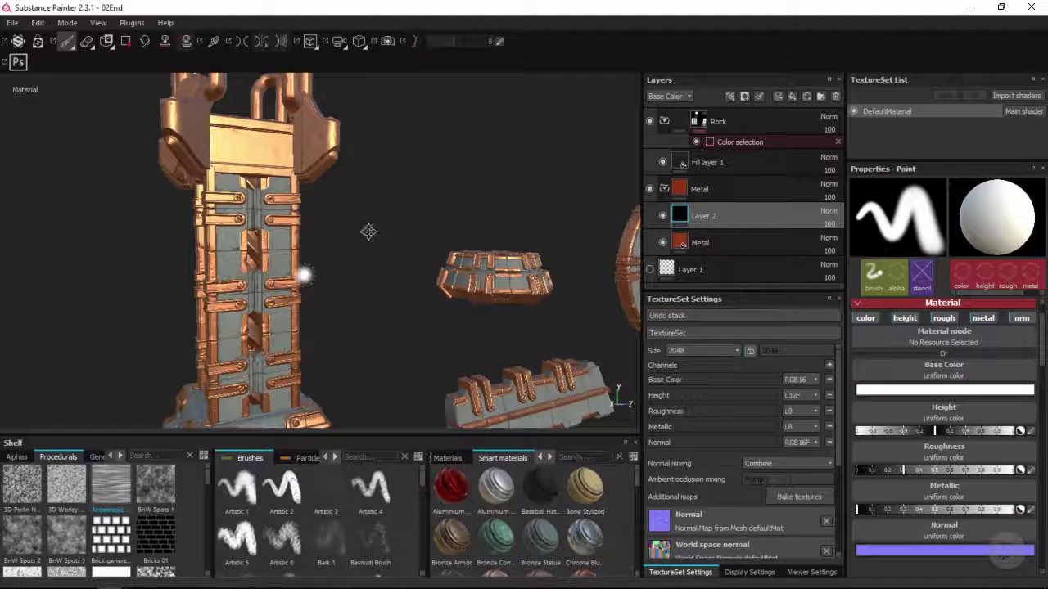
alt+drag(368, 232, 402, 309)
key(bracketleft)
key(bracketleft)
key(bracketleft)
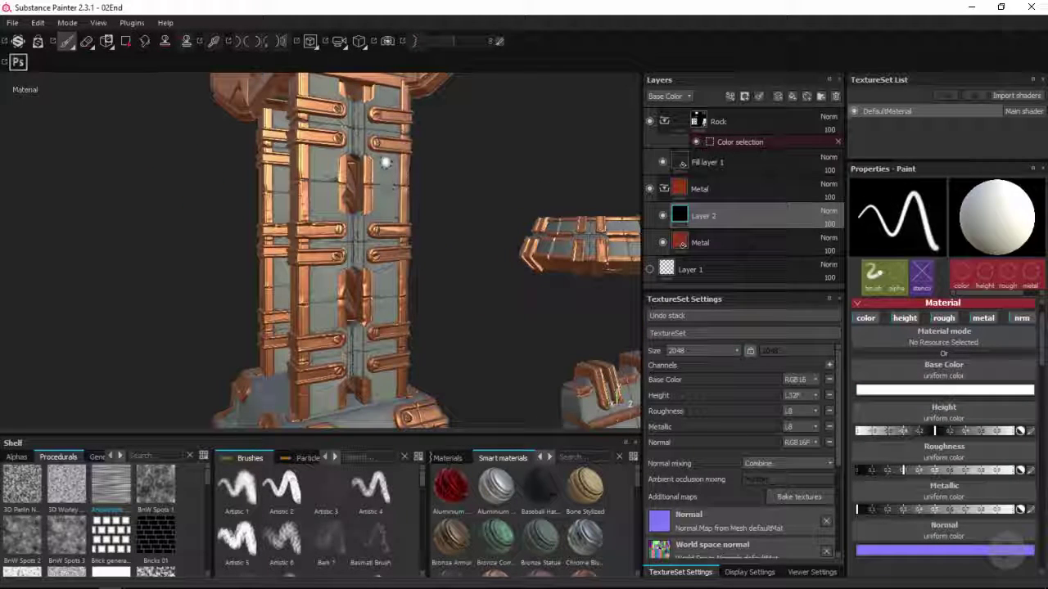
drag(385, 162, 370, 190)
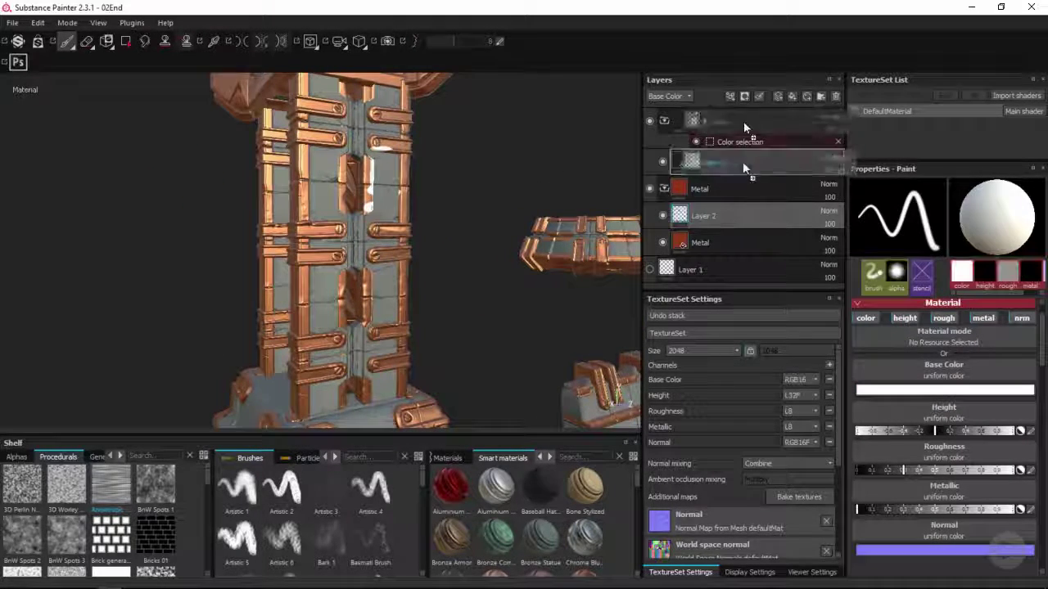
Step: Move Layer 2 above the Rock folder and paint more white test strokes down the tower's front panels
drag(728, 109, 732, 131)
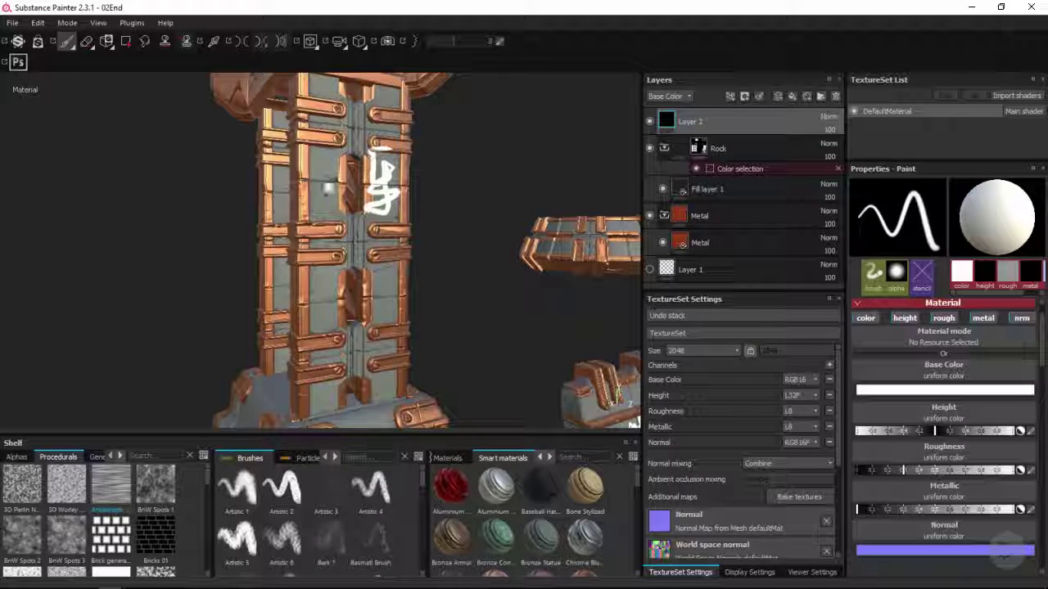
drag(316, 163, 325, 270)
alt+drag(326, 270, 214, 275)
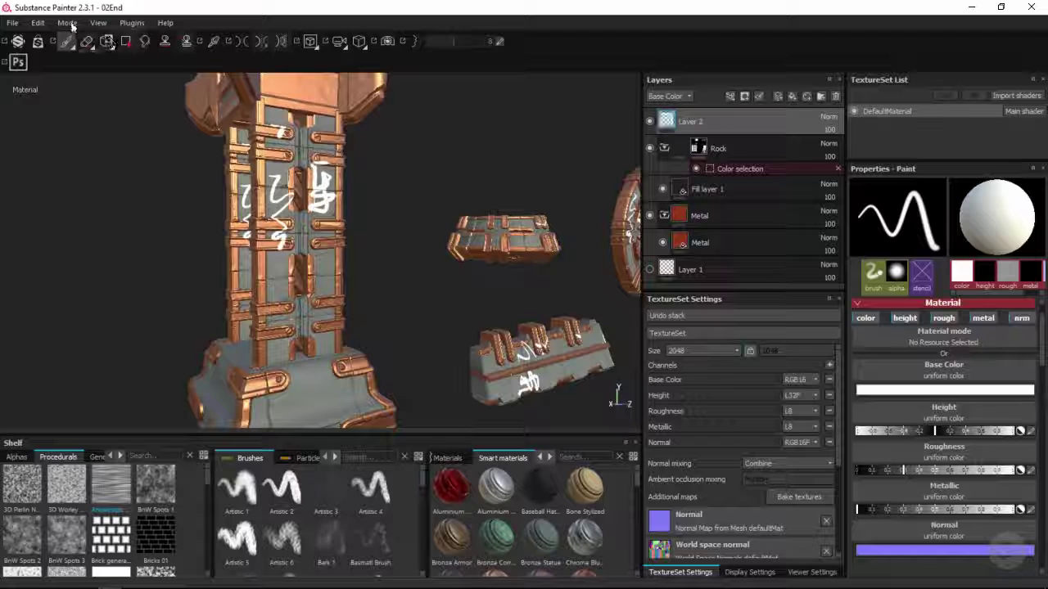
Step: Check the mesh assigned in the project configuration and leave its settings as they are
click(37, 22)
click(54, 63)
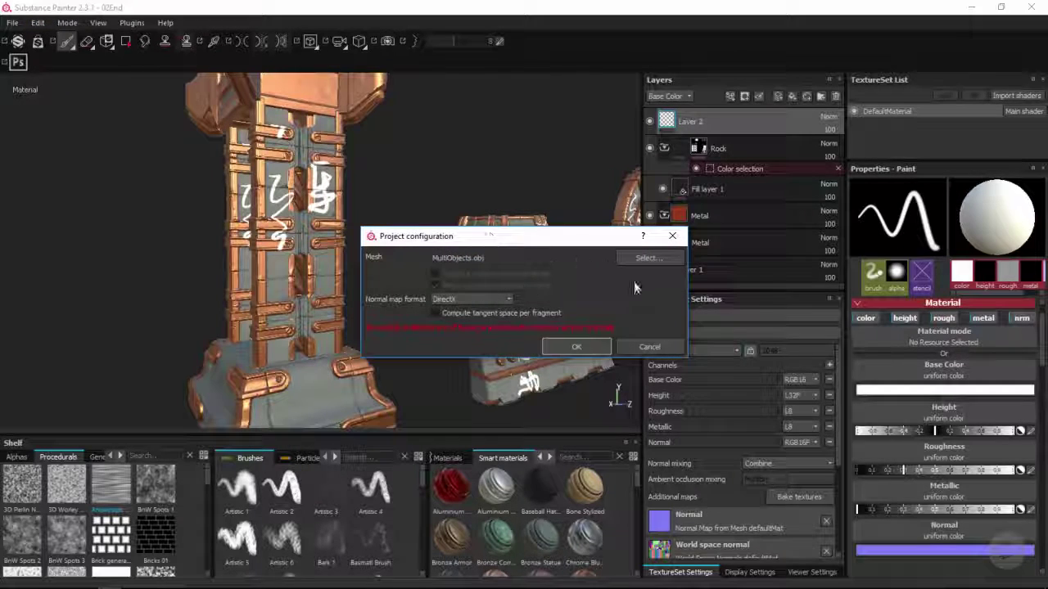
click(646, 348)
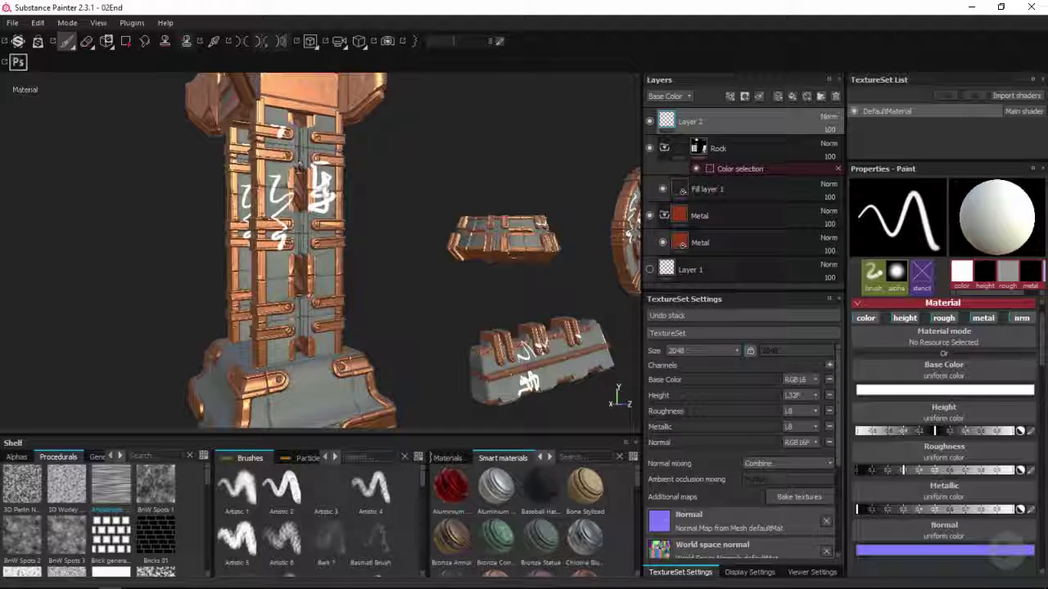
Step: Delete Layer 2 with the white test strokes from the layer stack
alt+drag(345, 214, 321, 231)
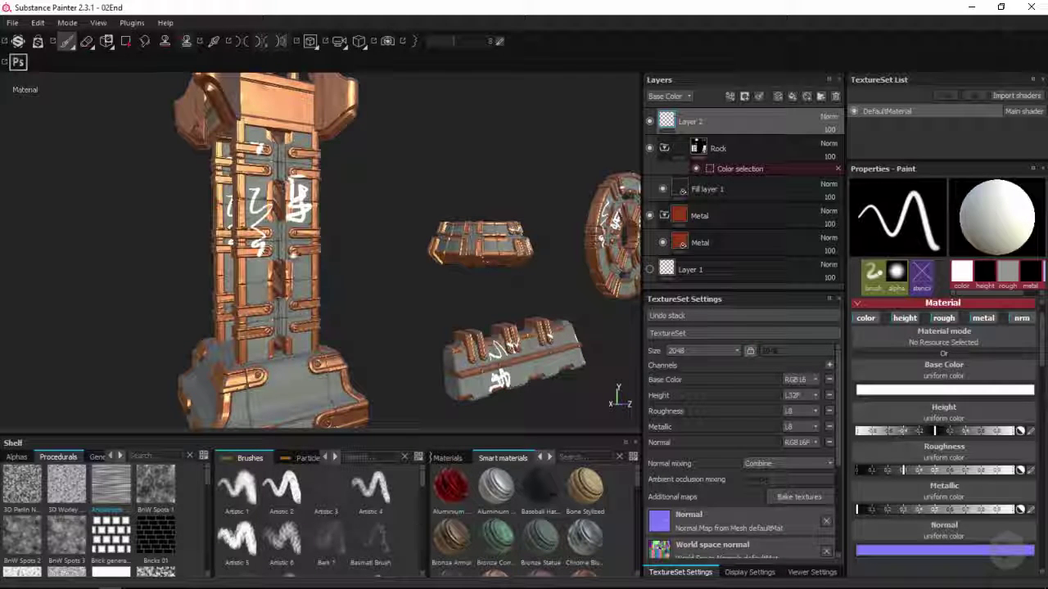
alt+drag(321, 230, 245, 328)
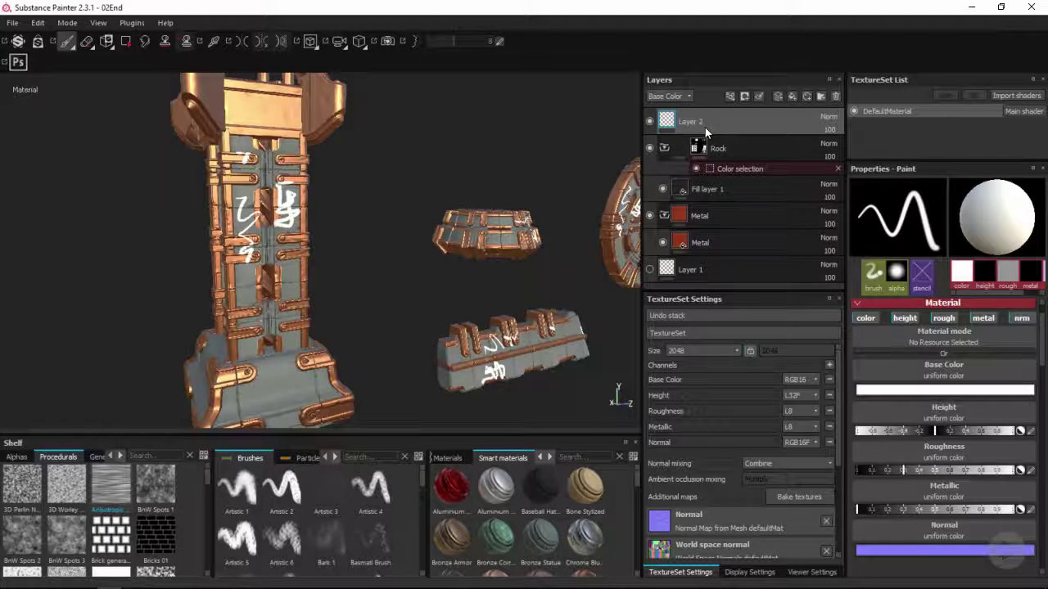
key(Delete)
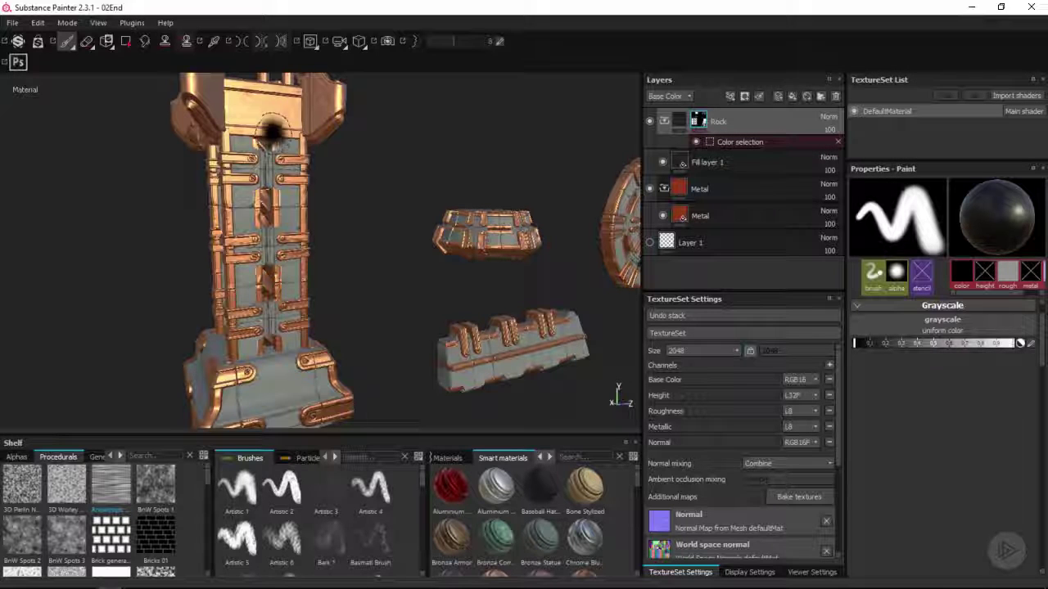
Step: Examine the stone and copper texturing on the tower and the other modular pieces, up close and from several angles
alt+middle_drag(272, 134, 287, 154)
drag(839, 442, 818, 417)
alt+drag(399, 277, 311, 246)
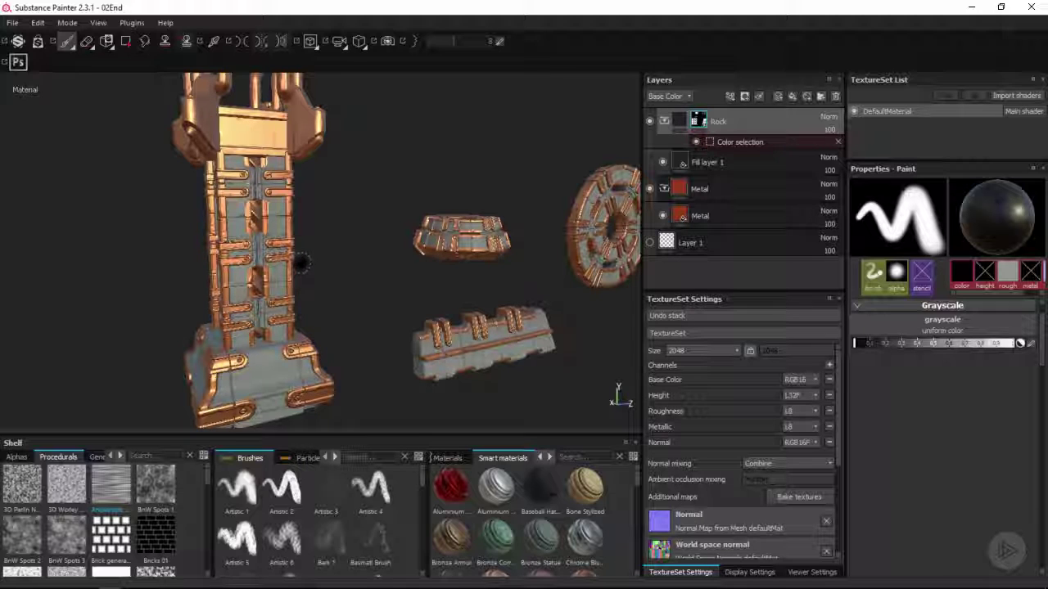
scroll(360, 246, up, 5)
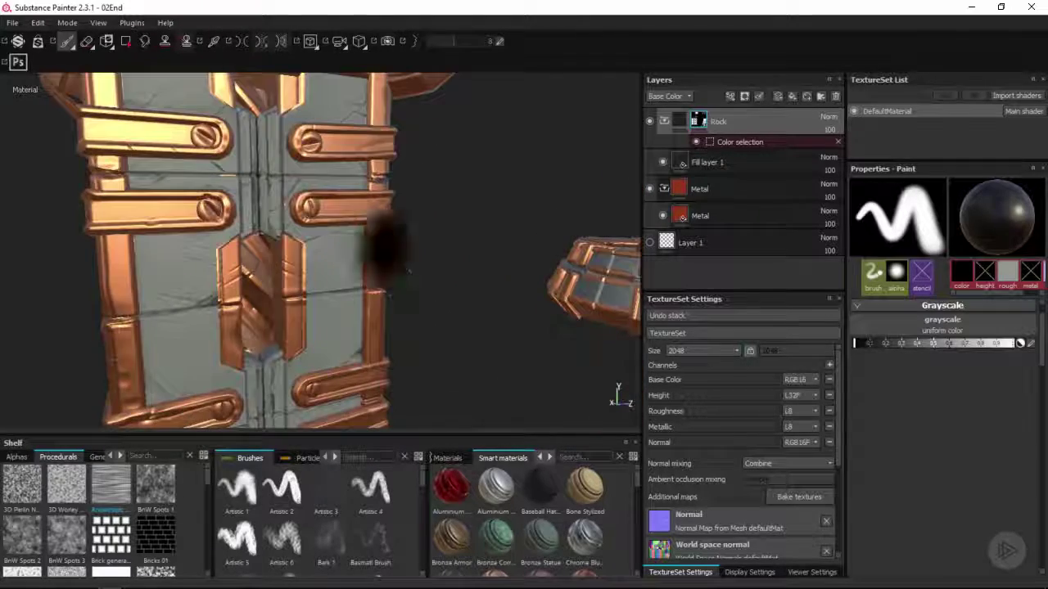
scroll(411, 257, down, 5)
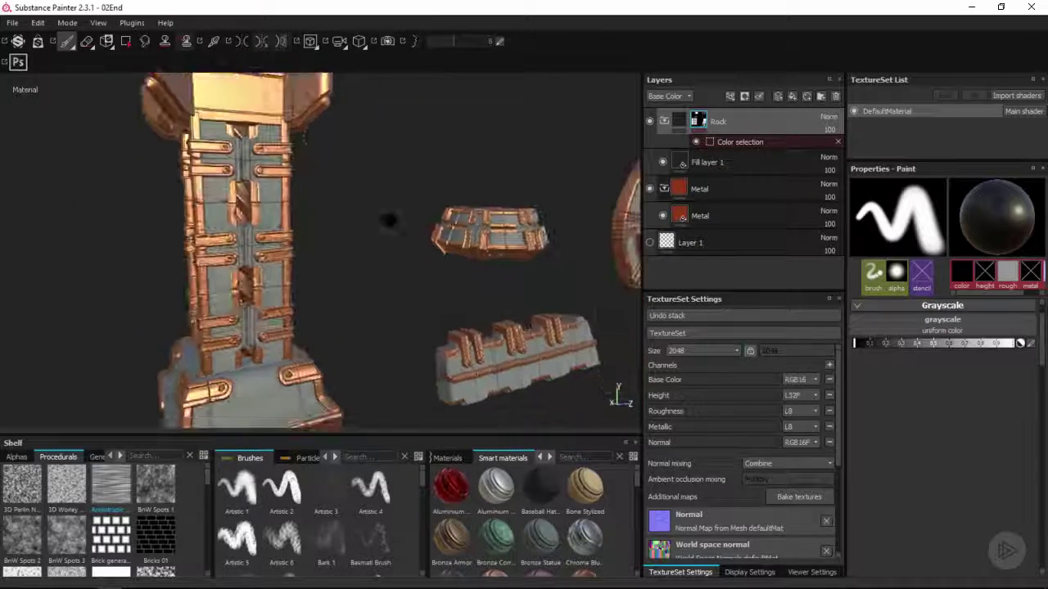
scroll(377, 218, down, 2)
alt+drag(363, 215, 318, 237)
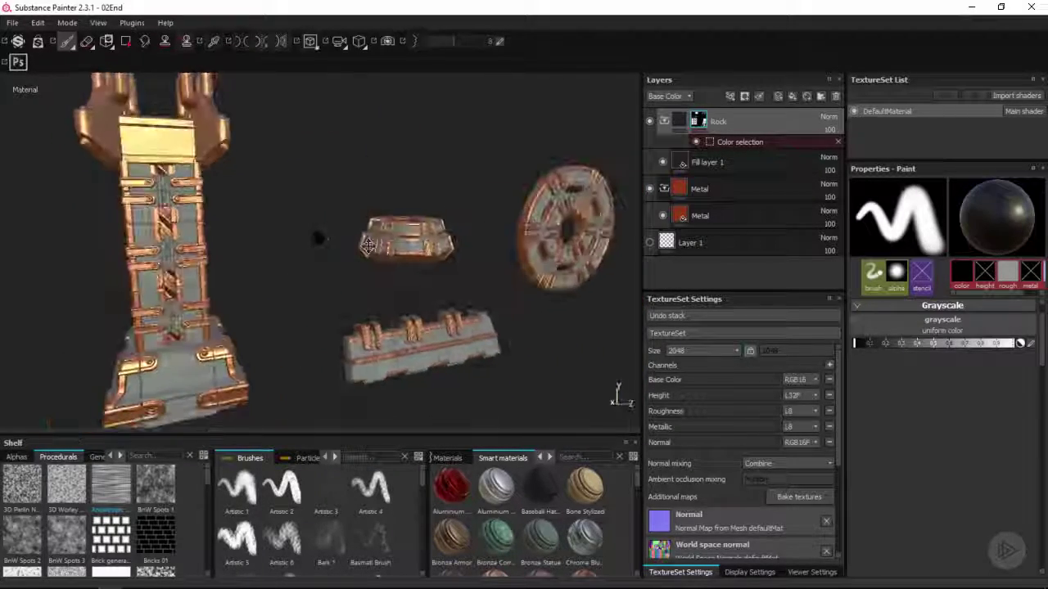
alt+middle_drag(318, 237, 364, 245)
alt+drag(365, 244, 356, 216)
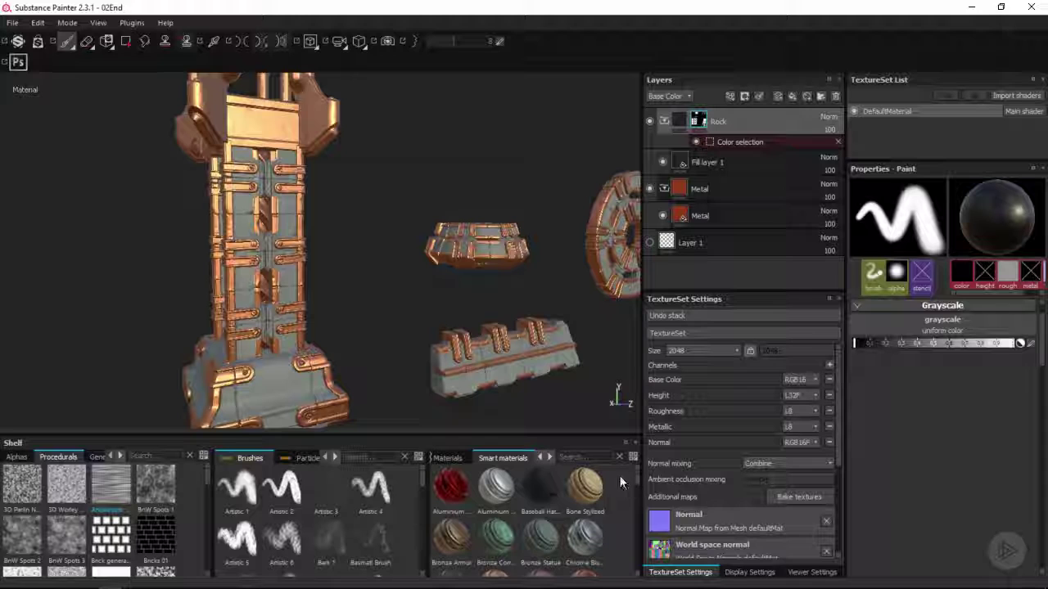
Step: Browse the shelf's materials, smart materials and smart masks
click(465, 458)
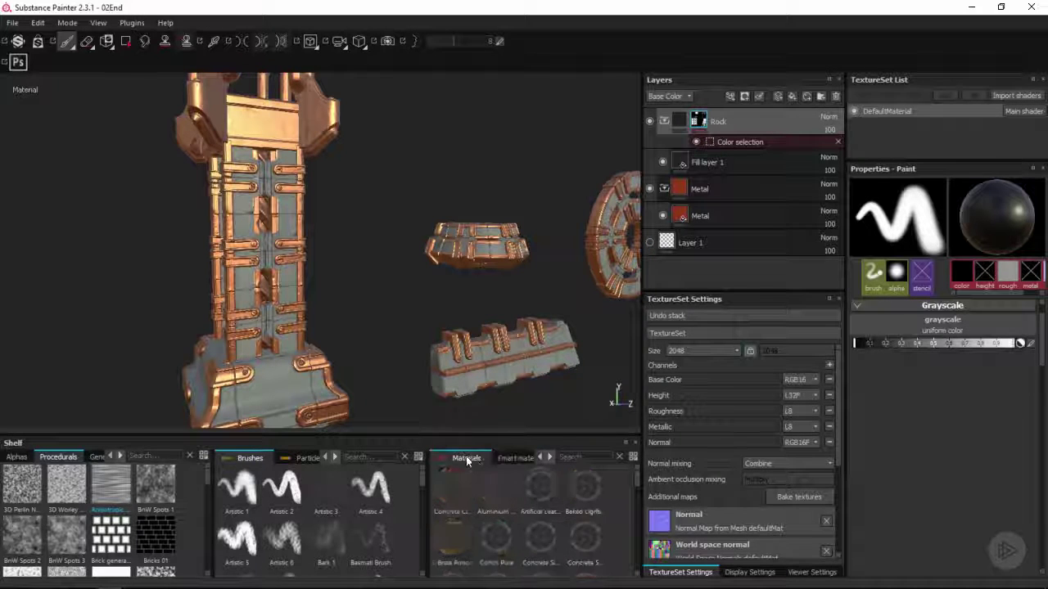
click(514, 459)
click(540, 457)
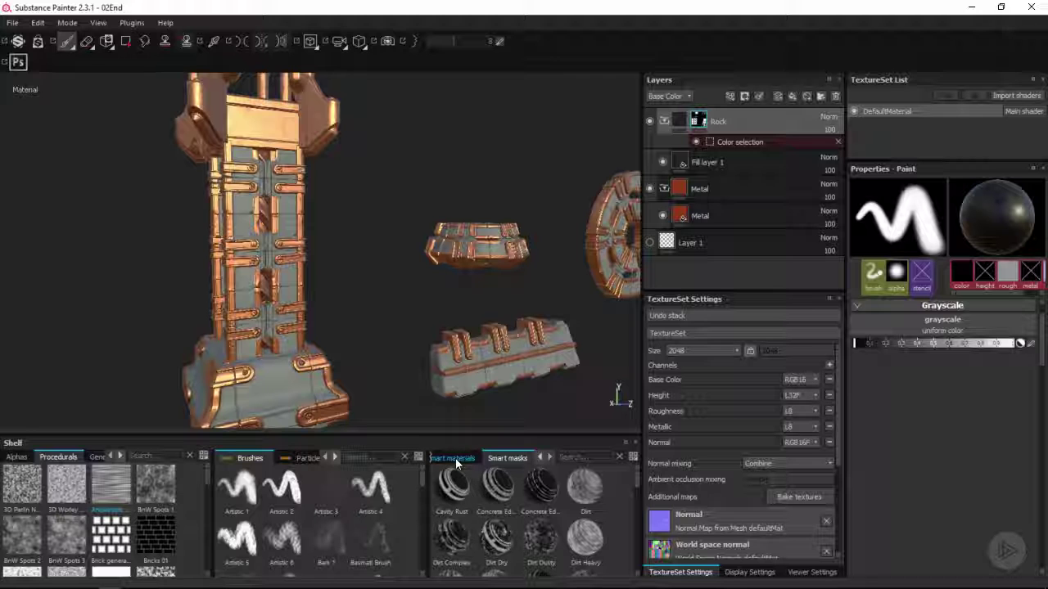
click(442, 463)
click(540, 457)
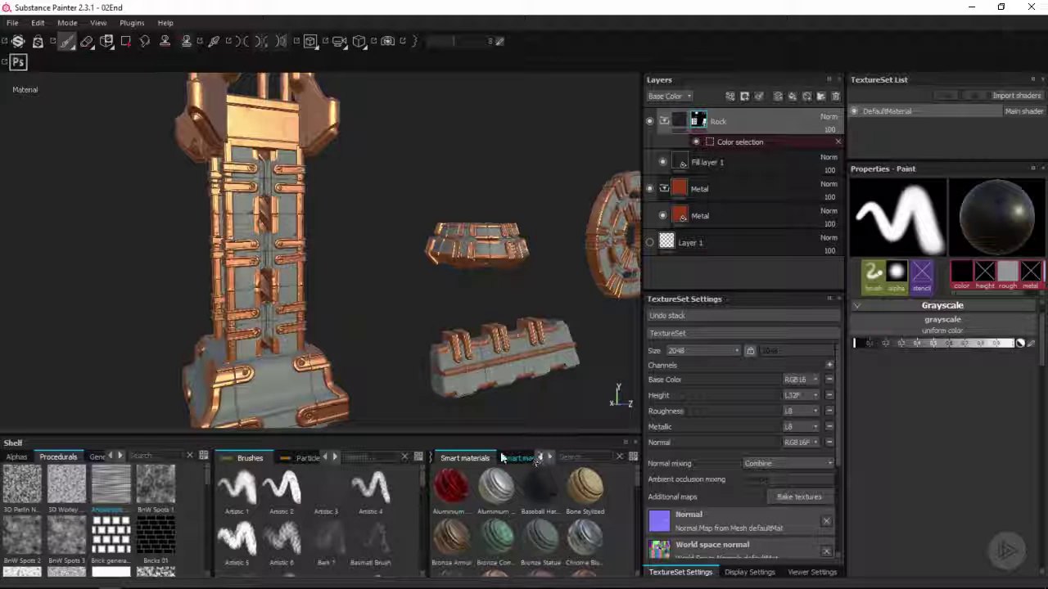
Step: Widen the shelf section that holds the materials by narrowing the procedurals and brushes sections
drag(425, 478, 109, 492)
drag(237, 490, 161, 491)
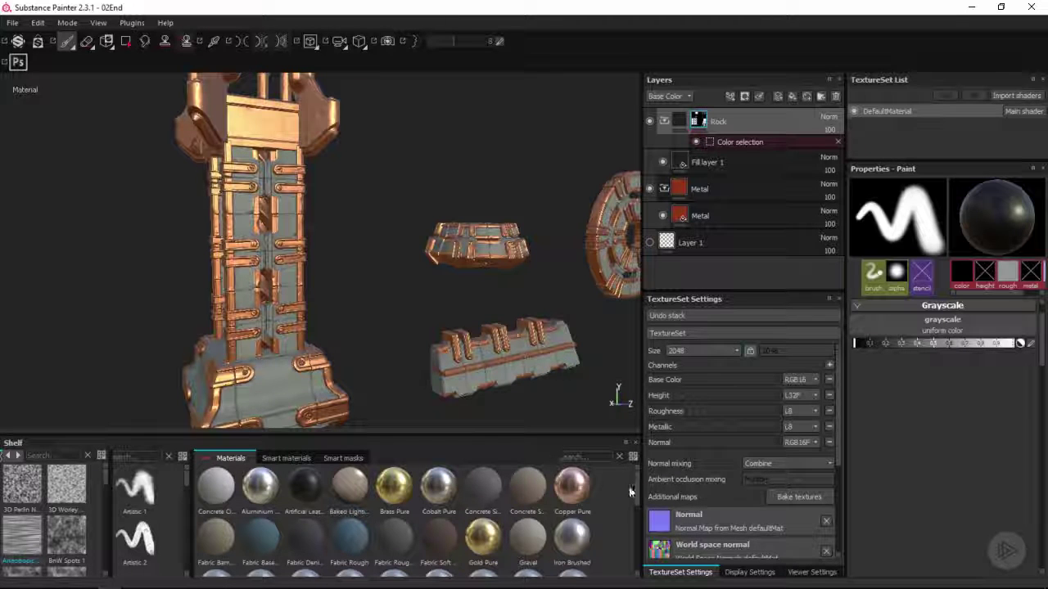
mouse_move(642, 492)
mouse_down()
mouse_move(637, 531)
mouse_move(636, 493)
mouse_up()
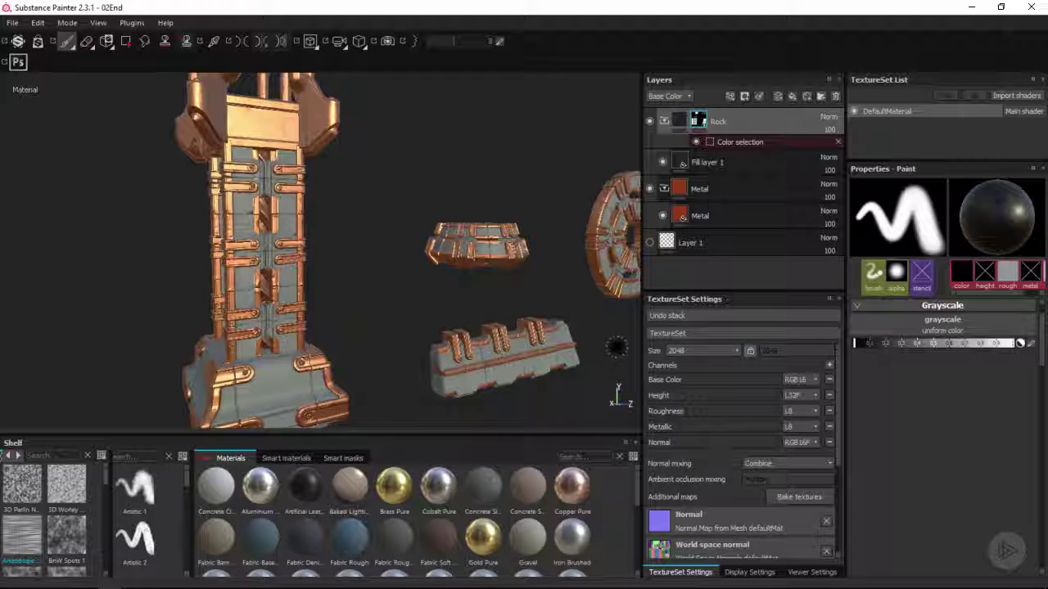
Step: Switch to the Substance Share website in the browser and open its Materials category
key(alt+Tab)
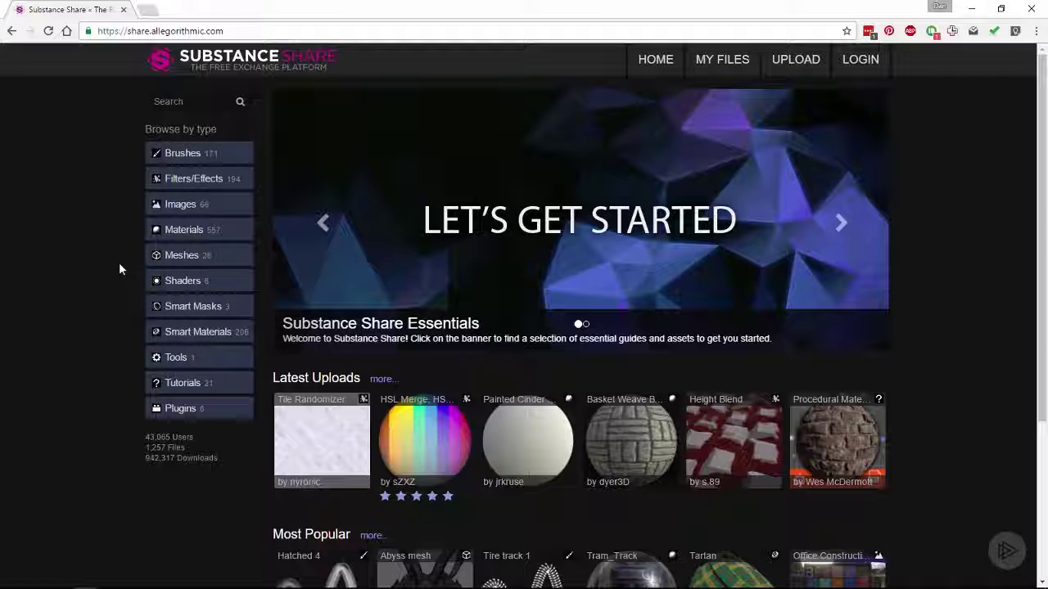
scroll(115, 323, down, 3)
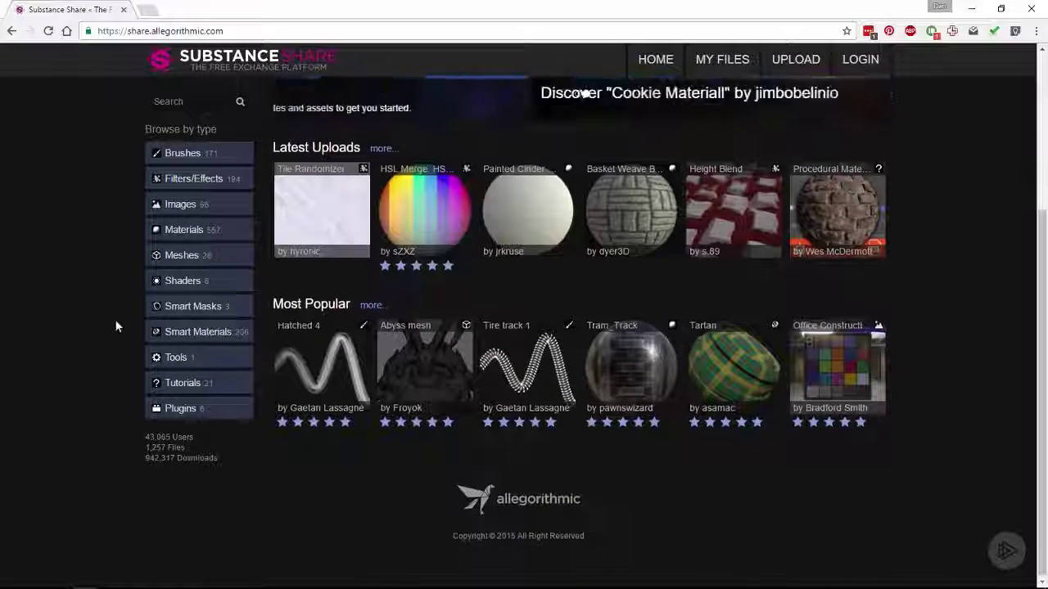
scroll(115, 327, up, 3)
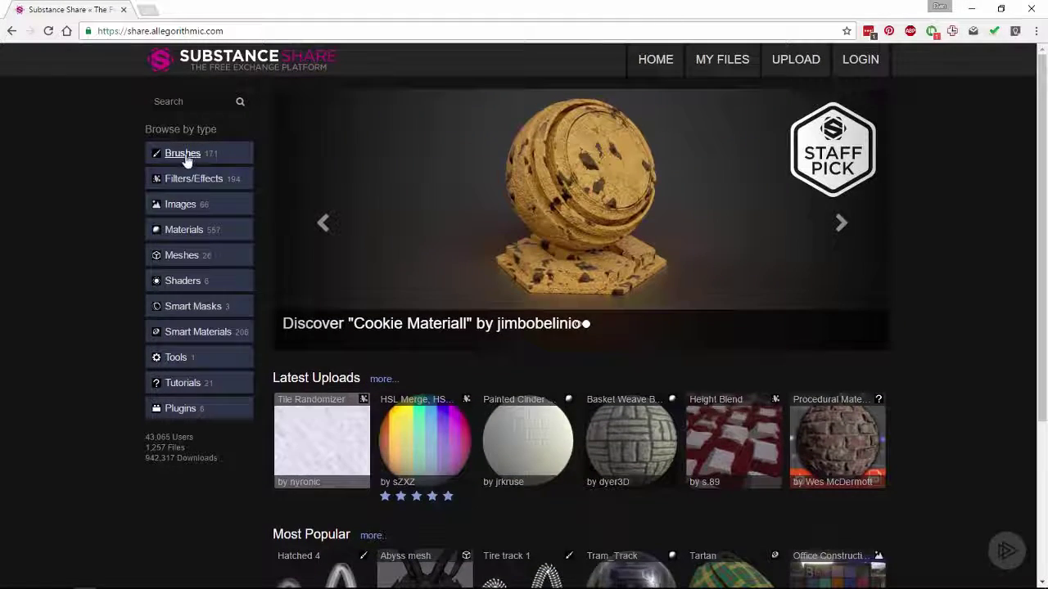
click(184, 233)
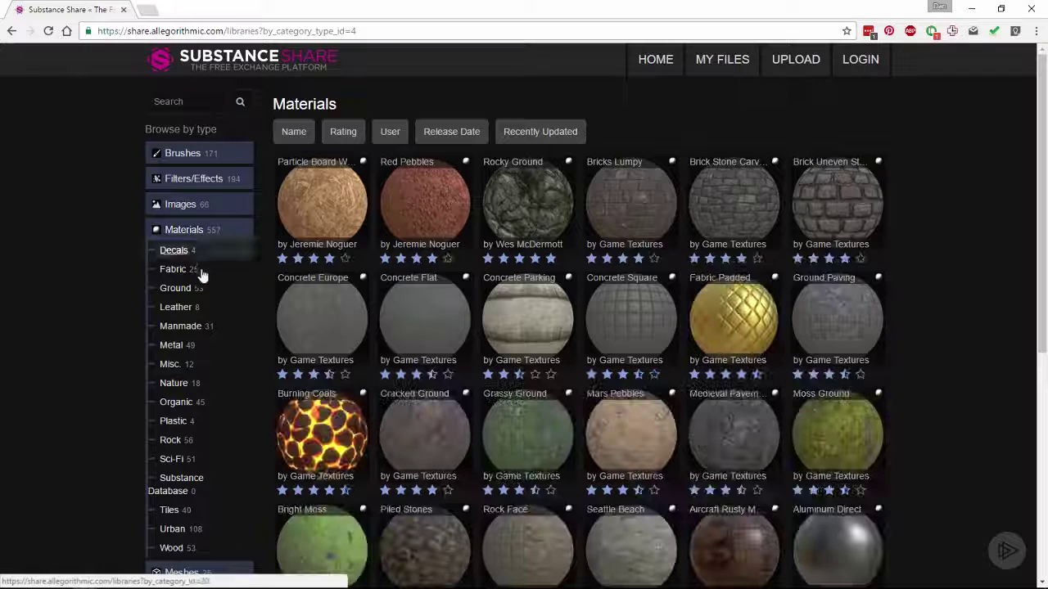
Step: Switch back to Substance Painter and add the Copper Pure material above the existing fill in the Metal group
click(646, 216)
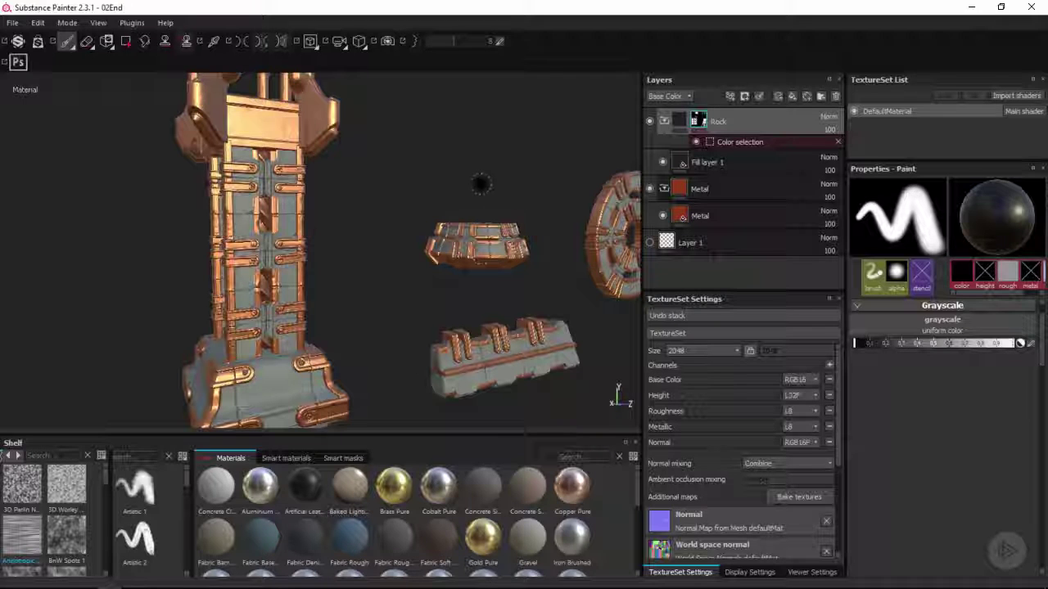
alt+drag(374, 180, 430, 299)
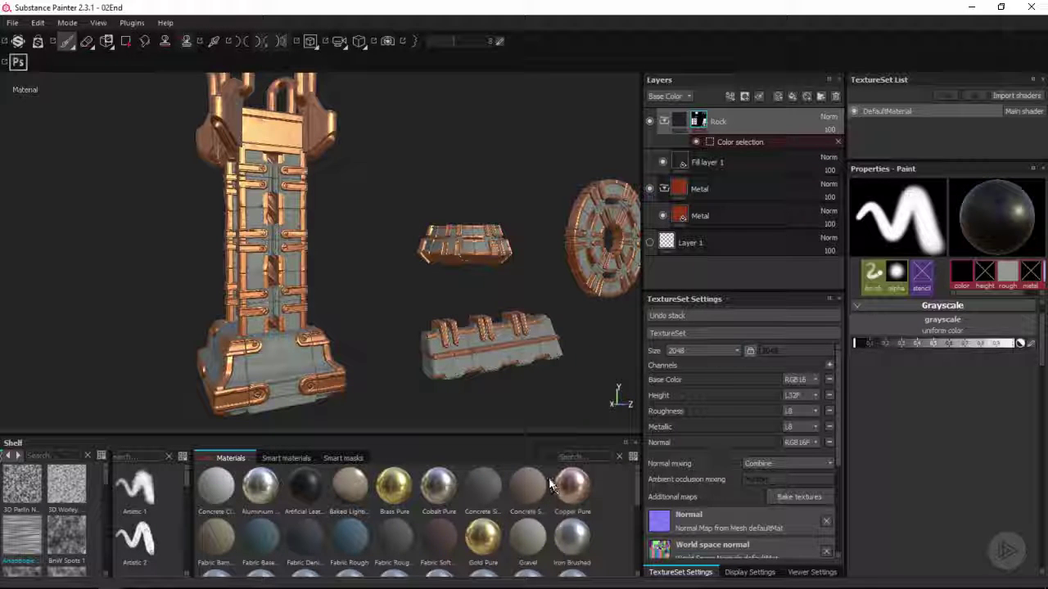
click(695, 215)
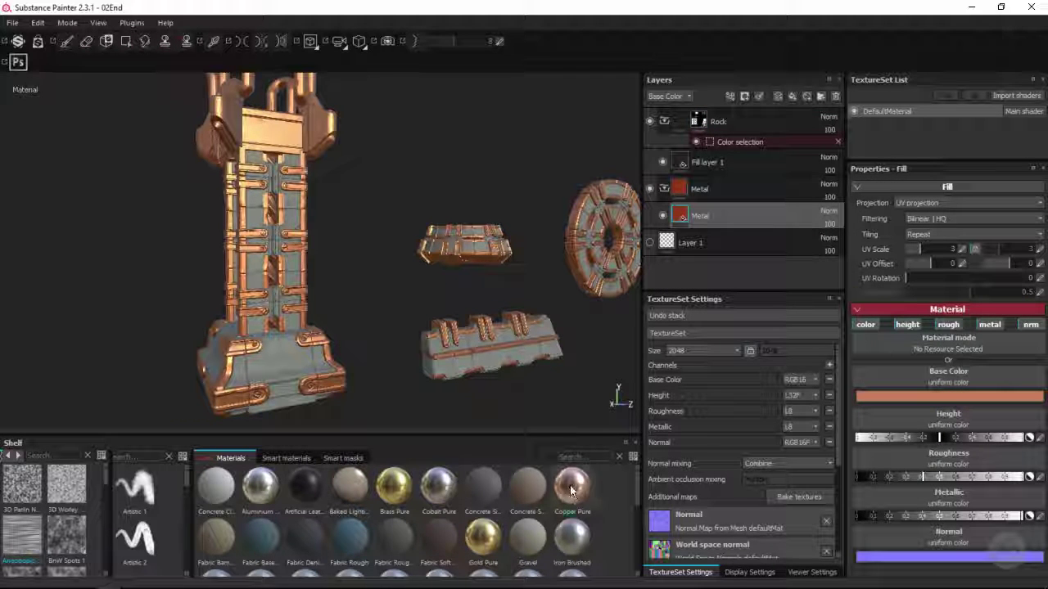
drag(571, 489, 719, 206)
scroll(390, 311, up, 4)
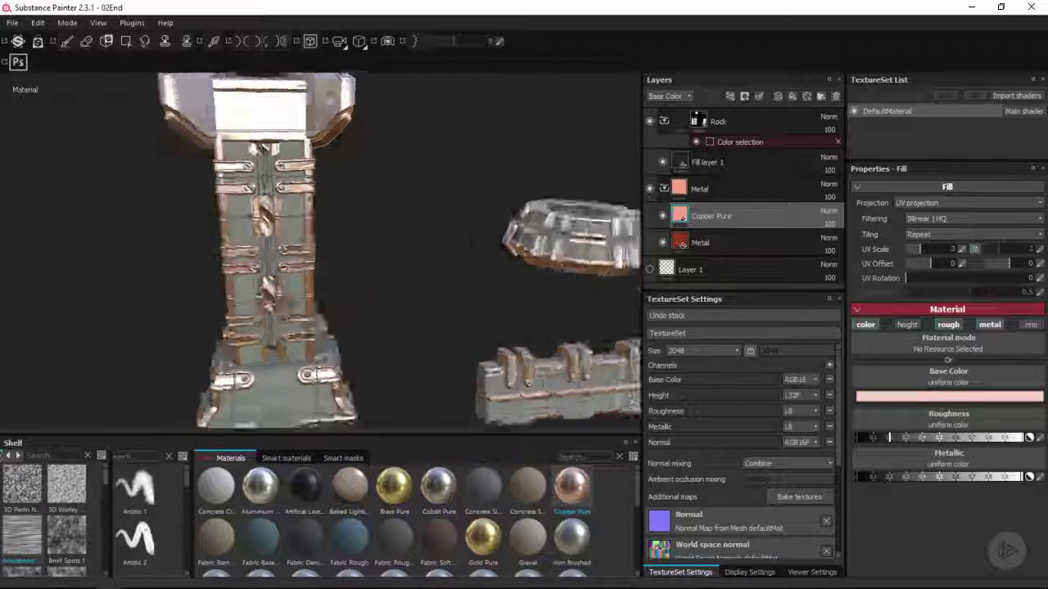
mouse_move(360, 290)
alt+mouse_down()
mouse_move(445, 290)
mouse_move(449, 264)
mouse_move(339, 262)
mouse_move(347, 283)
mouse_move(453, 267)
mouse_move(445, 229)
mouse_move(309, 232)
mouse_move(351, 224)
mouse_move(350, 282)
alt+mouse_up()
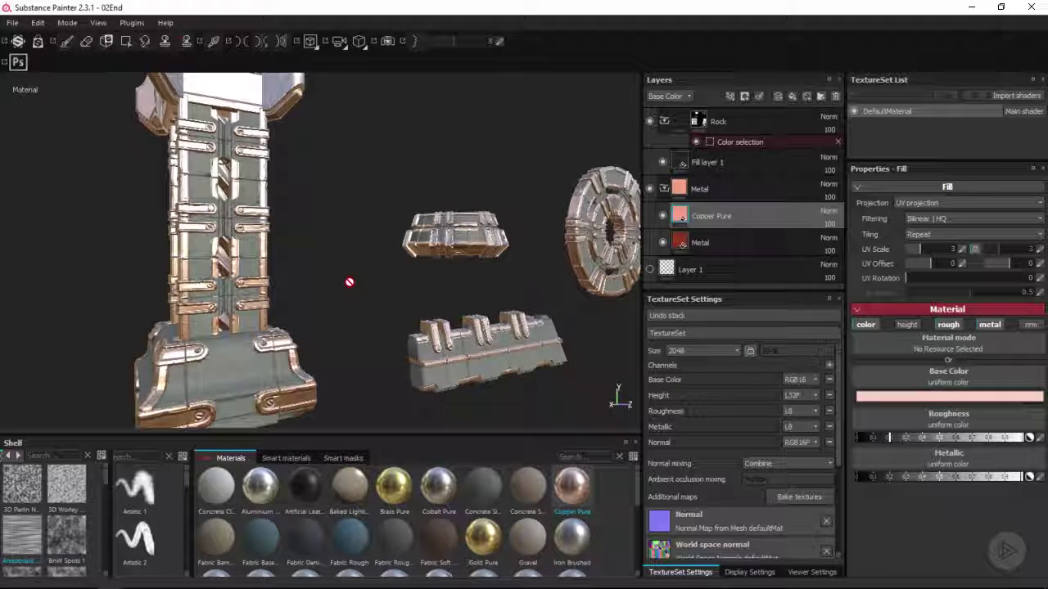
Step: Try the Brass Pure material above the copper layer in the Metal group and delete both trial layers
drag(394, 486, 723, 207)
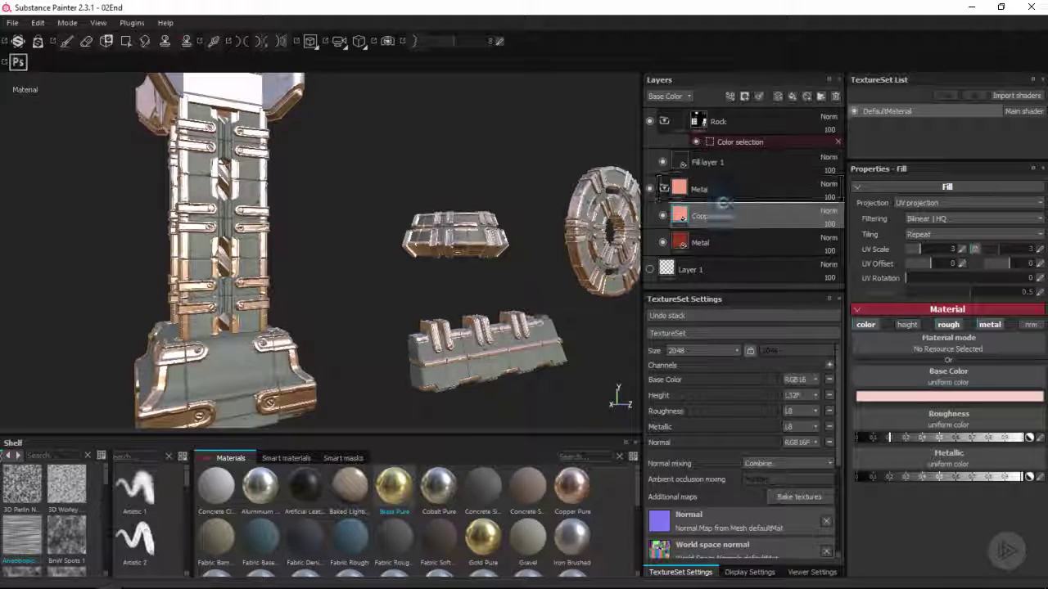
alt+drag(529, 229, 462, 288)
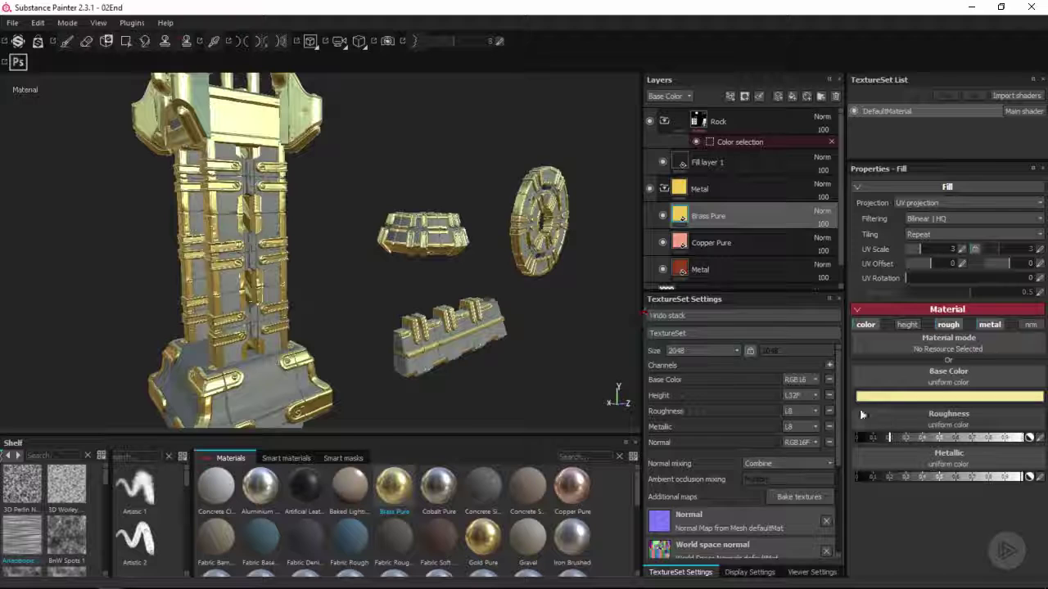
key(Delete)
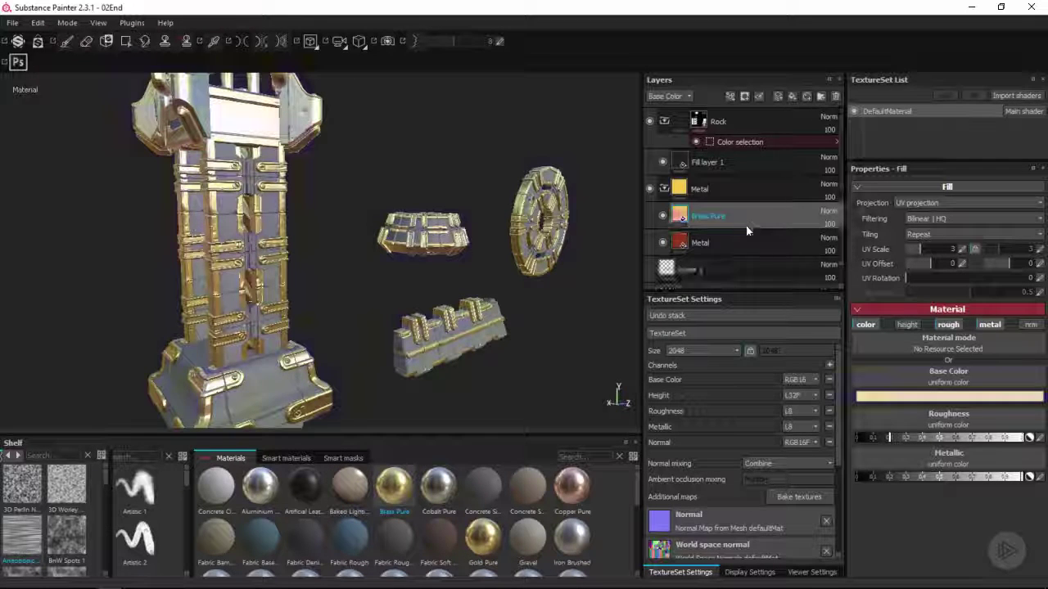
key(Delete)
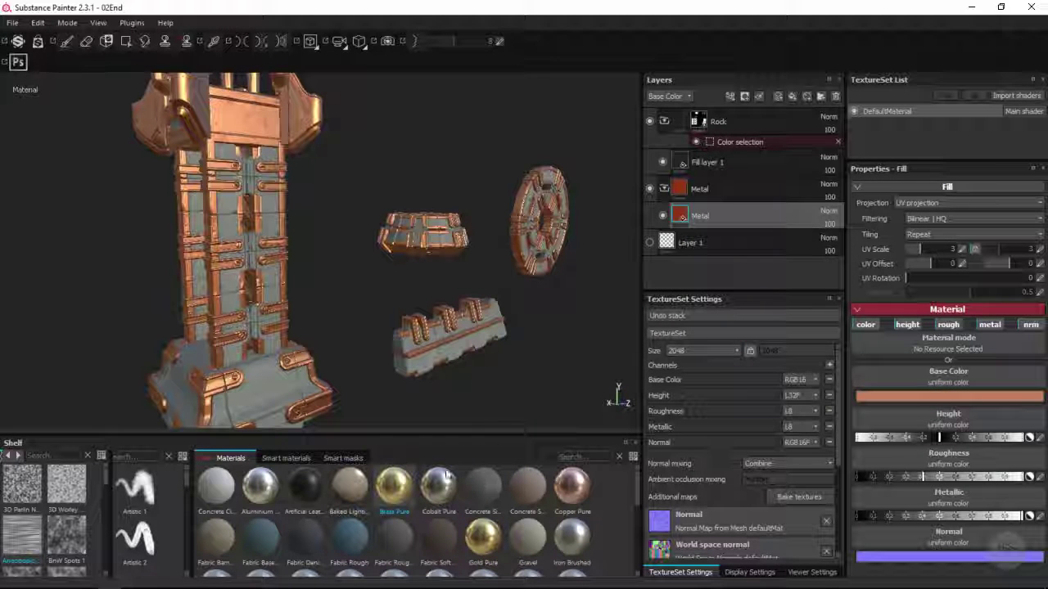
Step: Add the Bronze Armor smart material to the Metal group, above its existing fill layer
click(290, 459)
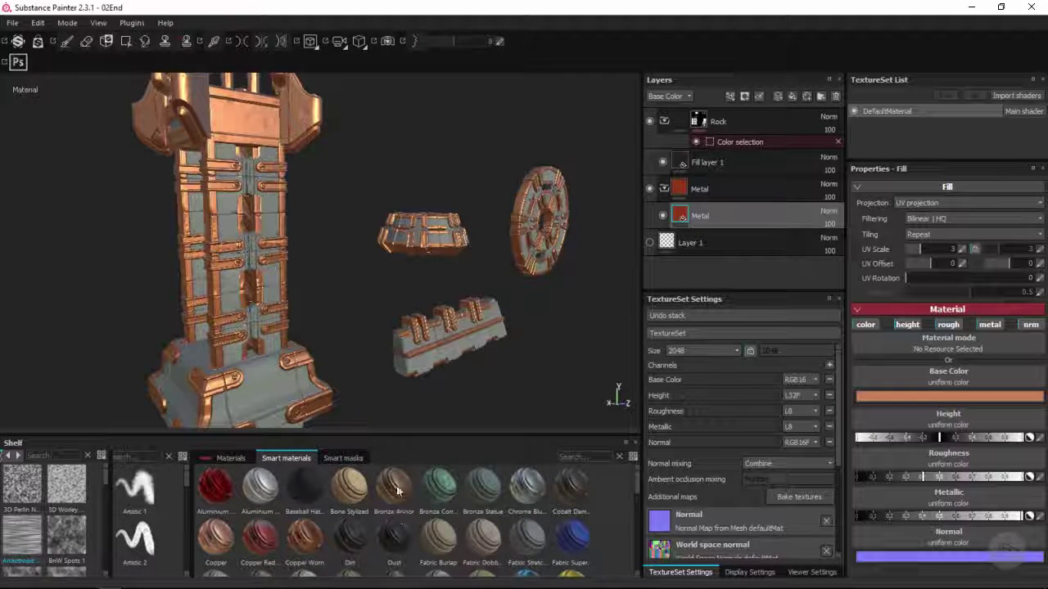
drag(397, 491, 711, 193)
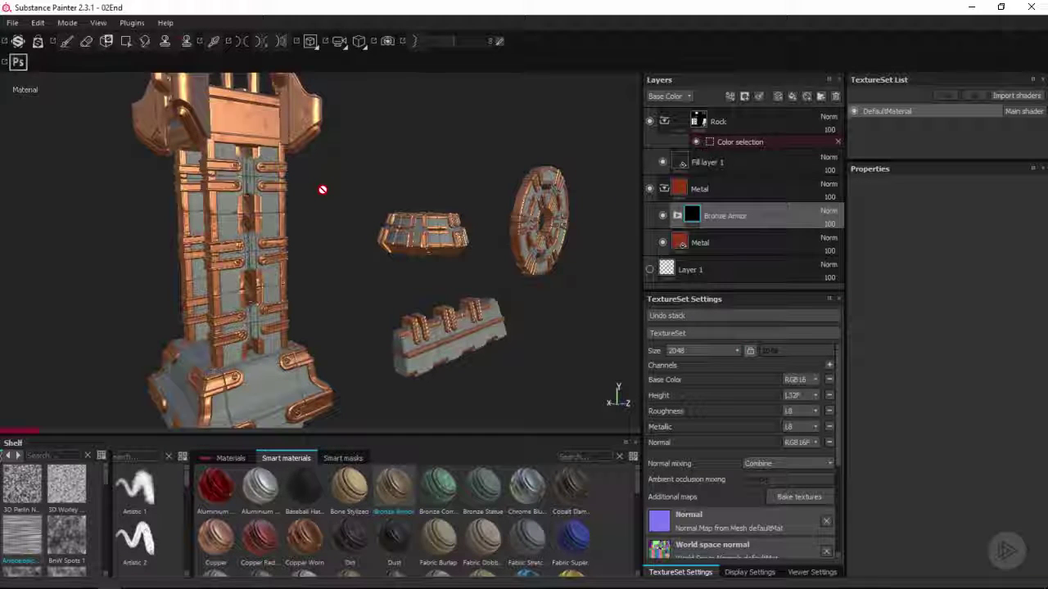
alt+right_drag(318, 190, 312, 237)
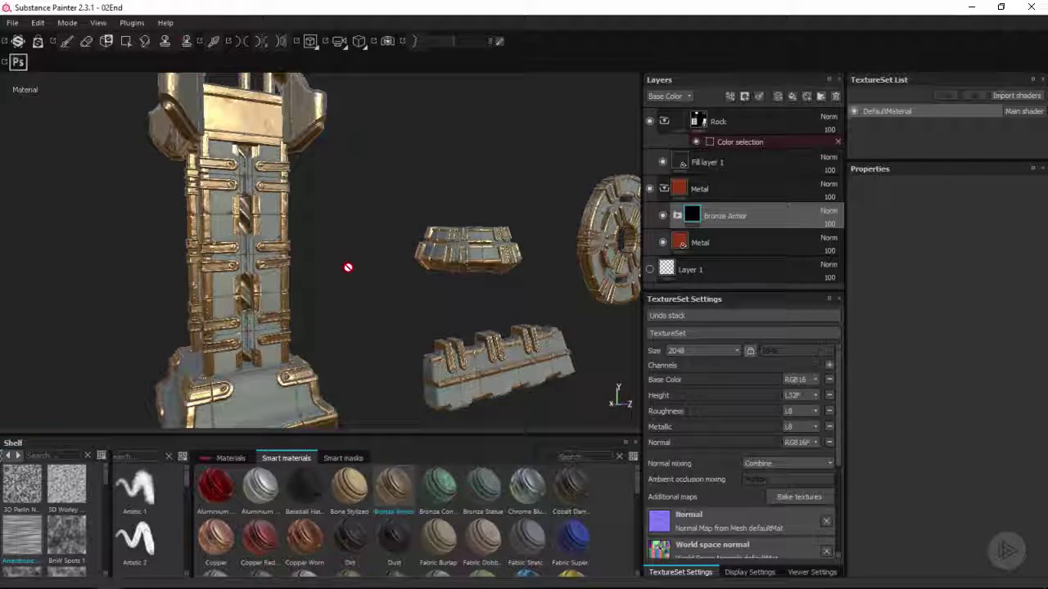
Step: Examine the bronze finish on the tower's shaft and base up close and browse the other smart materials
alt+right_drag(360, 263, 344, 262)
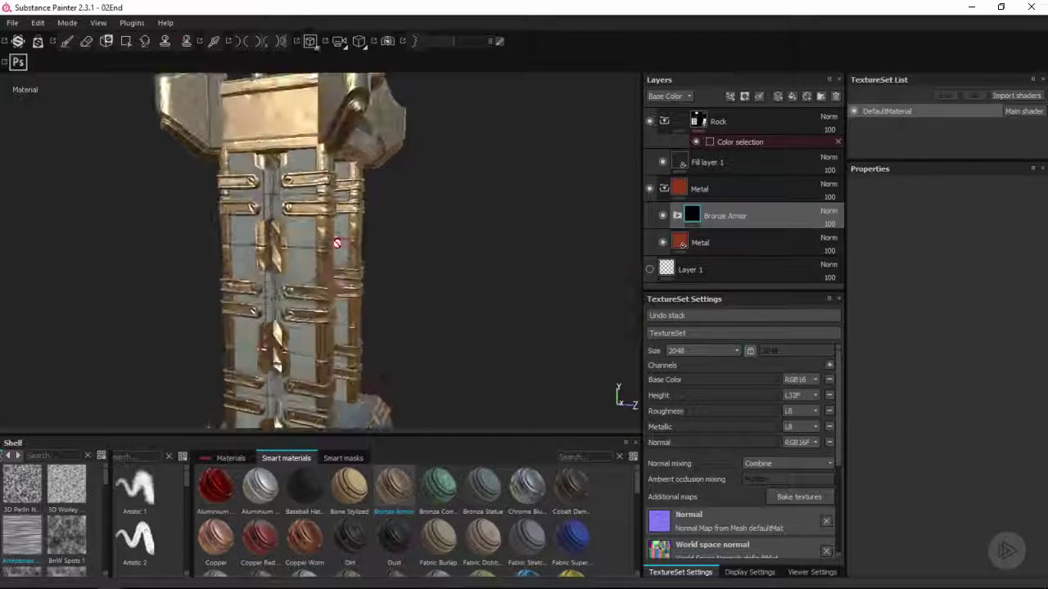
alt+drag(365, 251, 320, 241)
alt+drag(347, 203, 366, 220)
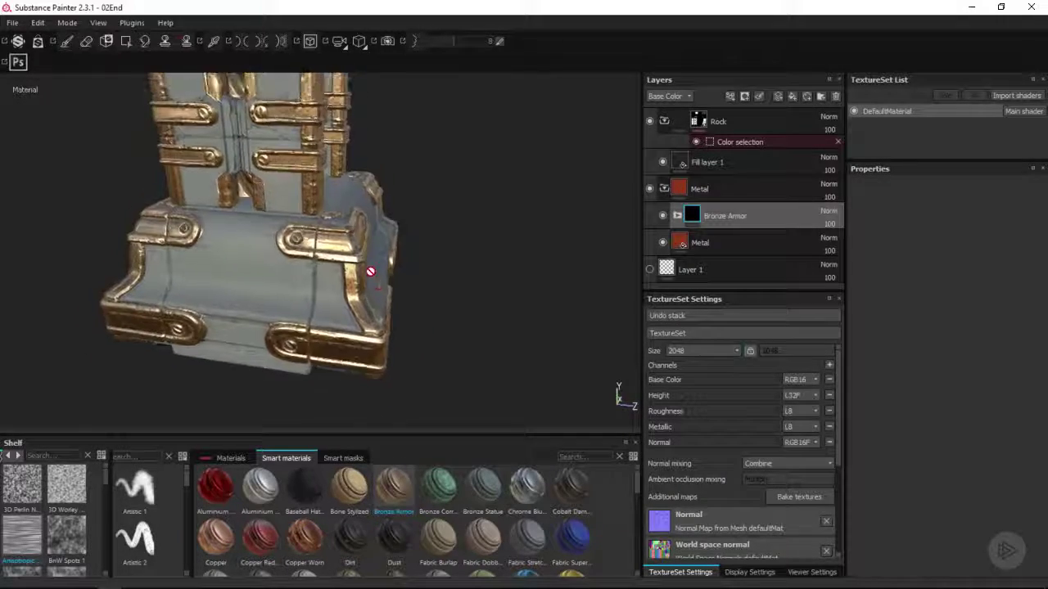
alt+drag(370, 271, 450, 378)
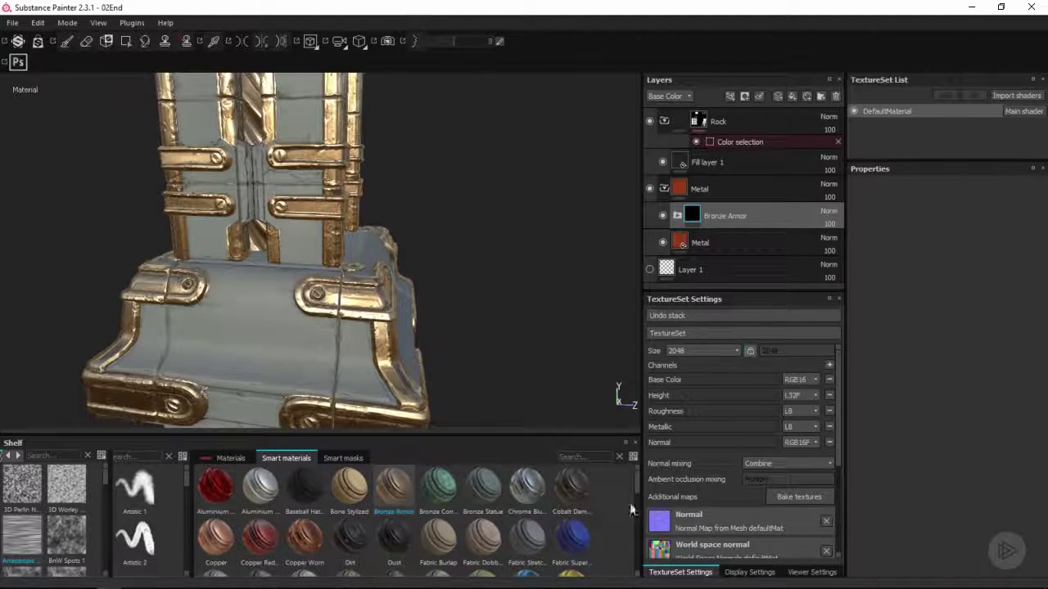
scroll(637, 484, down, 3)
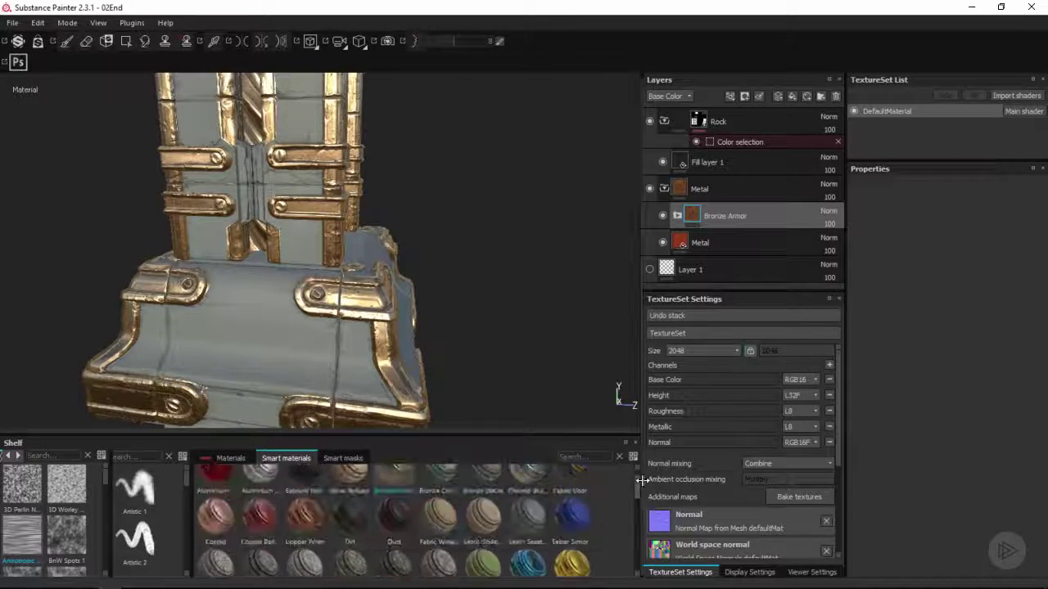
scroll(642, 481, up, 2)
alt+drag(423, 281, 392, 213)
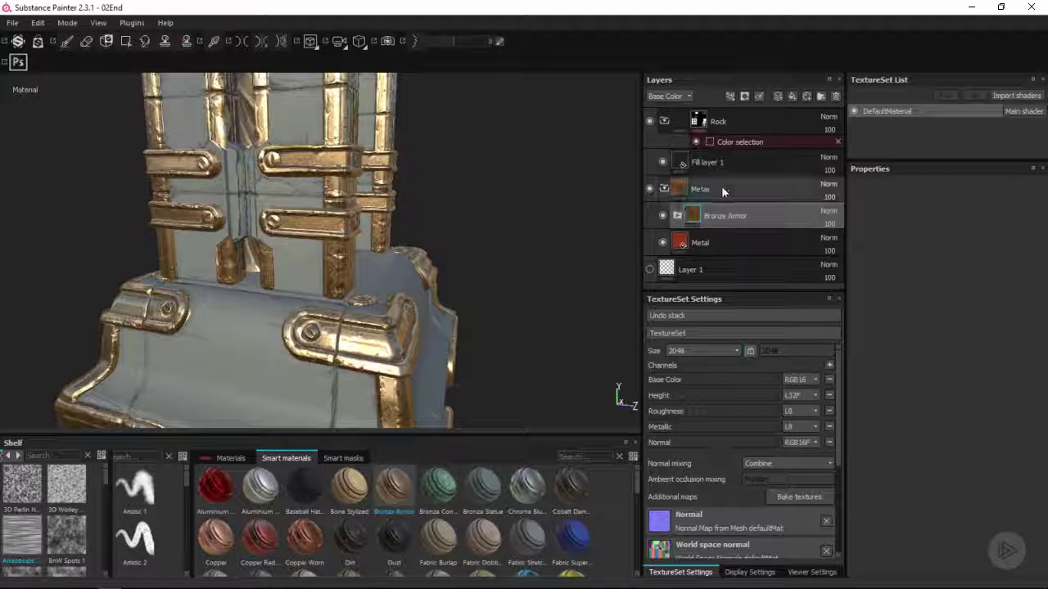
Step: Expand the Bronze Armor group in the layer stack and select its Sharpen layer
click(721, 188)
click(682, 216)
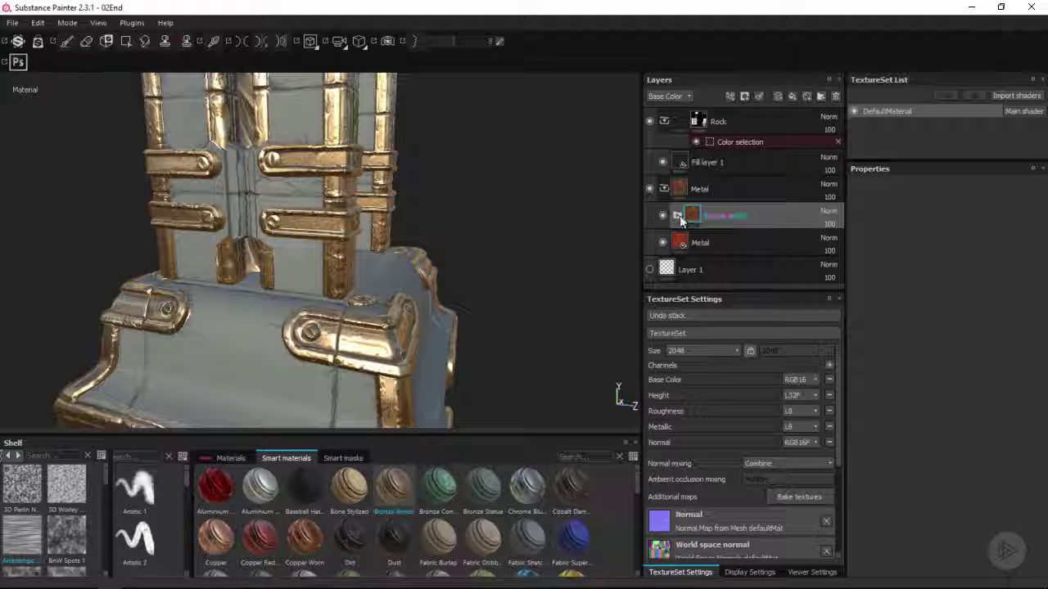
click(677, 216)
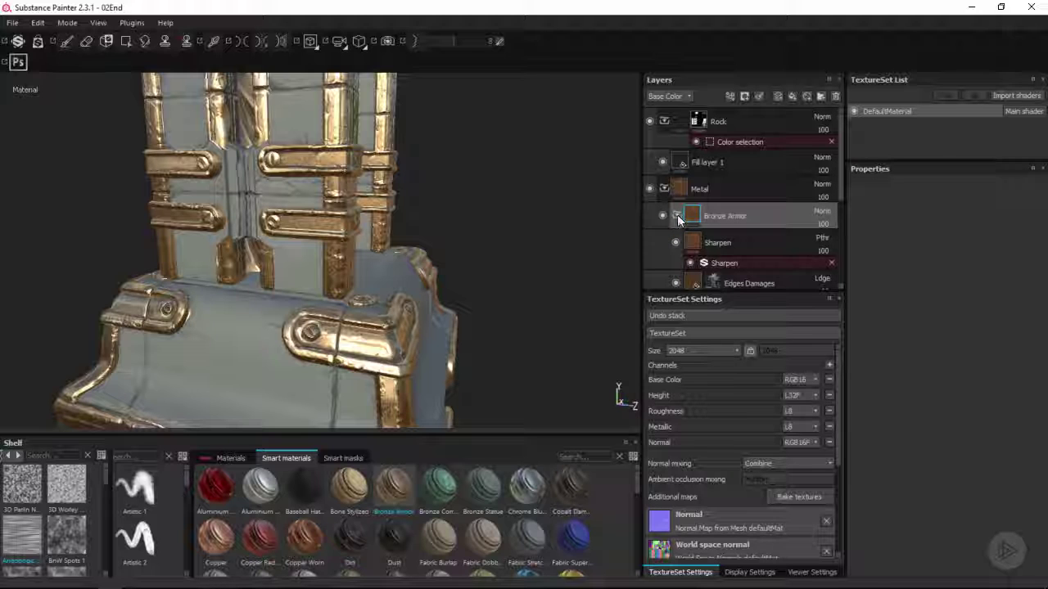
drag(843, 192, 838, 236)
click(753, 170)
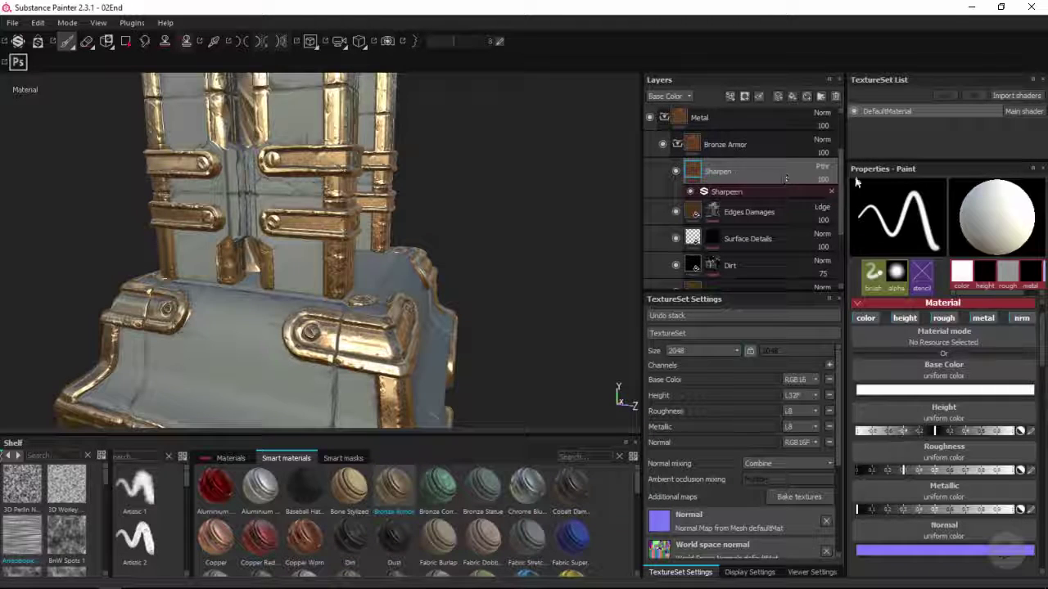
drag(841, 182, 839, 198)
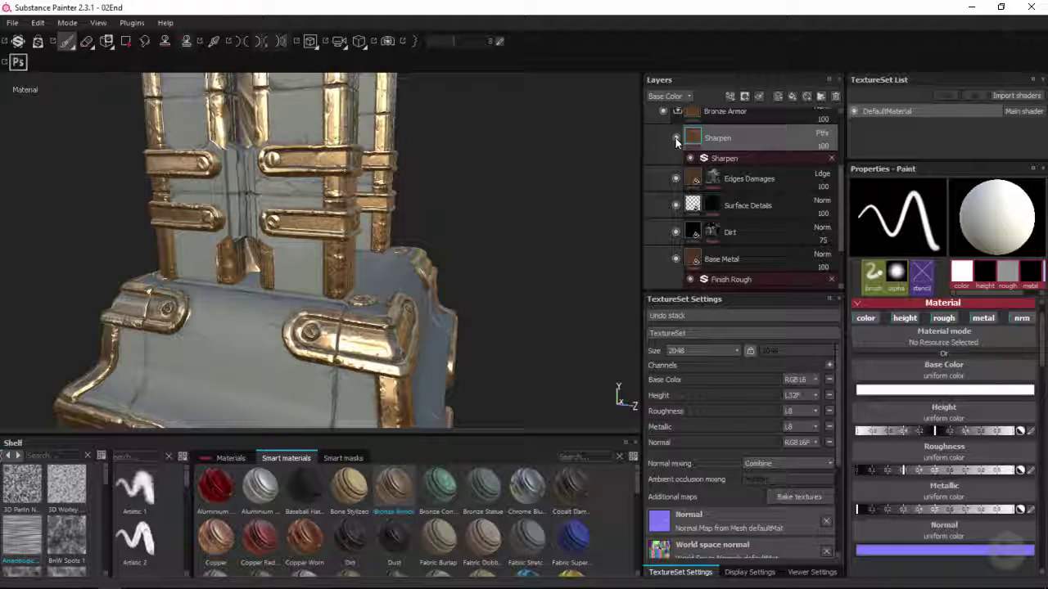
Step: Compare the bronze trim close up with the Sharpen layer on and off, leaving the layer hidden
scroll(432, 222, up, 10)
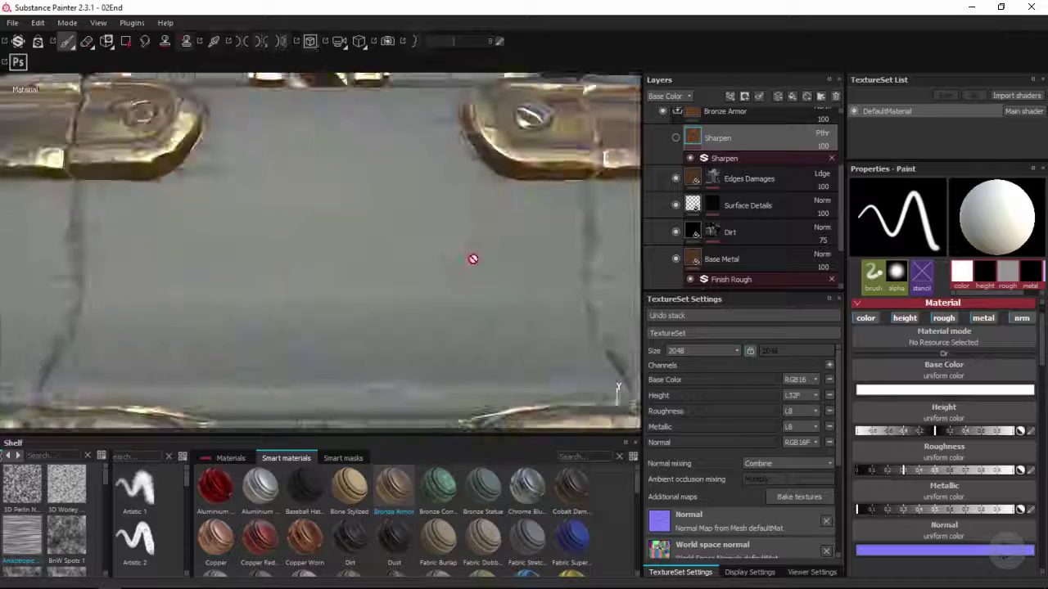
alt+drag(524, 170, 425, 270)
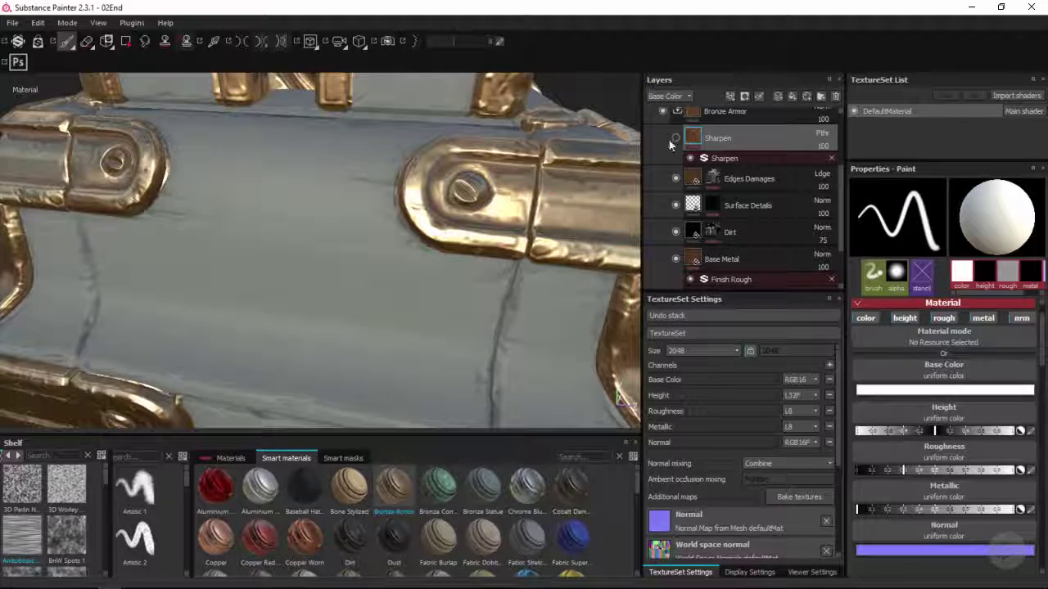
click(676, 138)
click(676, 138)
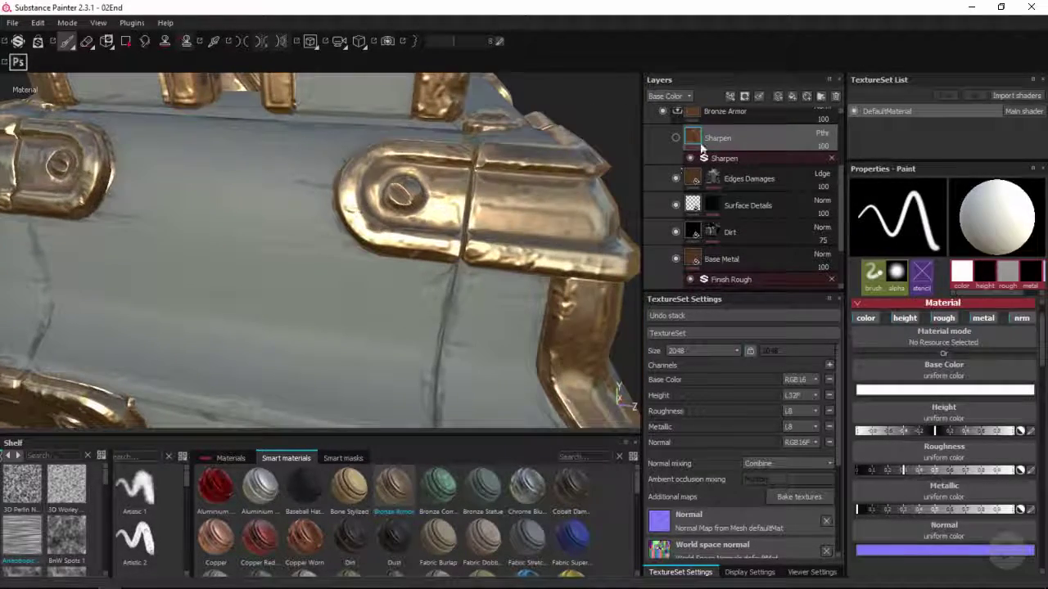
Step: Hide the Edges Damages, Surface Details and Dirt layers of Bronze Armor and select its Base Metal layer
click(779, 177)
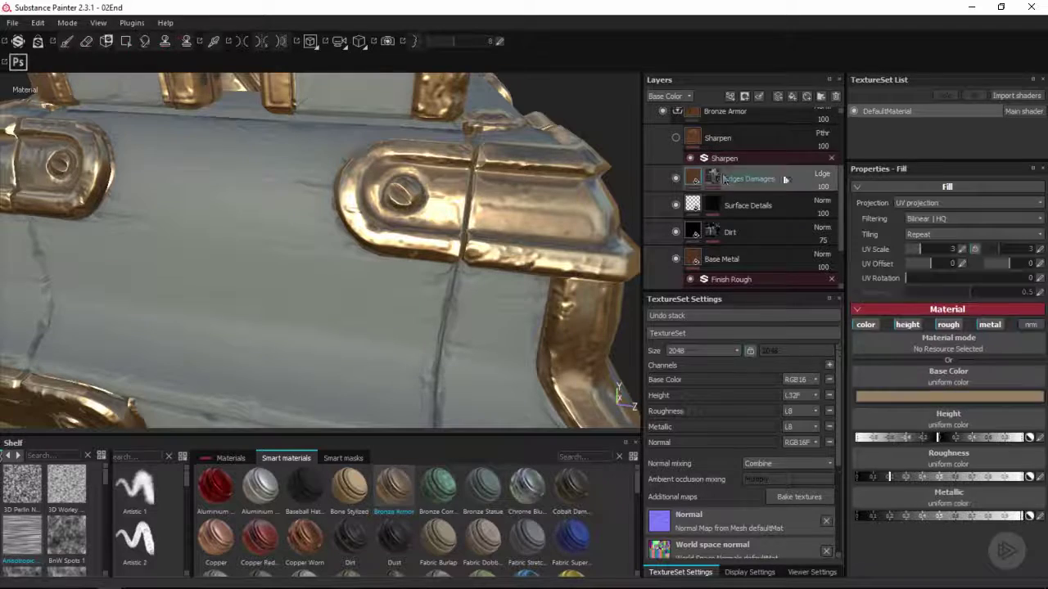
click(676, 180)
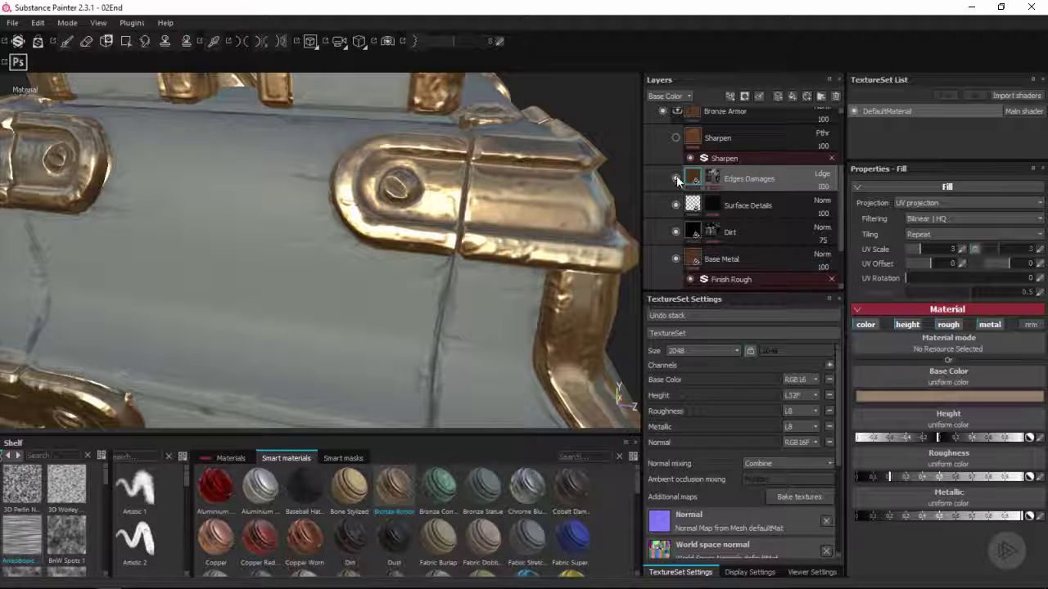
alt+drag(491, 245, 606, 242)
click(806, 255)
drag(841, 208, 836, 238)
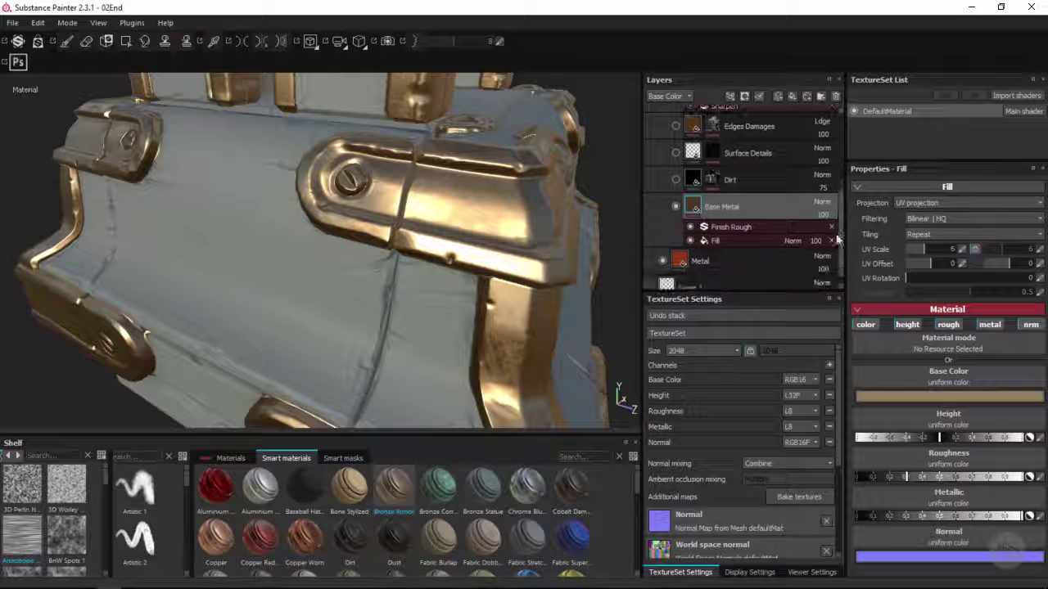
Step: Add a fill effect to the Base Metal layer, above its Finish Rough filter
right_click(695, 203)
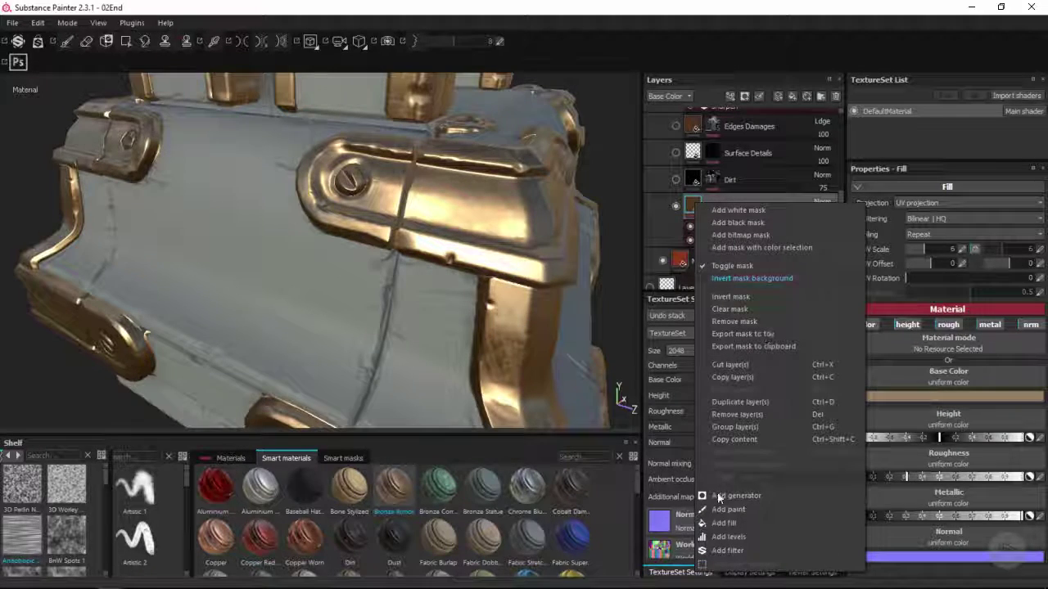
click(723, 521)
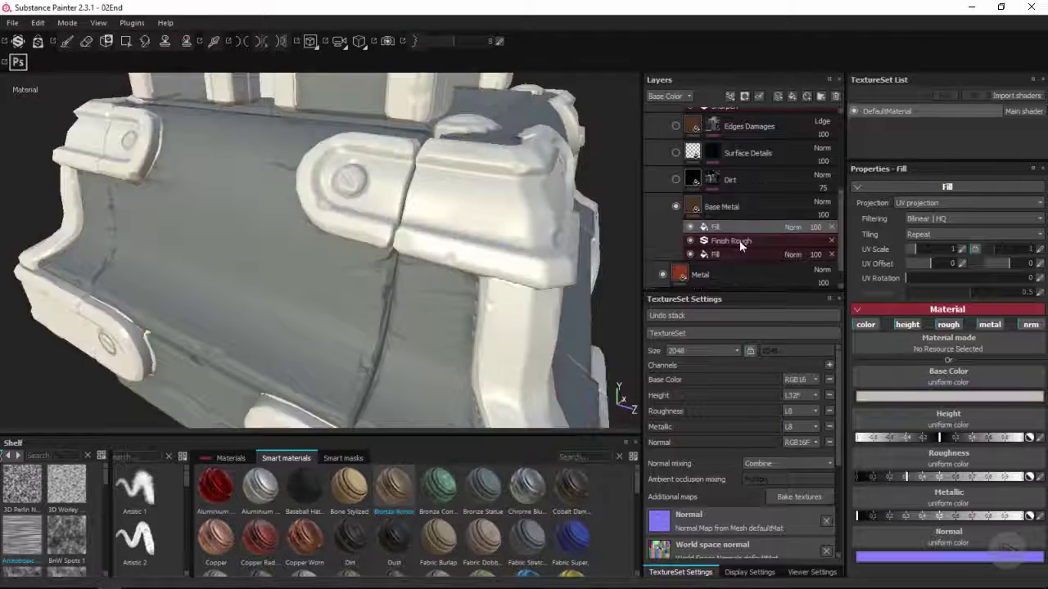
alt+drag(477, 243, 491, 214)
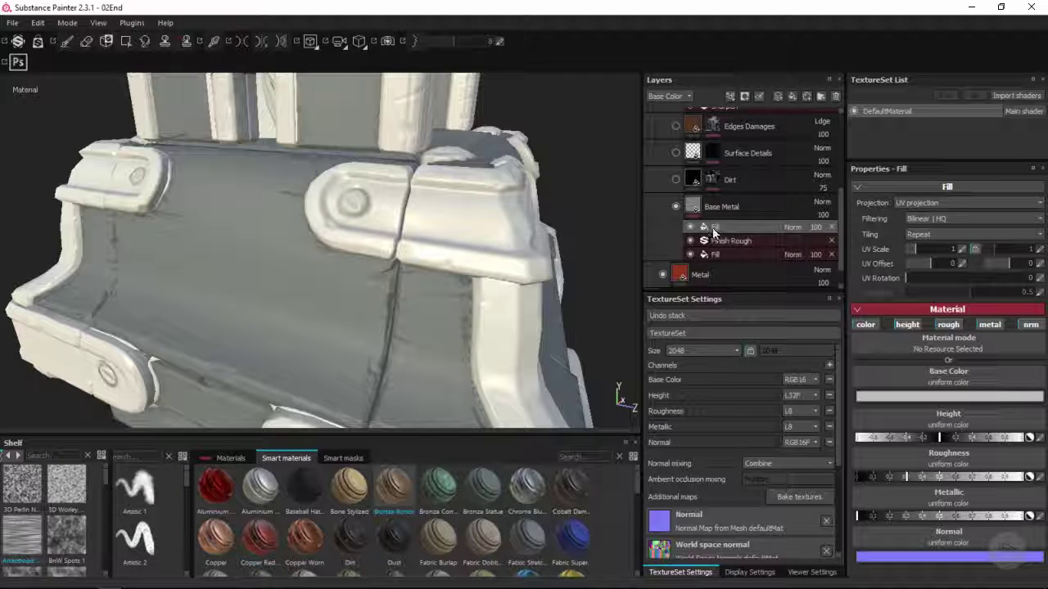
alt+drag(498, 233, 510, 231)
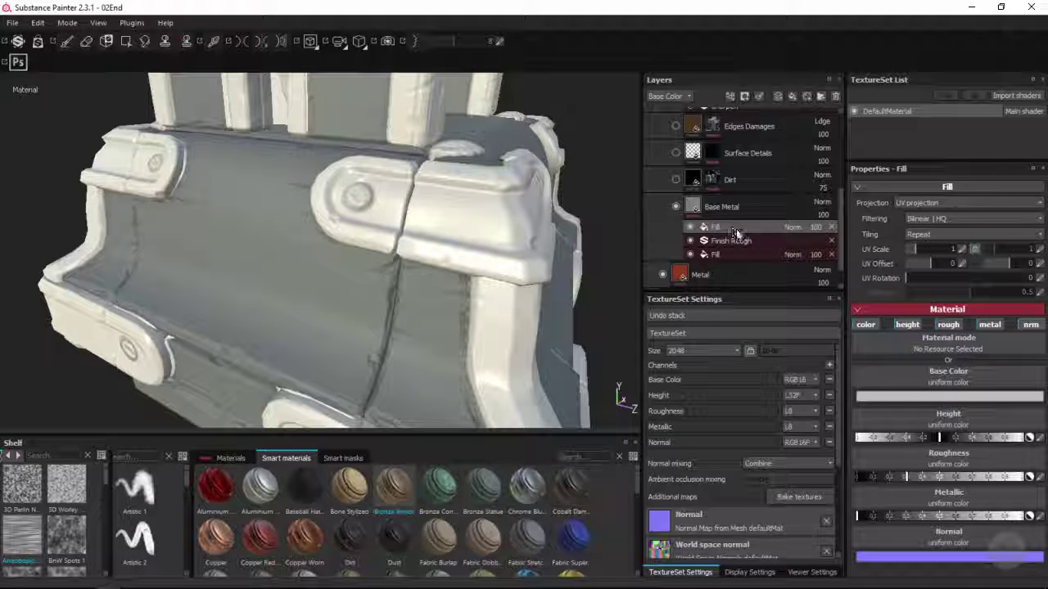
Step: Limit the new fill effect to the color channel by disabling normal, metallic, roughness and height
click(865, 324)
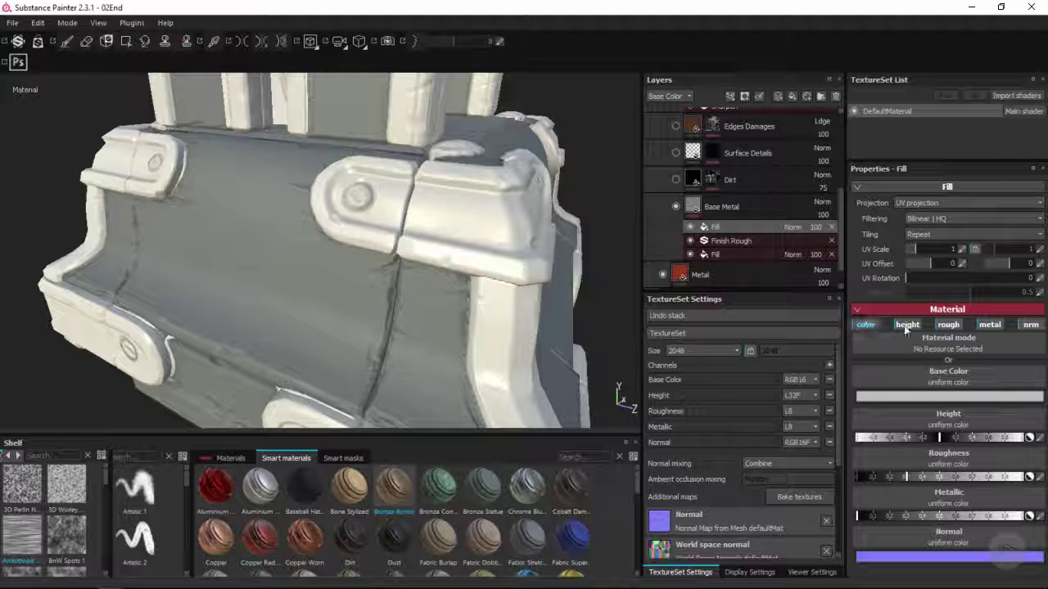
click(1030, 324)
click(990, 324)
click(948, 325)
click(907, 324)
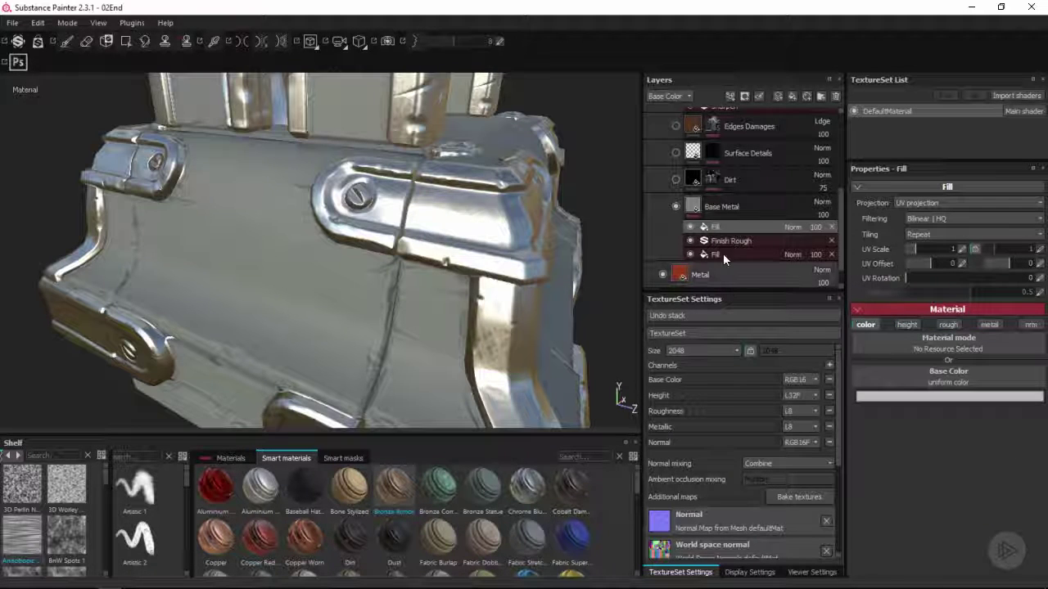
Step: Set the new fill effect's base color to dark red, R 0.250, G 0.041, B 0.041
click(735, 229)
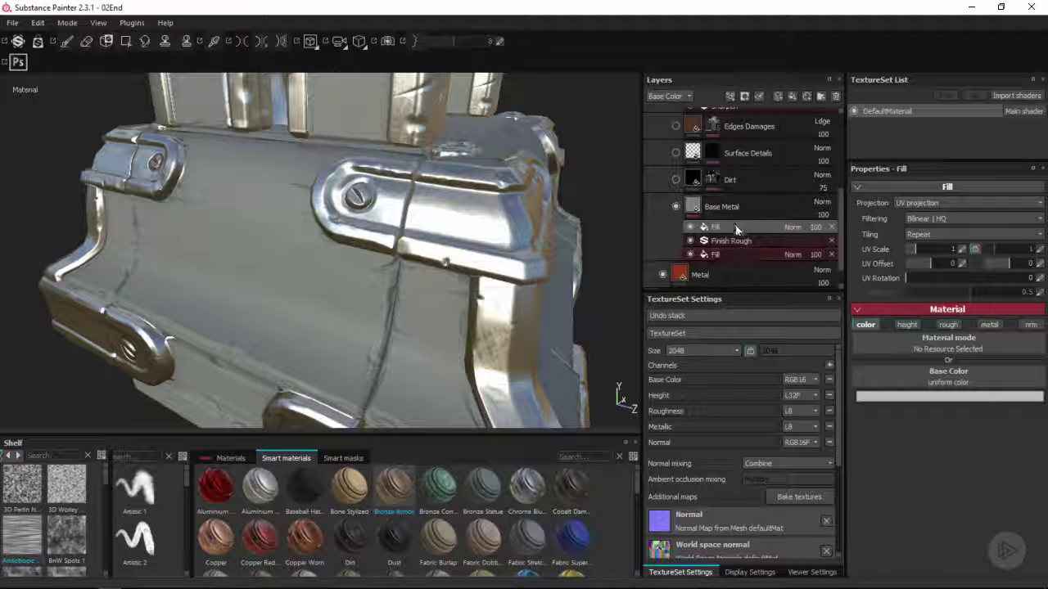
click(929, 397)
drag(861, 381, 871, 391)
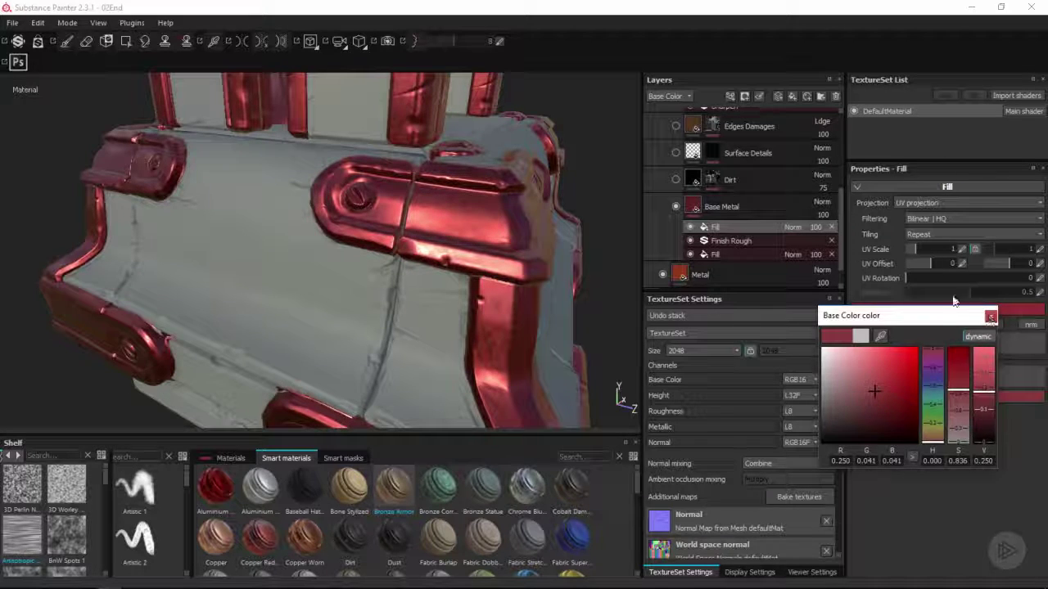
Step: Temporarily hide the dark red fill effect to inspect the Base Metal layer's own base color, and show the fill effect again
click(691, 228)
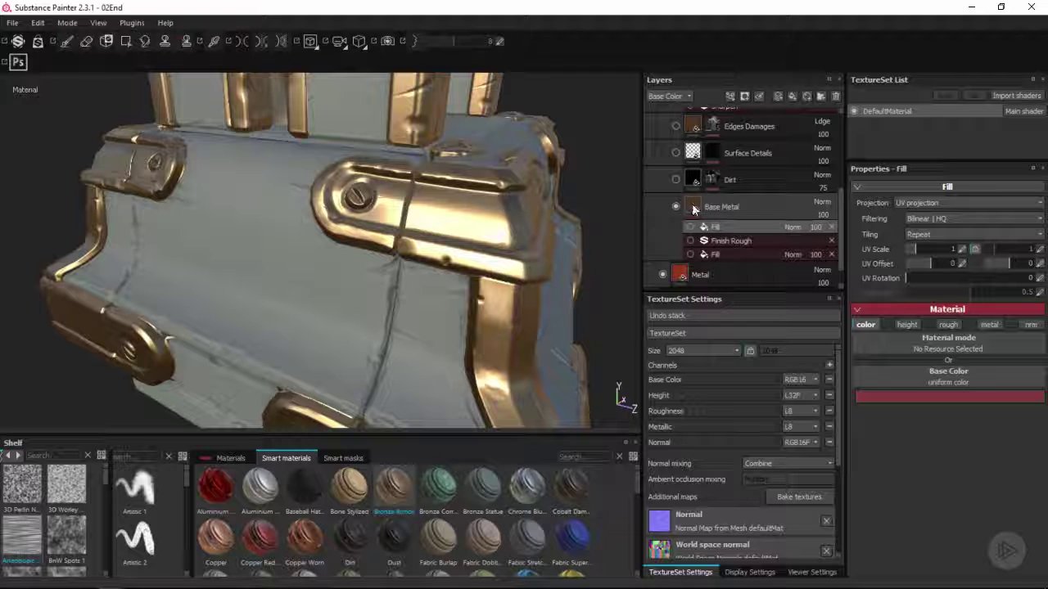
click(692, 209)
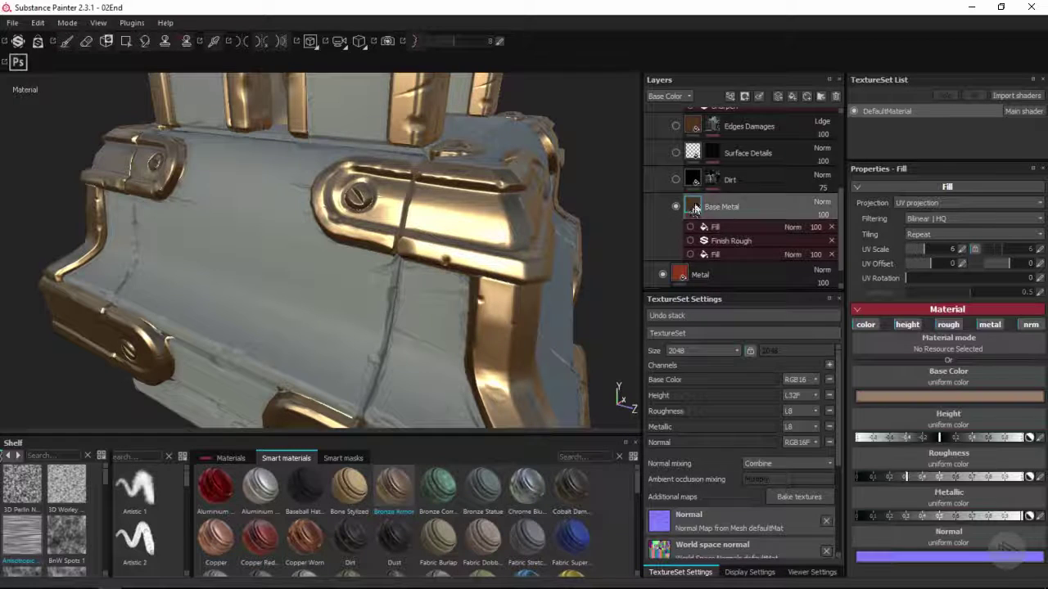
click(941, 398)
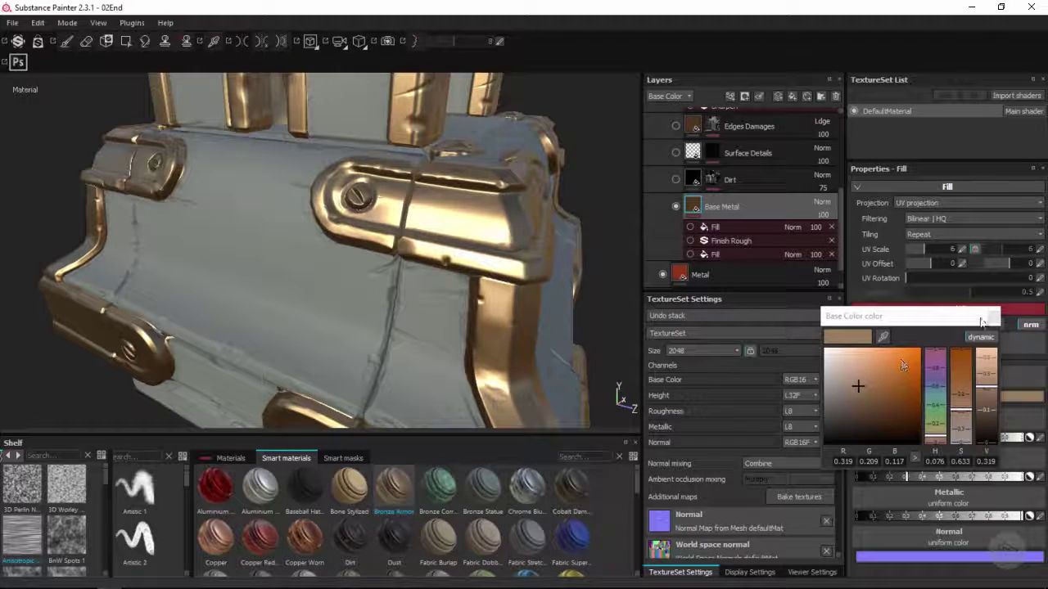
click(709, 228)
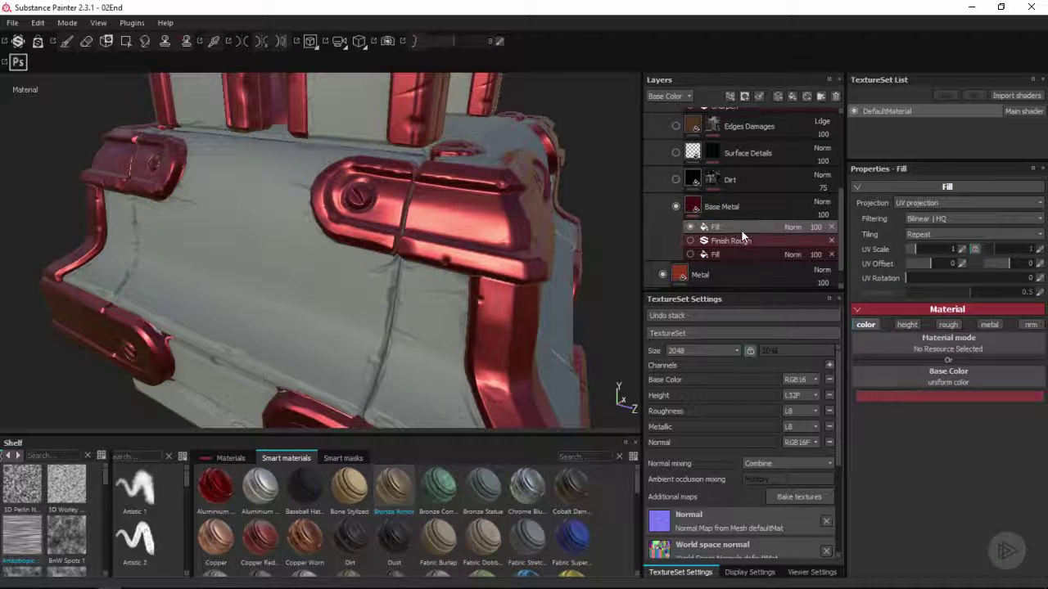
Step: Blend the Base Metal fill effect in Overlay mode at 38 opacity and set its base color to R 0.384, G 0.025, B 0.025
click(817, 228)
drag(830, 242, 798, 227)
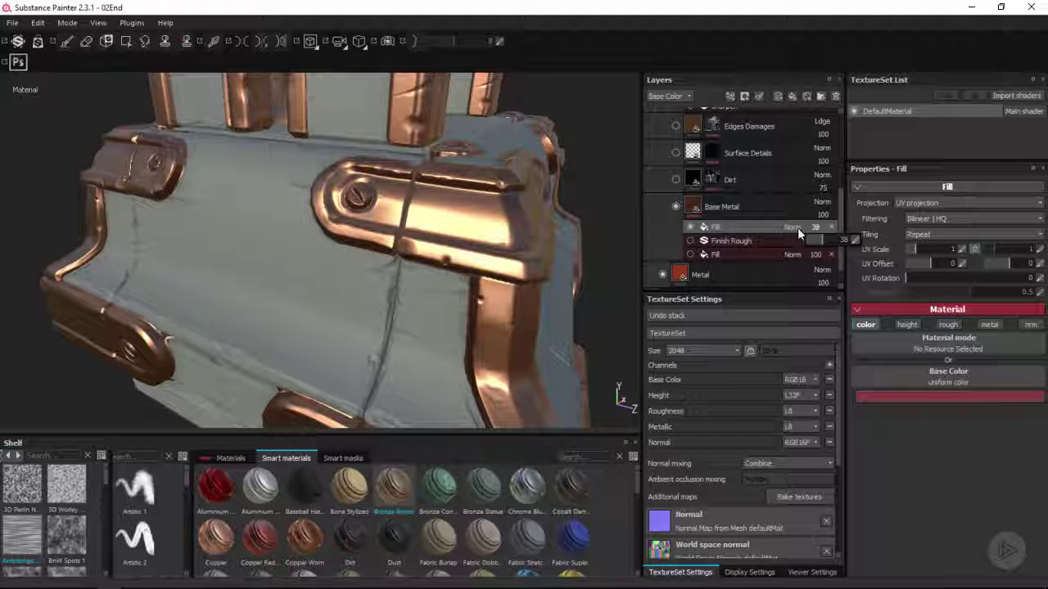
click(795, 227)
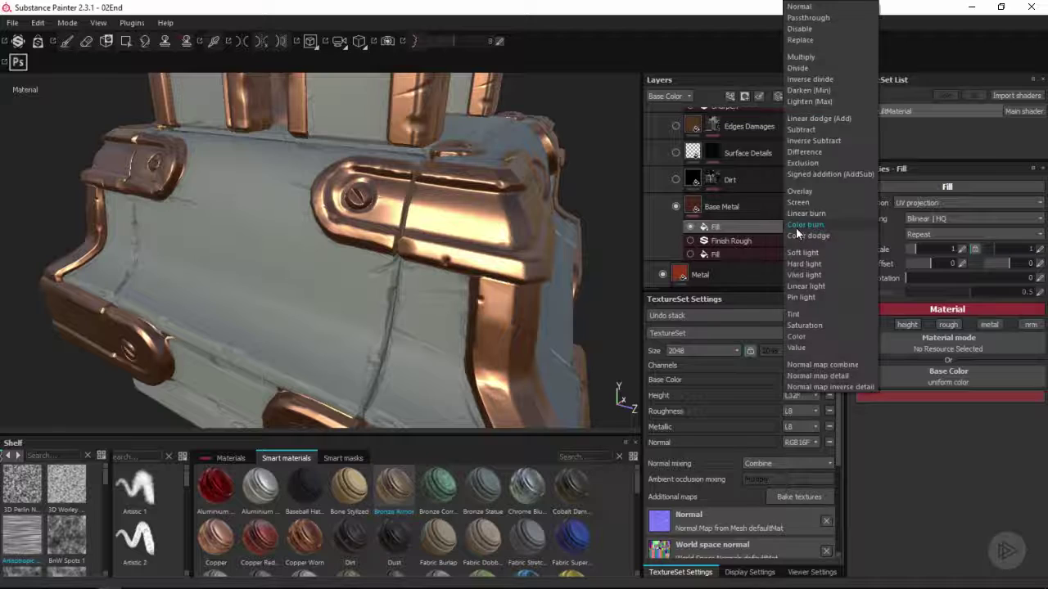
click(800, 191)
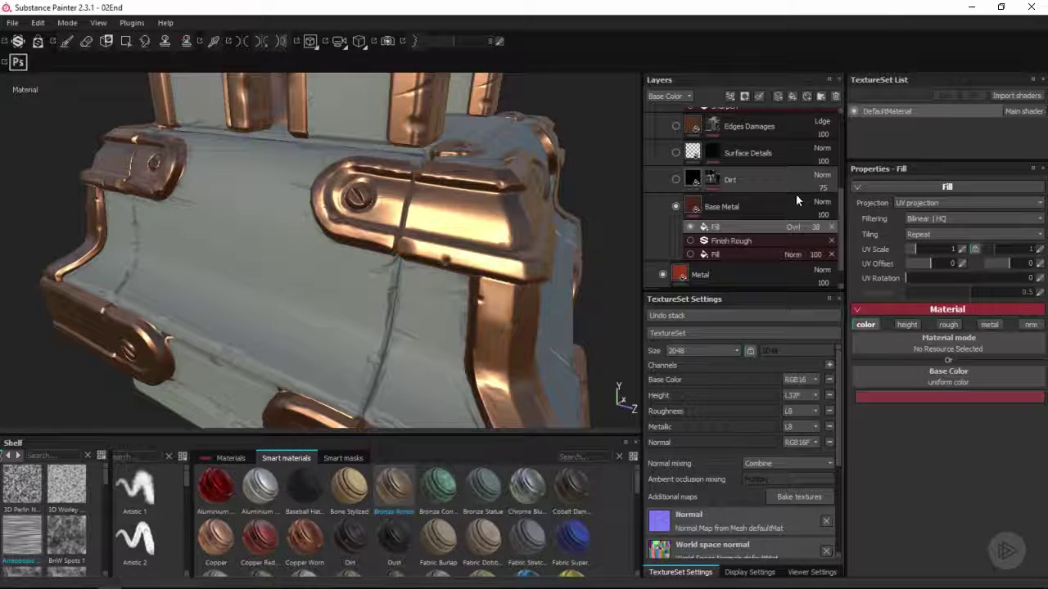
click(934, 397)
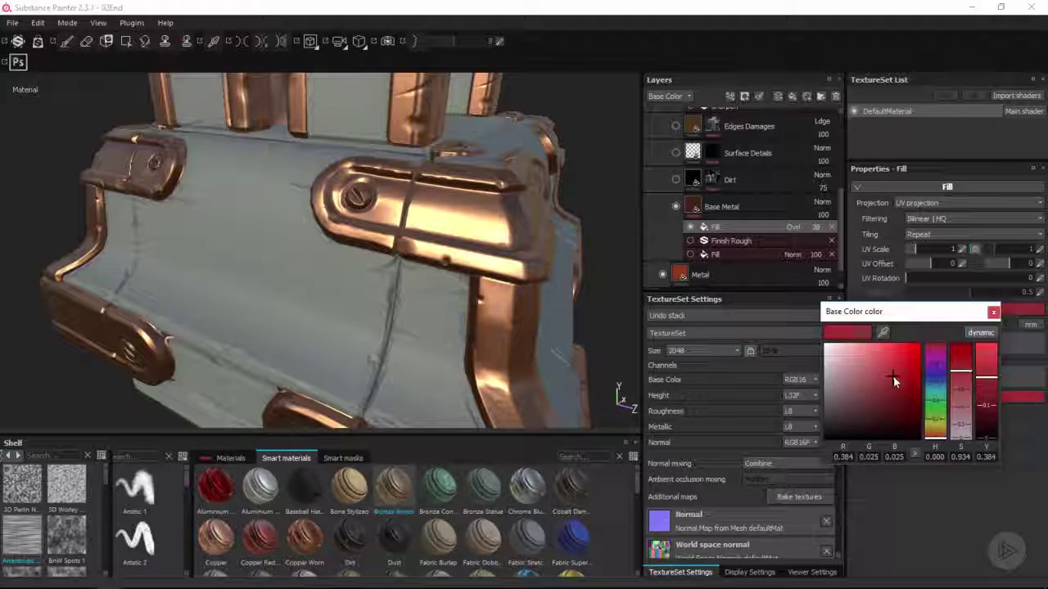
click(992, 312)
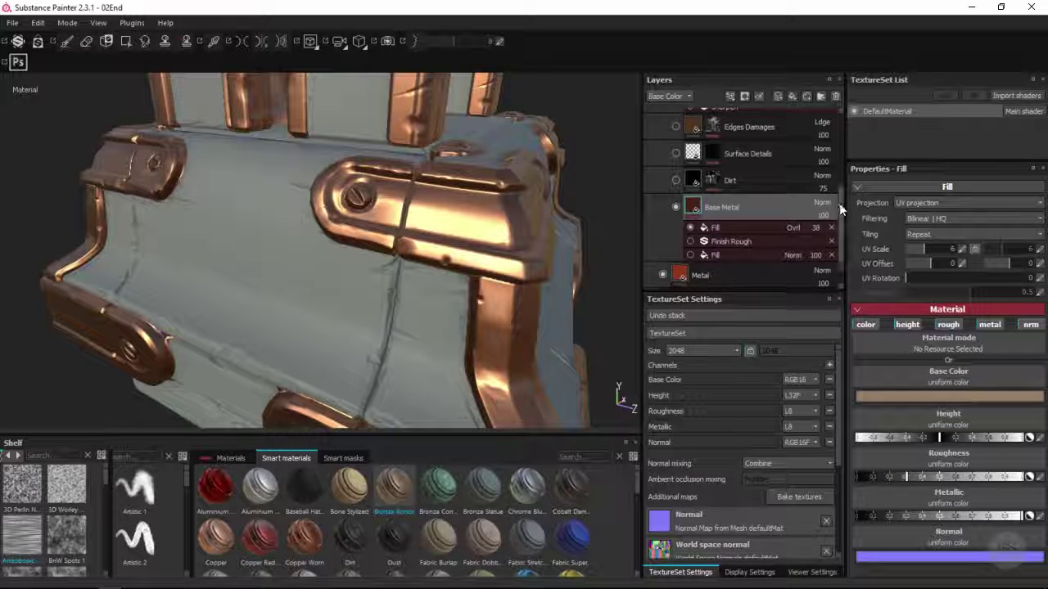
Step: Delete the red fill effect from the Base Metal layer and add a paint effect in its place
scroll(840, 206, up, 1)
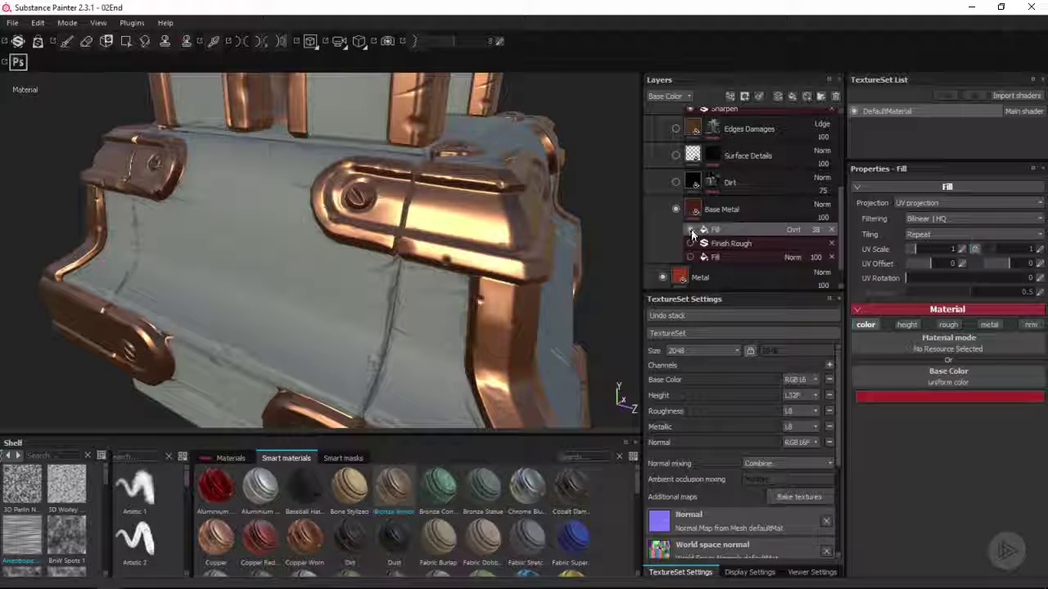
click(831, 230)
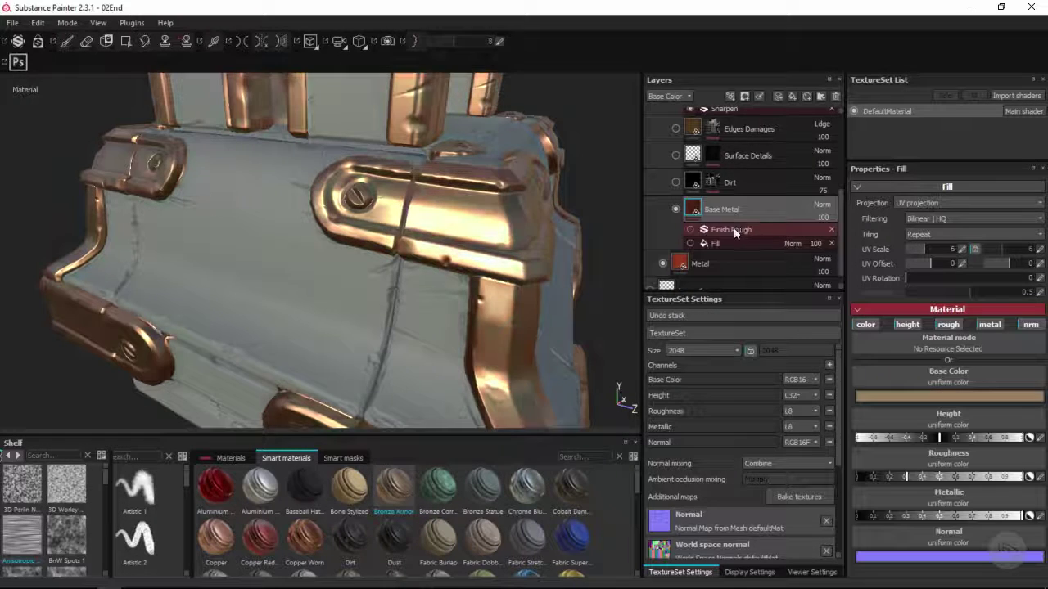
right_click(694, 211)
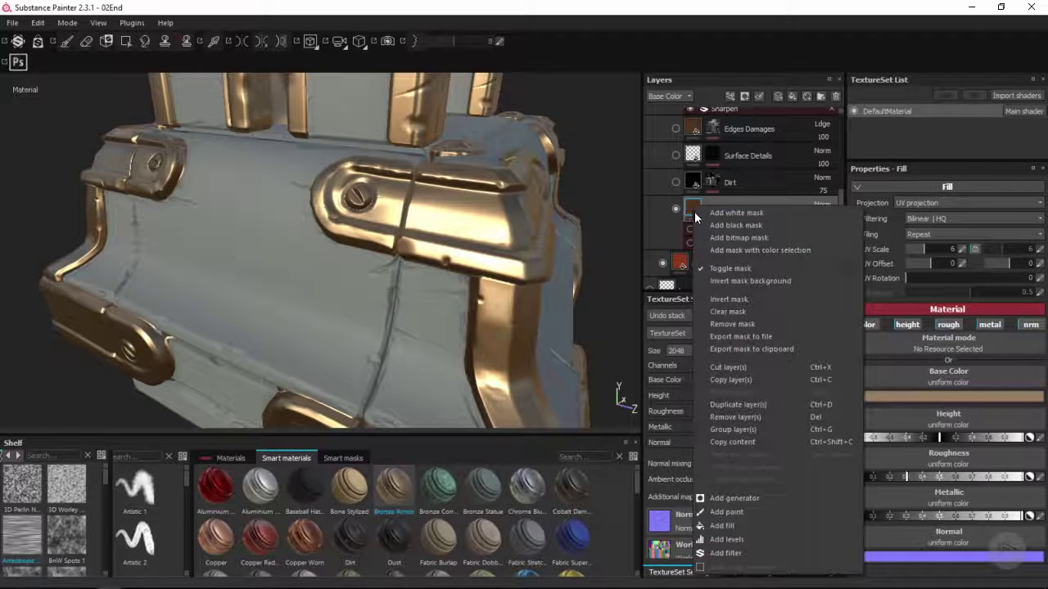
click(726, 512)
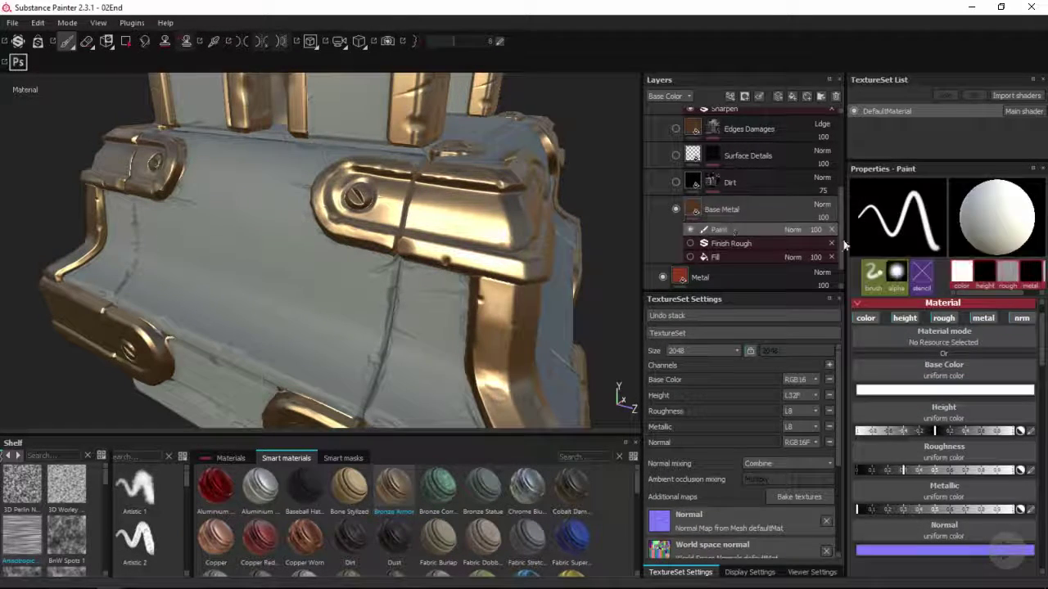
Step: Paint a few white test strokes on the bronze trim plates with a resized brush, and remove the paint effect
ctrl+right_drag(443, 209, 424, 212)
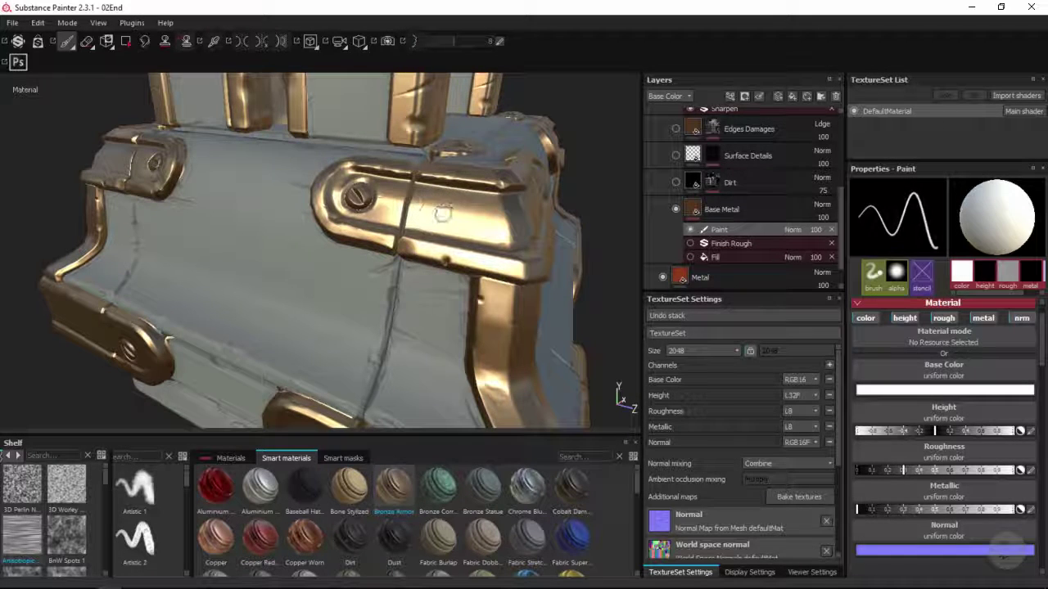
drag(450, 197, 498, 225)
mouse_move(496, 226)
alt+mouse_down()
mouse_move(426, 213)
mouse_move(449, 196)
mouse_move(344, 189)
mouse_move(378, 195)
alt+mouse_up()
alt+drag(295, 204, 344, 208)
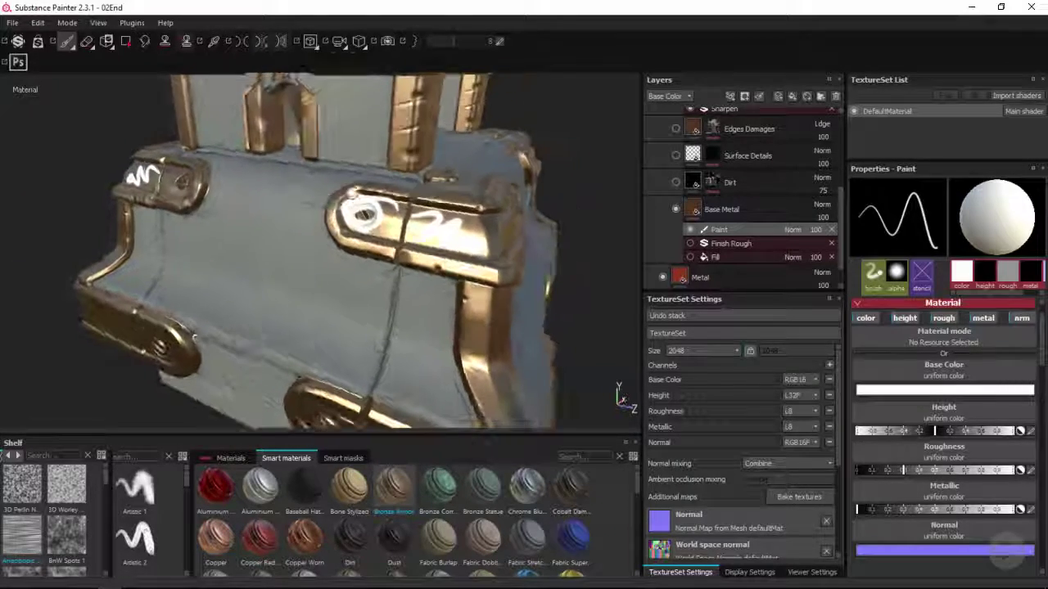
click(832, 230)
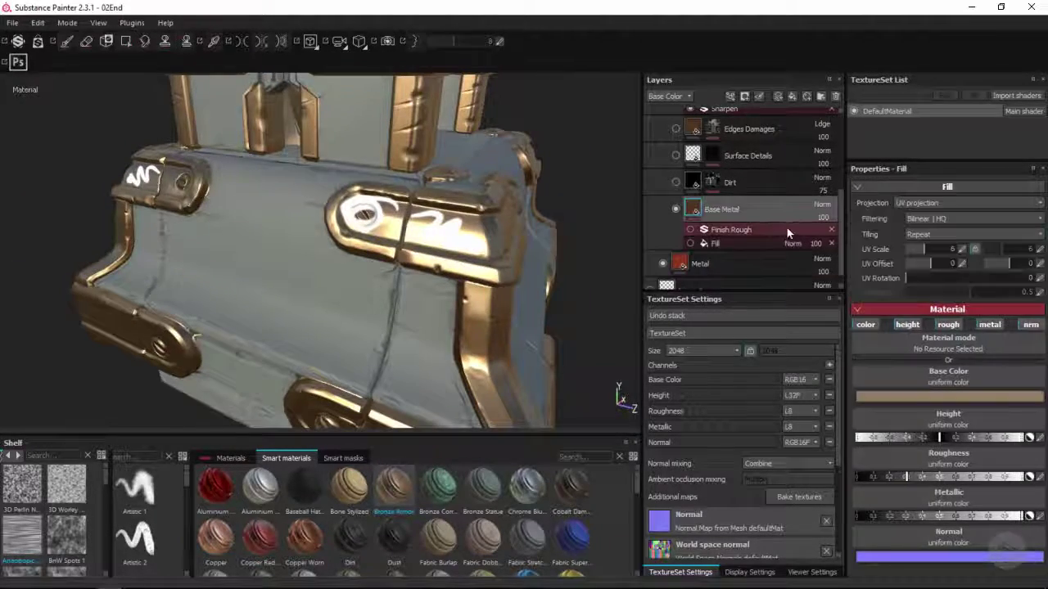
Step: Turn on Base Metal's Finish Rough filter to view its effect and look through the available filter types
click(731, 230)
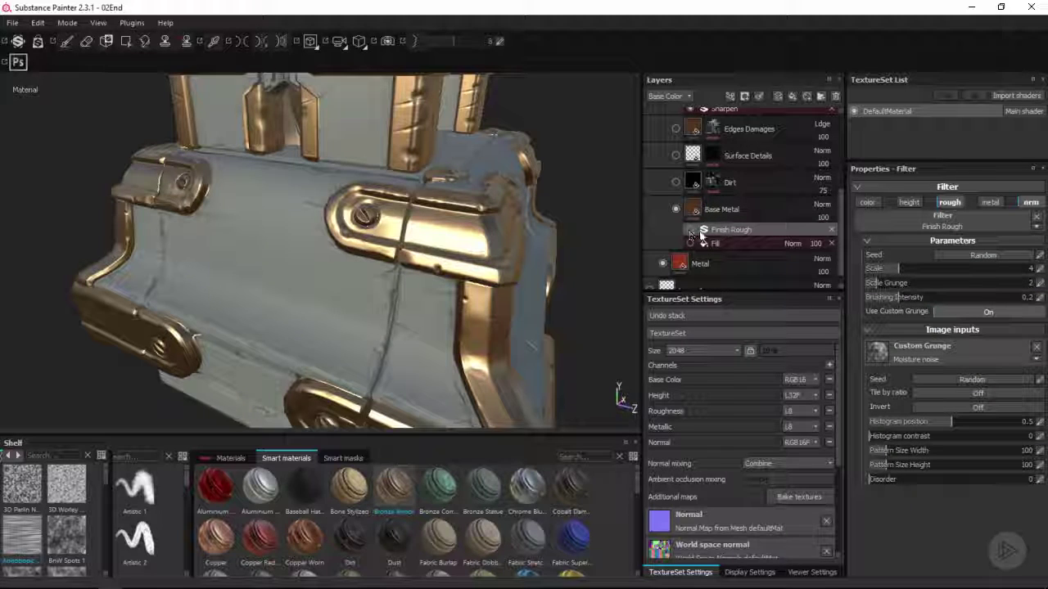
click(689, 230)
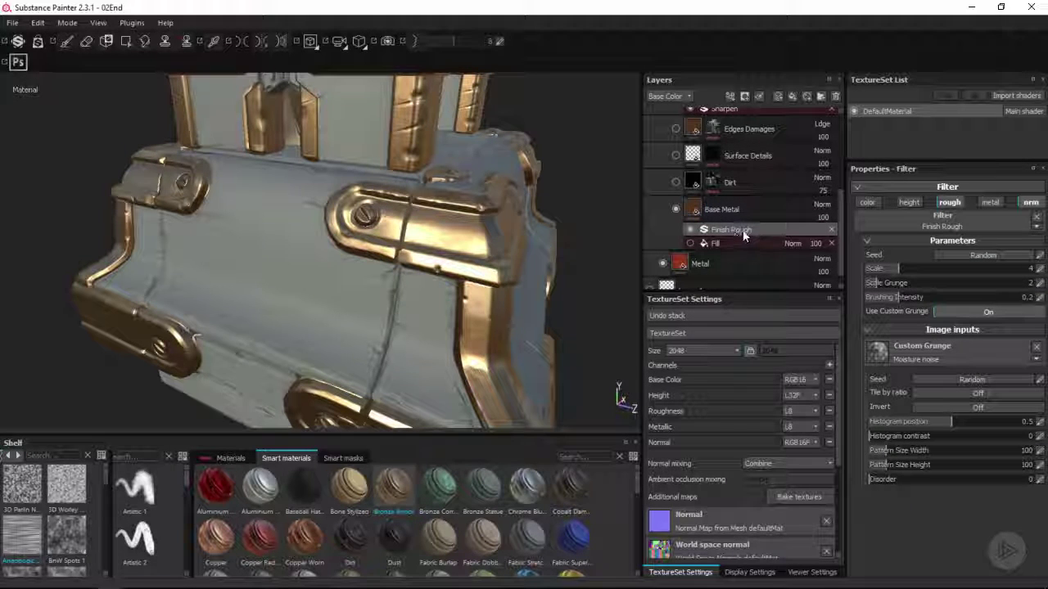
click(955, 221)
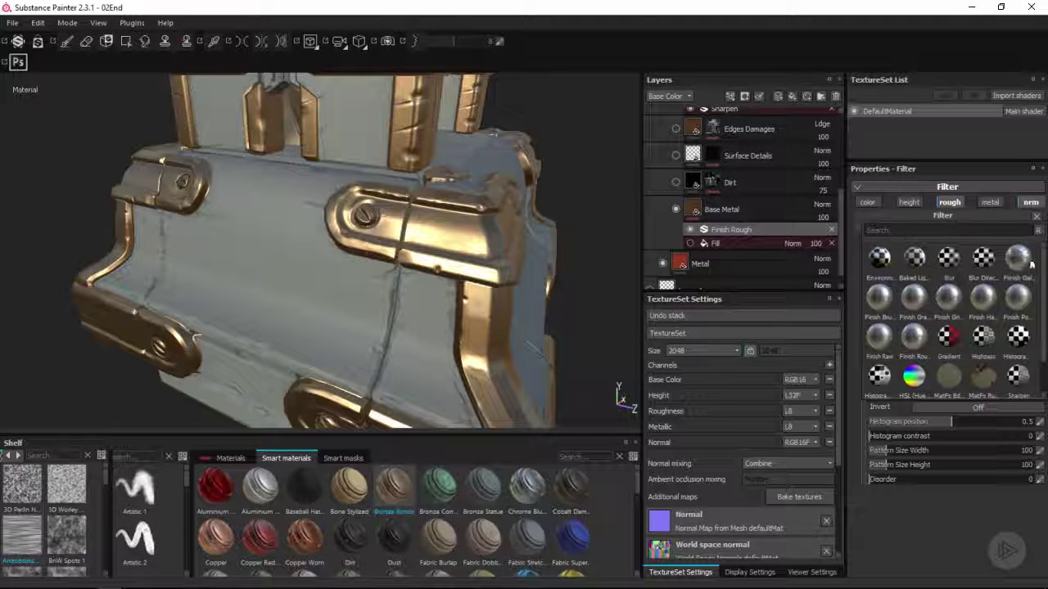
click(726, 232)
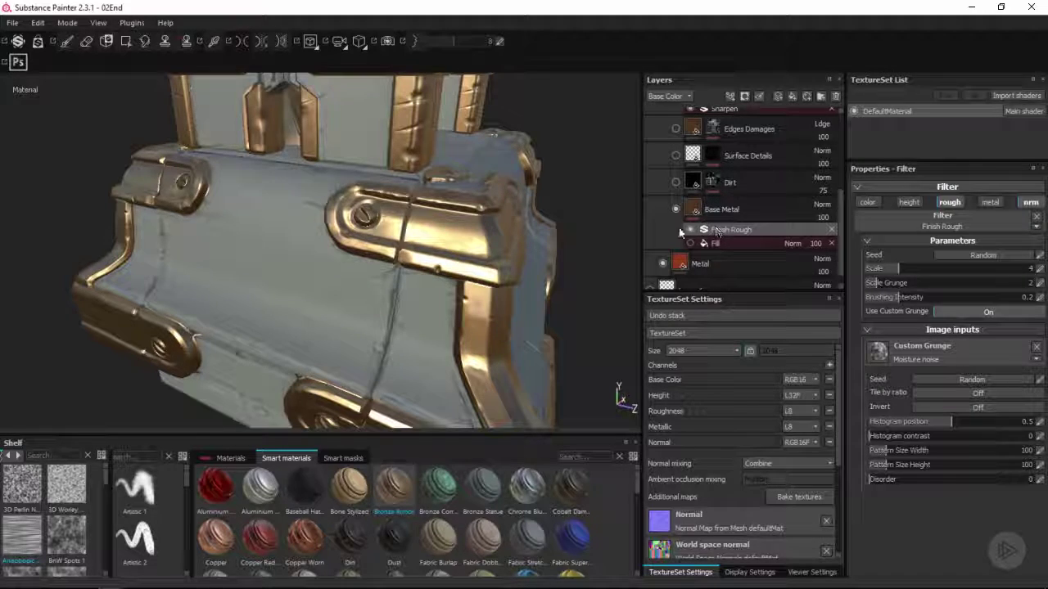
Step: Add a filter effect to the Base Metal layer and choose HSL (Hue Saturation Lightness) as its type
right_click(731, 233)
click(702, 210)
right_click(702, 209)
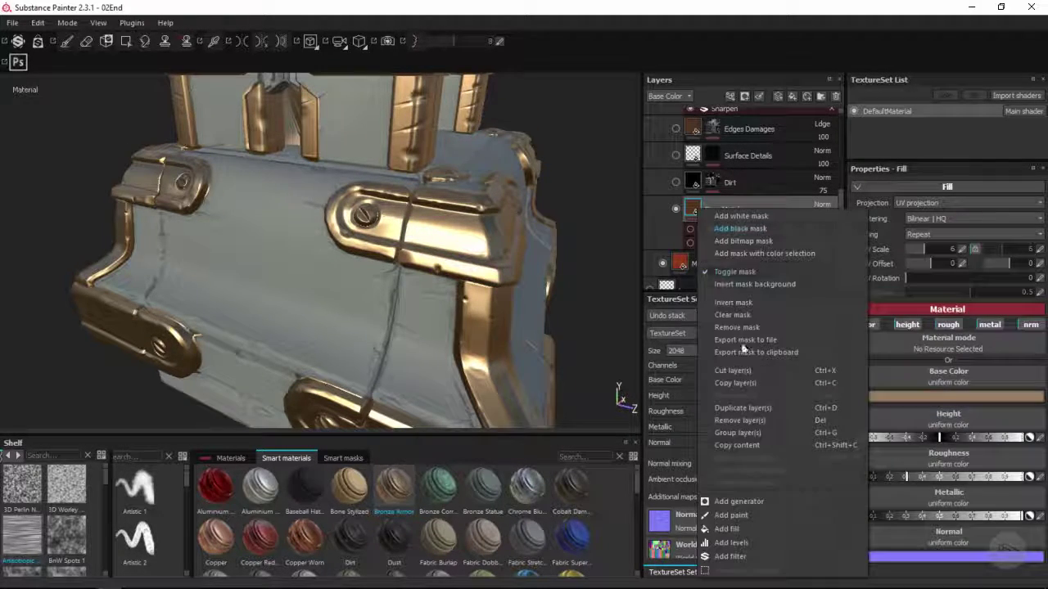
click(730, 557)
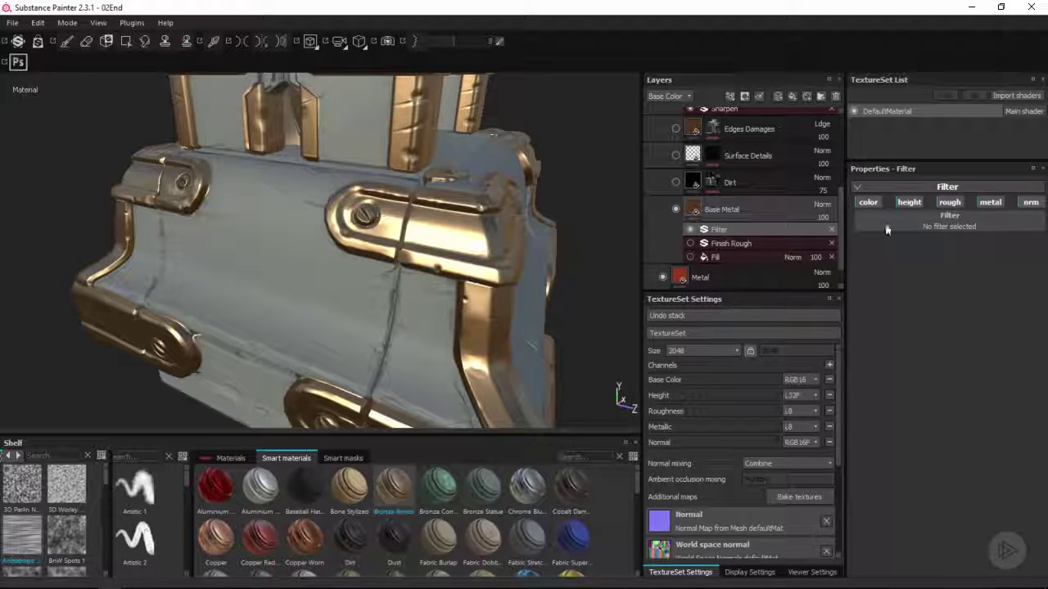
click(950, 226)
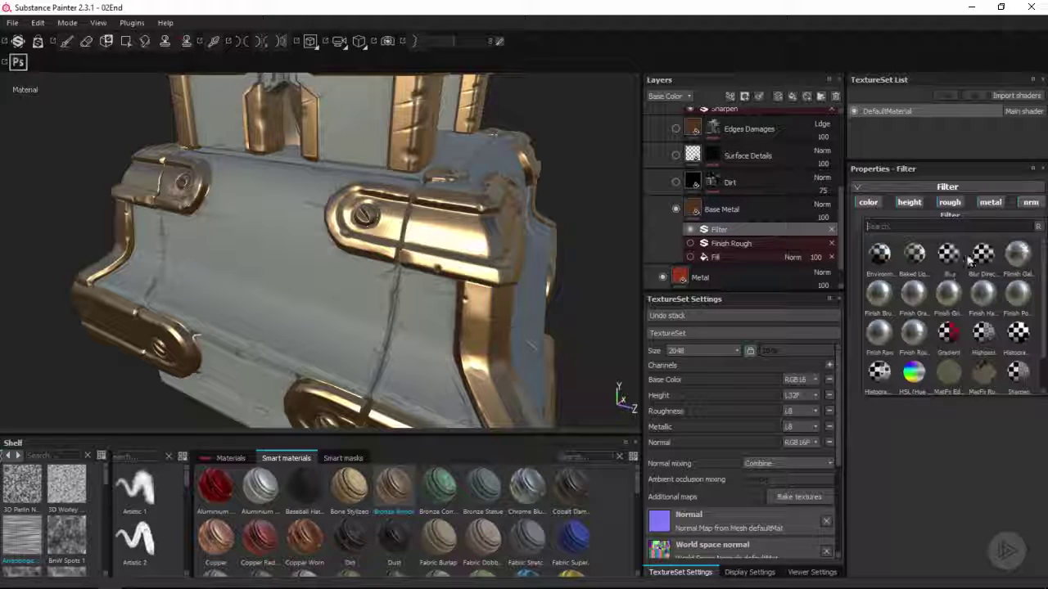
drag(1042, 282, 1043, 315)
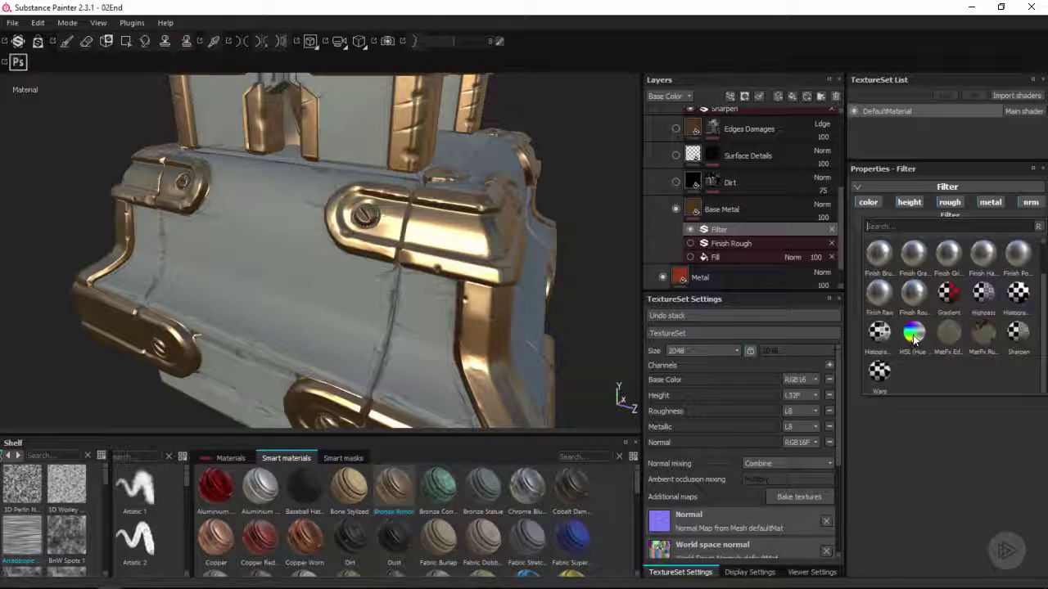
click(914, 333)
Step: Try the HSL filter on the color channel only with hue 0.5, saturation 0.65 and luminosity 0.42, and delete it
drag(953, 258, 956, 257)
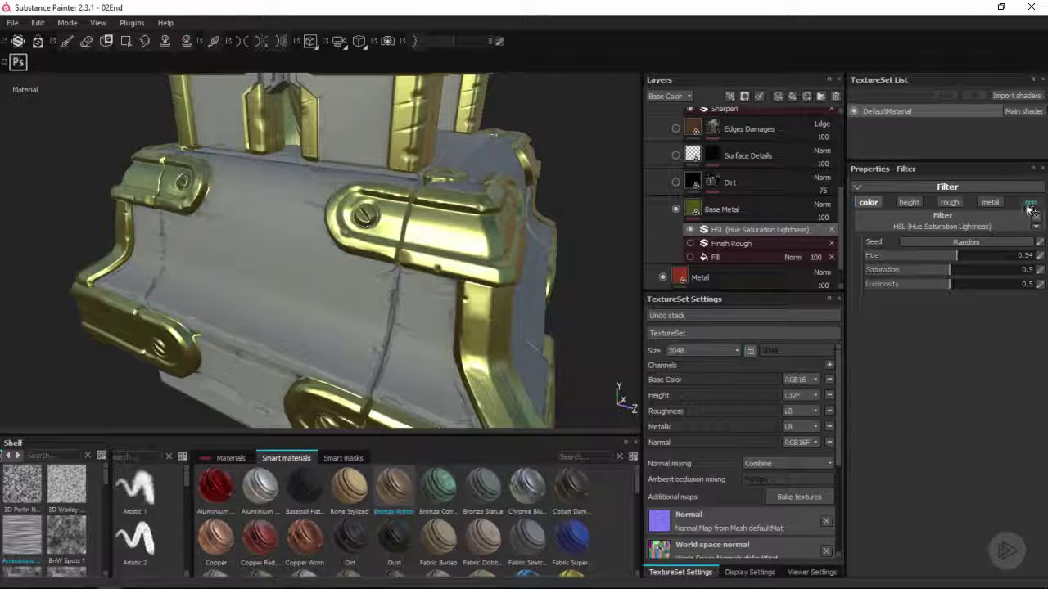
drag(956, 261, 936, 284)
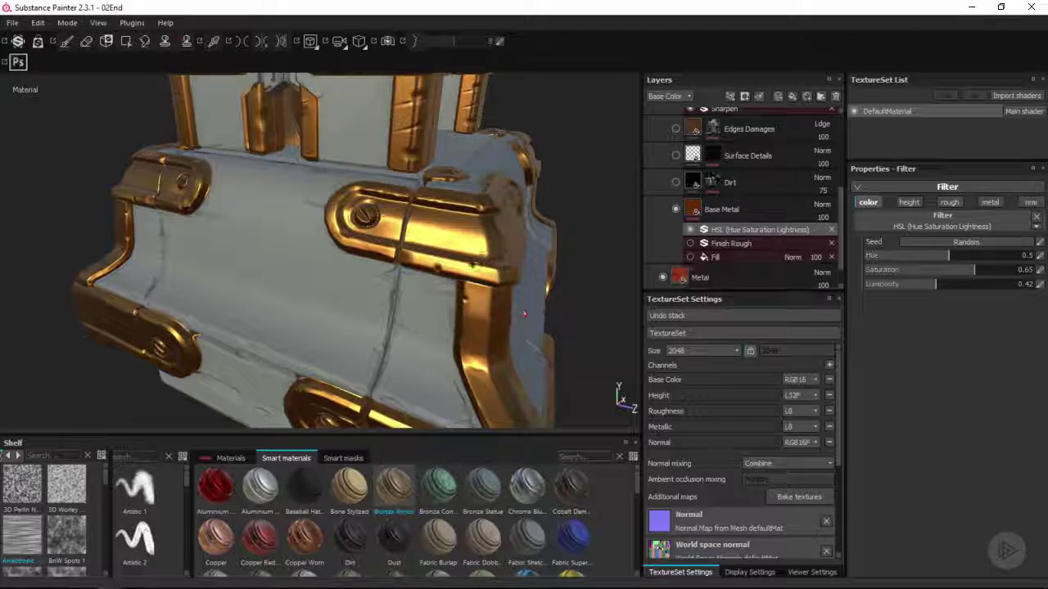
alt+drag(459, 246, 508, 254)
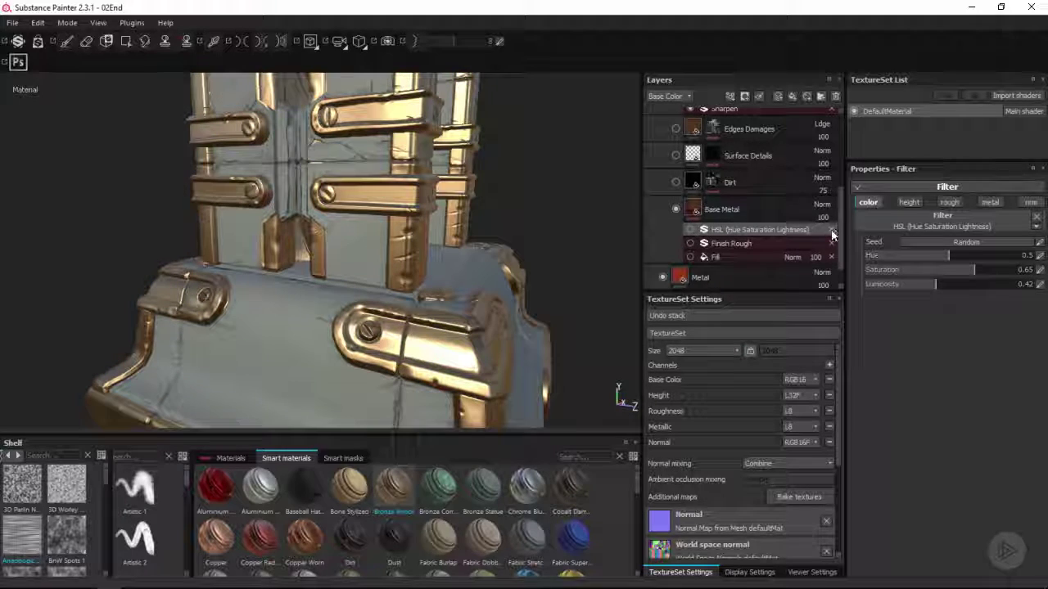
key(Delete)
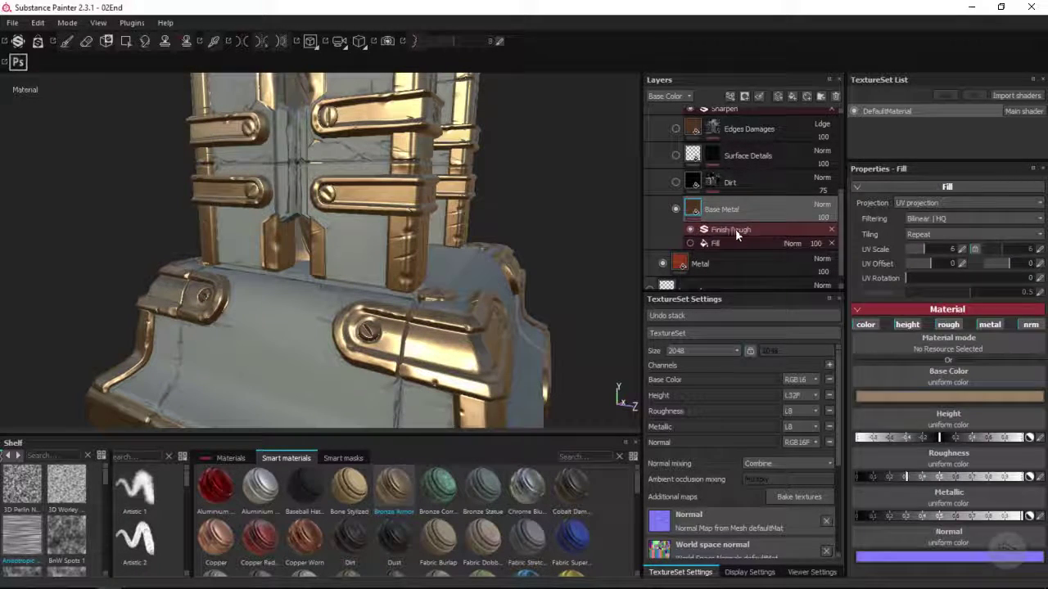
Step: Reapply the Finish Rough type to Base Metal's remaining filter and inspect the bronze trim from several angles
click(736, 231)
click(956, 230)
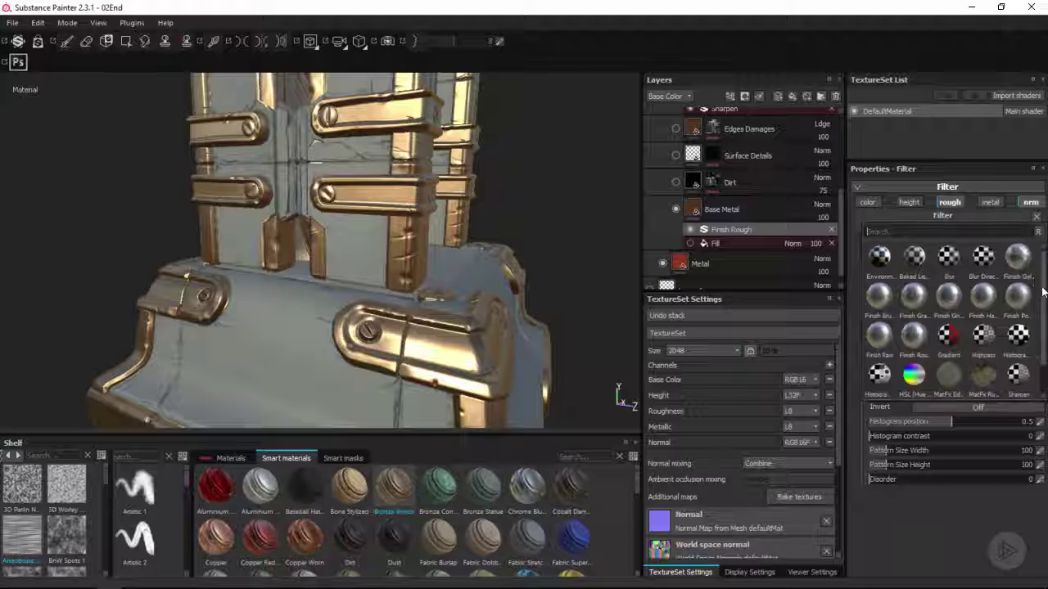
click(913, 338)
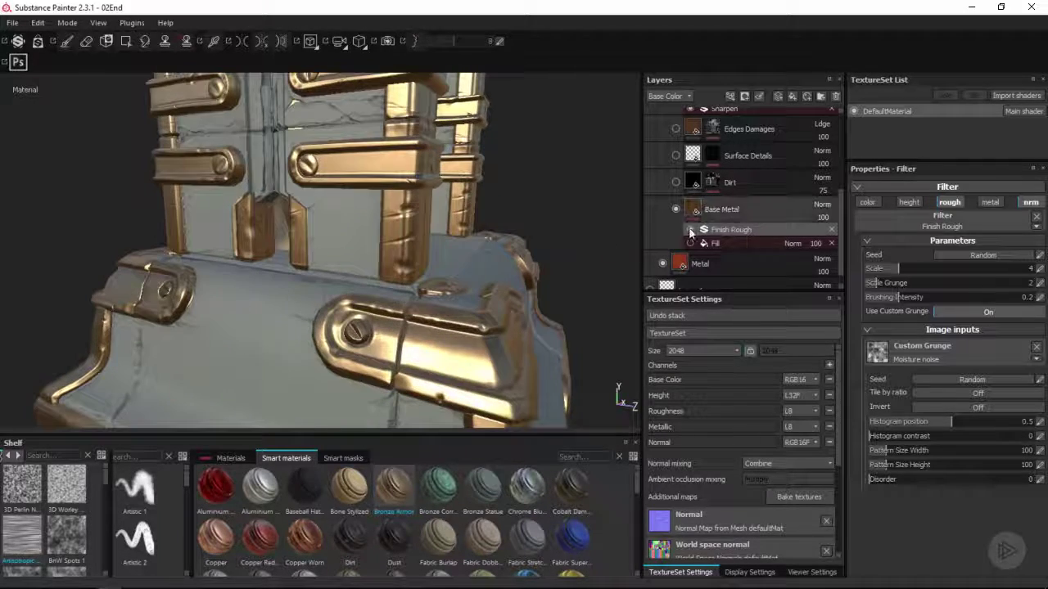
alt+drag(598, 237, 508, 256)
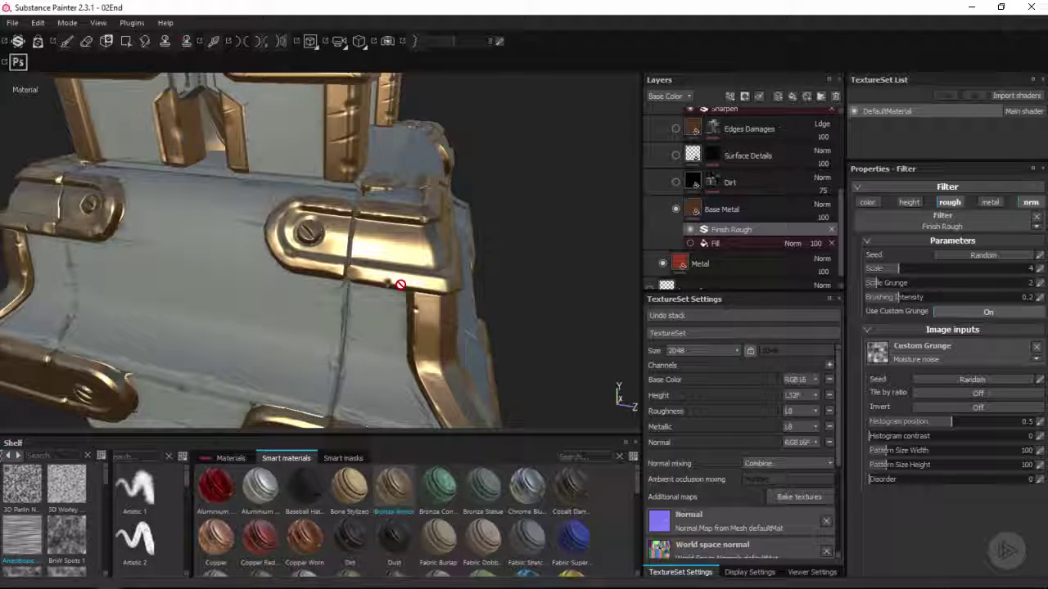
alt+drag(400, 285, 366, 173)
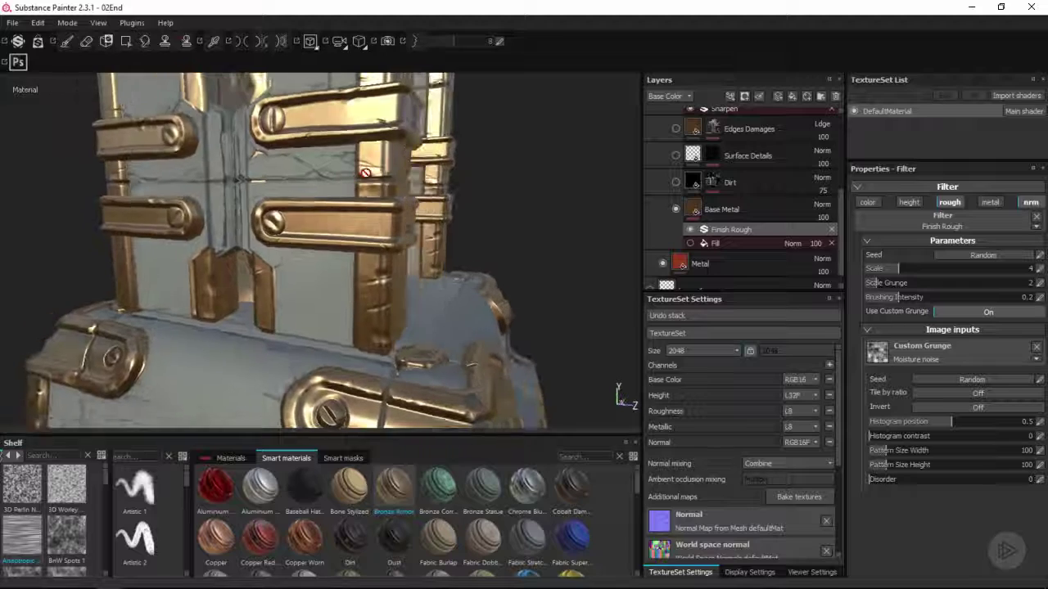
Step: Turn on the Grunge 012 roughness fill effect beneath the Finish Rough filter in the Base Metal layer
click(700, 245)
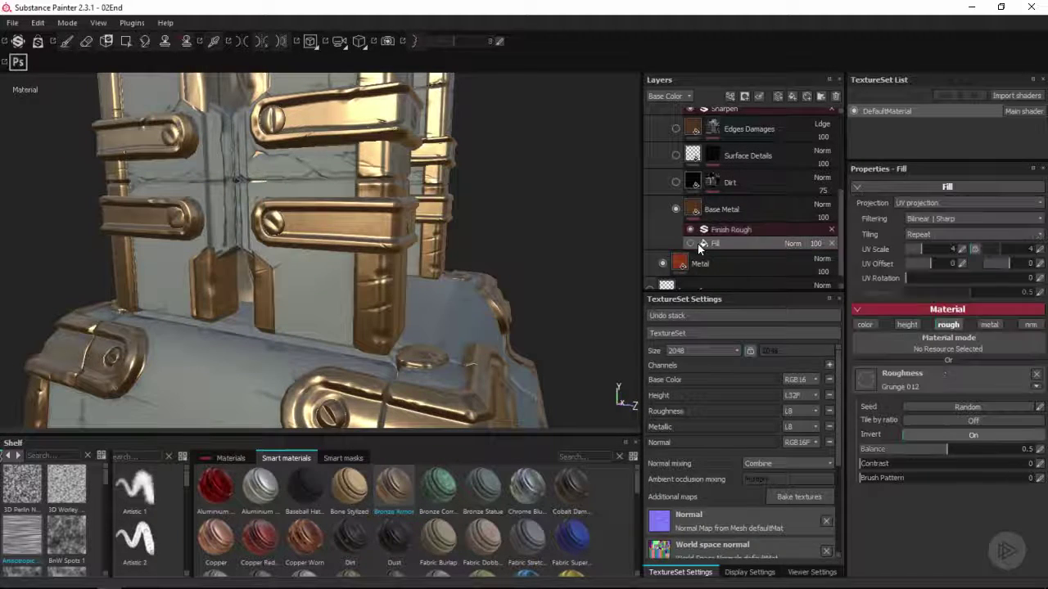
click(691, 244)
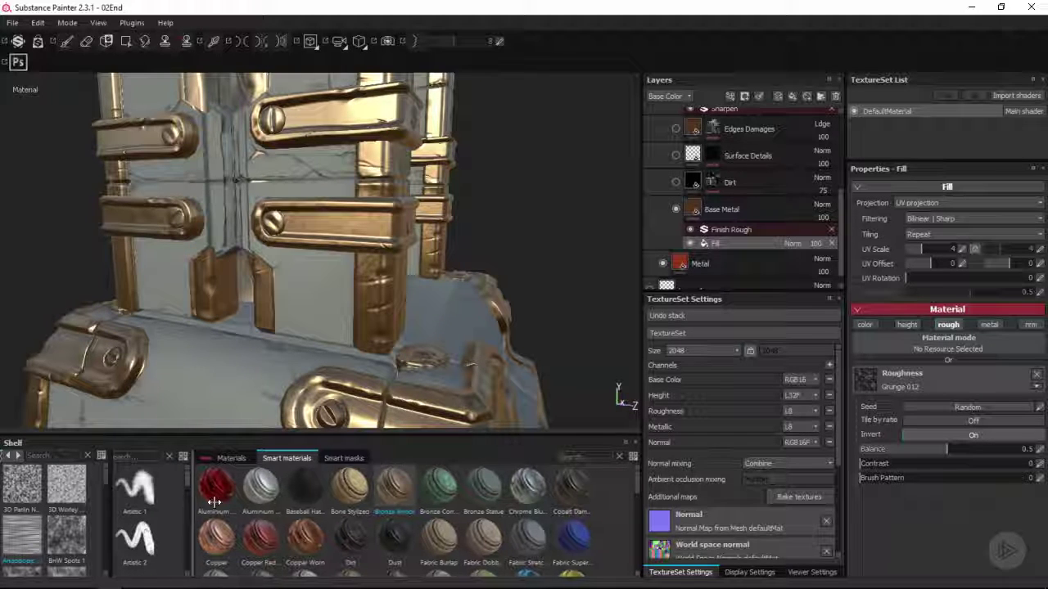
Step: Widen the shelf's Procedurals and Brushes sections so more of their contents can be seen
drag(193, 502, 370, 499)
mouse_move(117, 498)
mouse_down()
mouse_move(211, 491)
mouse_move(219, 477)
mouse_up()
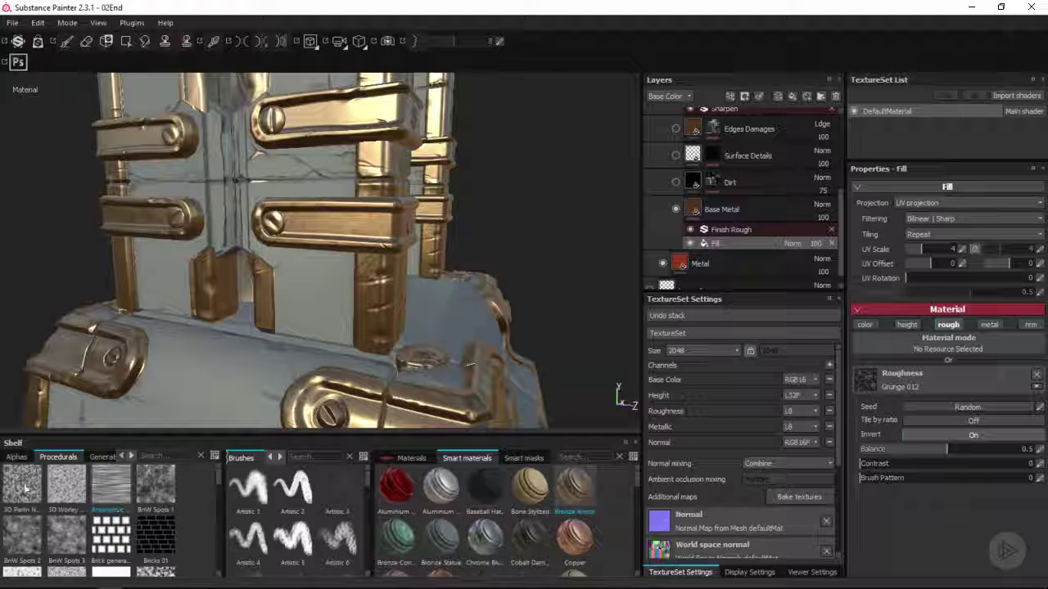
Step: Slightly widen the shelf's Procedurals section and view the tower's Base Color, Height, Roughness, Metallic and Normal channels one after another
mouse_move(218, 475)
mouse_down()
mouse_move(234, 487)
mouse_move(223, 518)
mouse_move(227, 479)
mouse_up()
alt+drag(381, 244, 562, 161)
key(c)
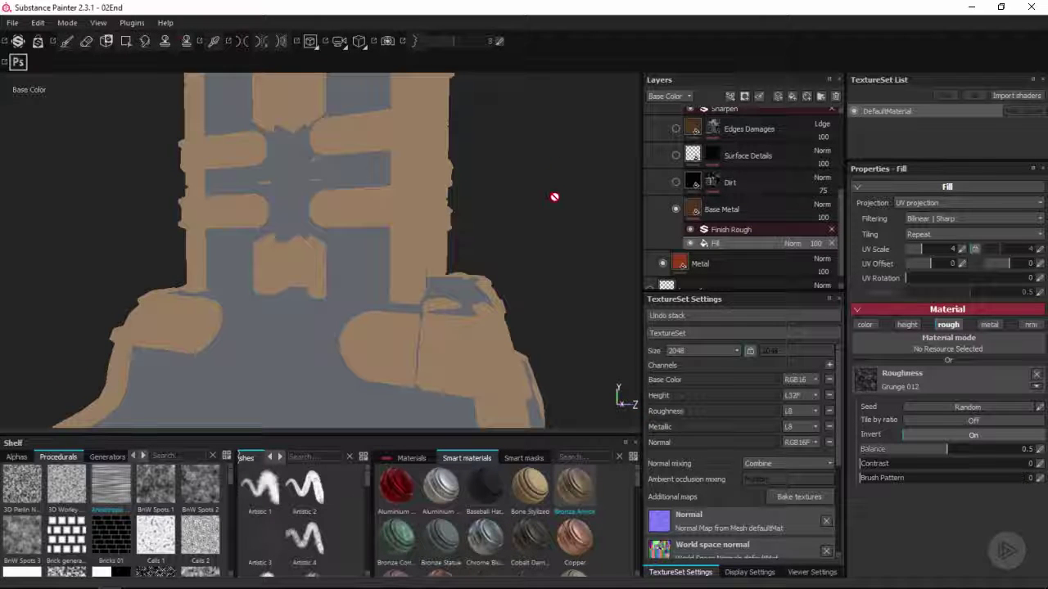
alt+drag(554, 196, 524, 171)
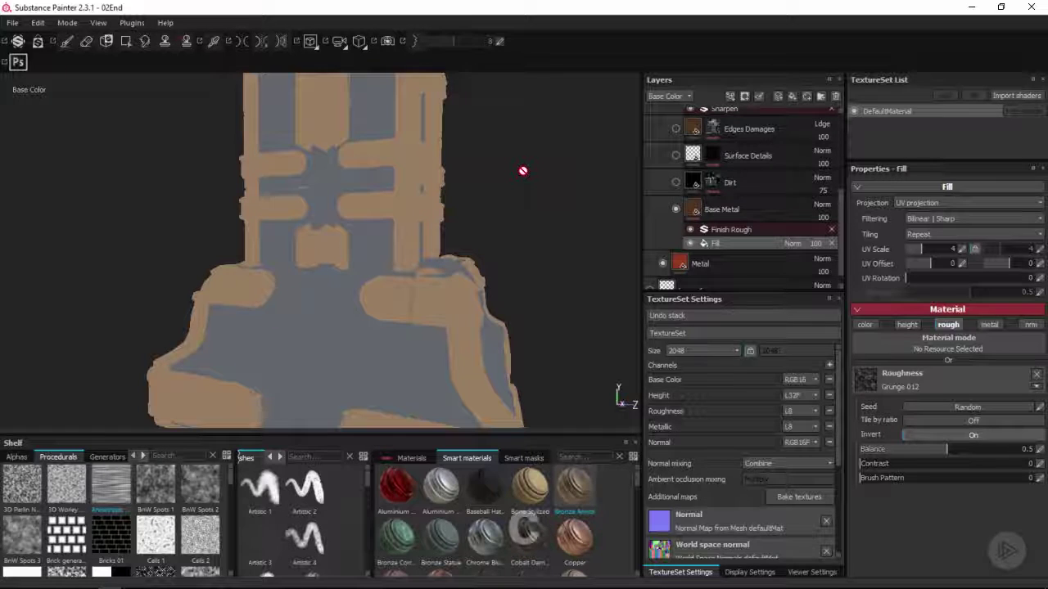
key(c)
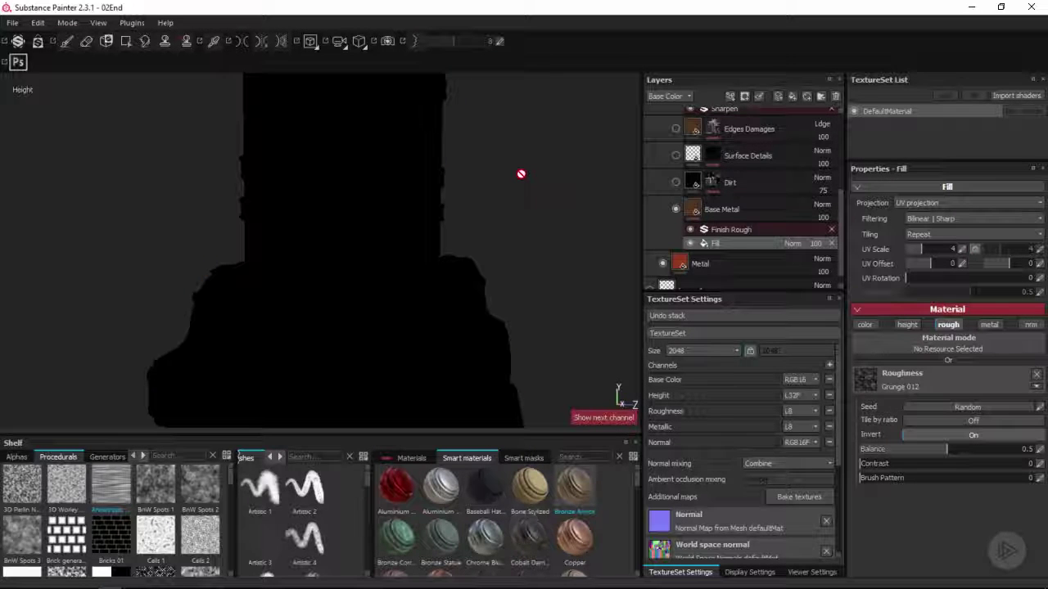
key(c)
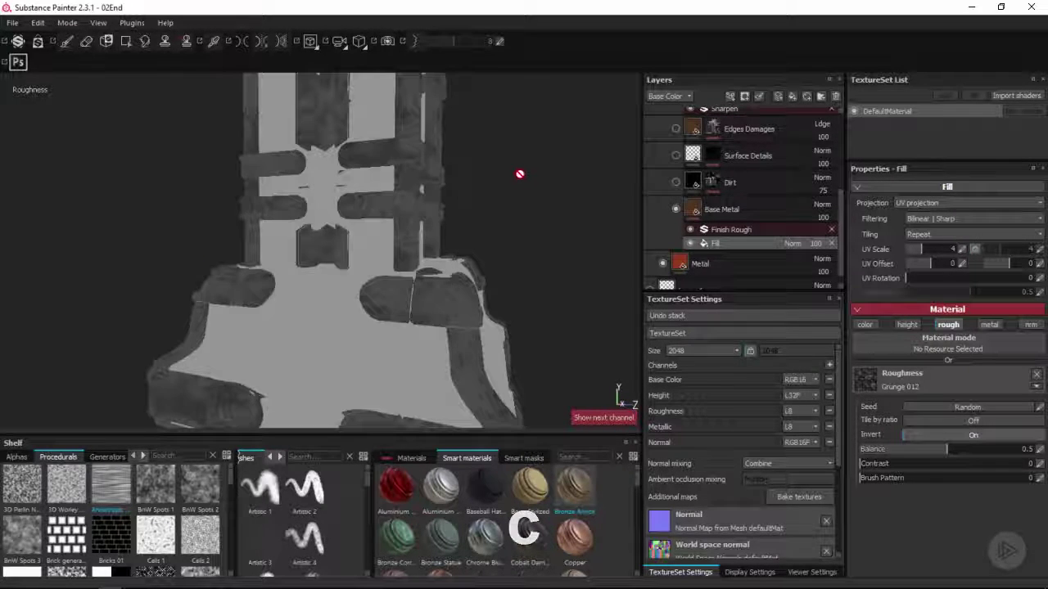
alt+drag(521, 174, 516, 201)
key(c)
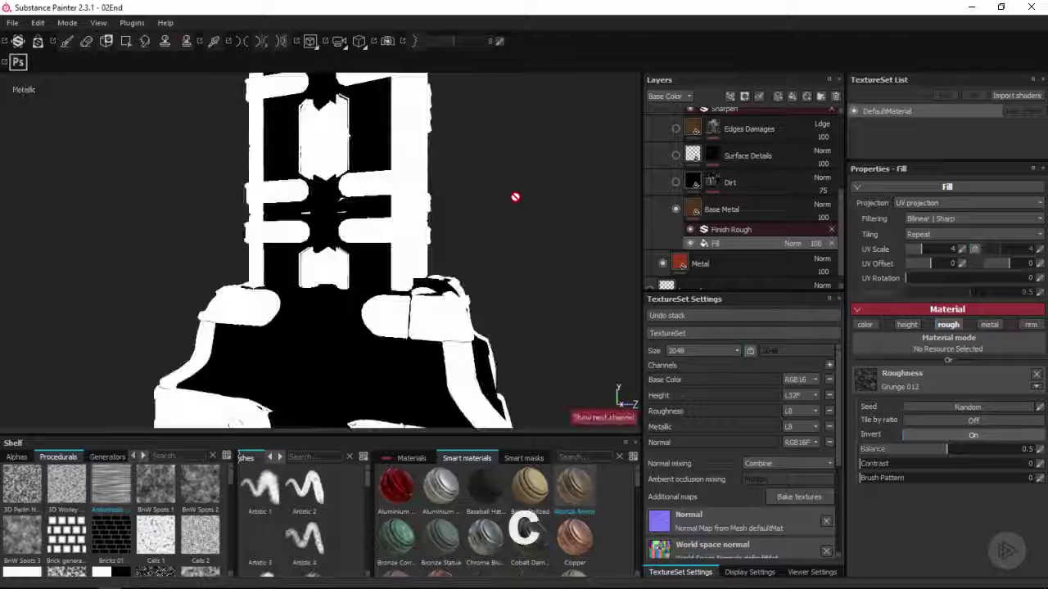
key(c)
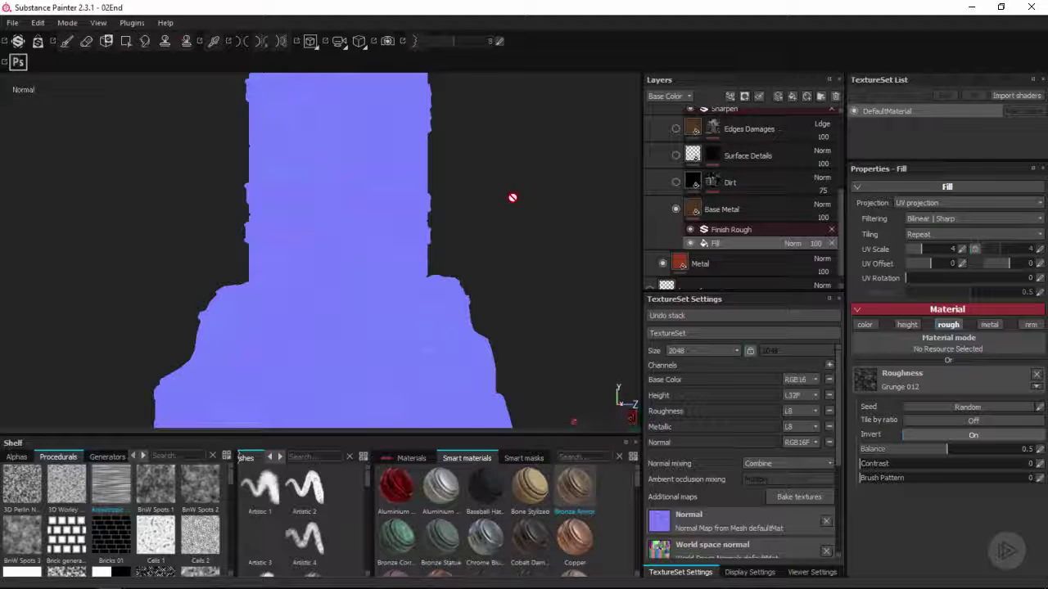
Step: Step through the tower's baked maps, including world space normal, ID, ambient occlusion, curvature and thickness, and return to the material view
key(b)
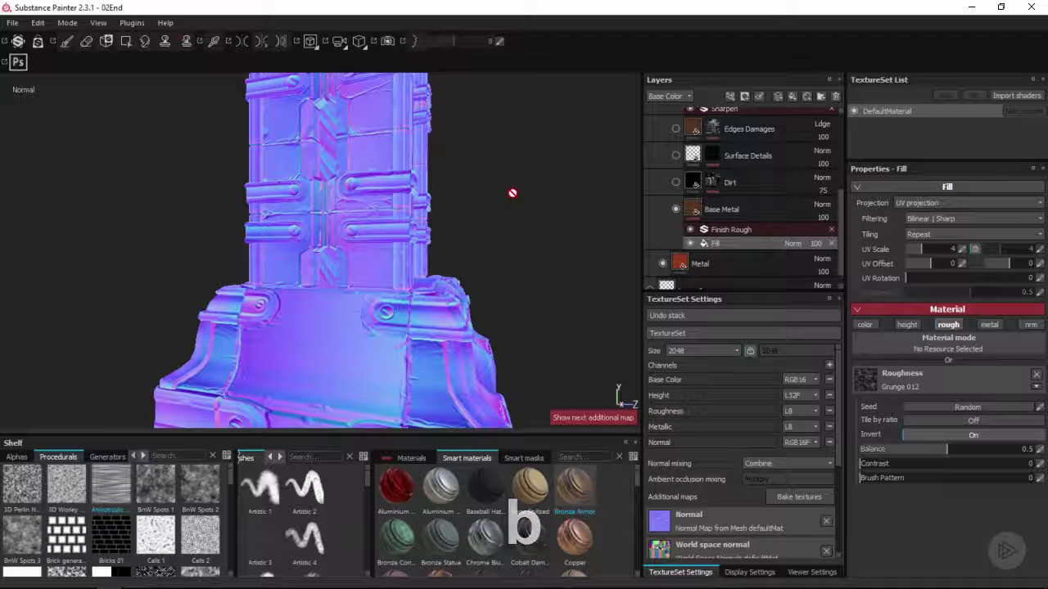
drag(837, 433, 643, 352)
key(b)
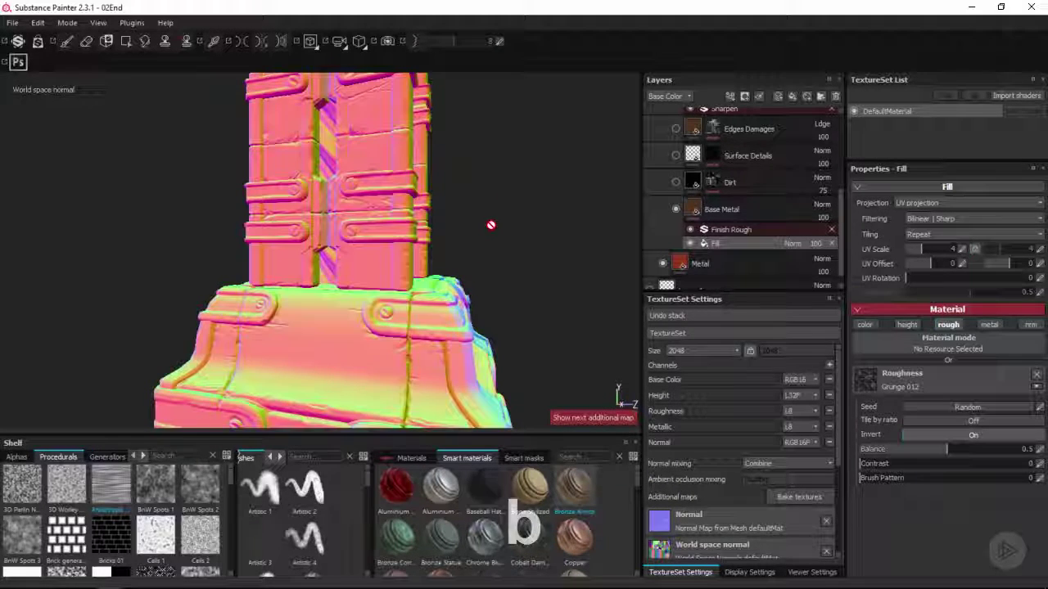
key(b)
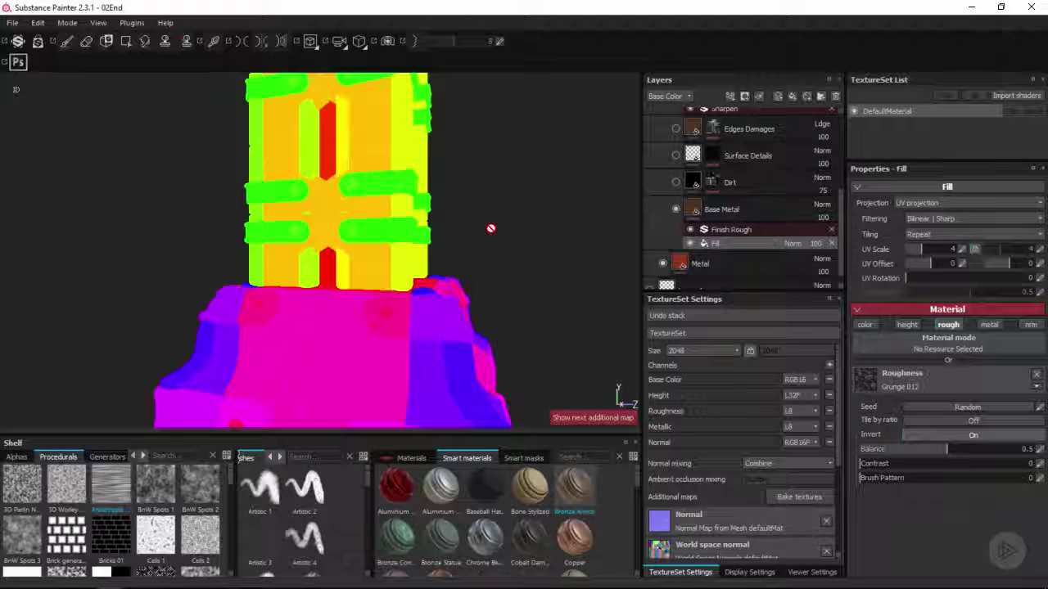
key(b)
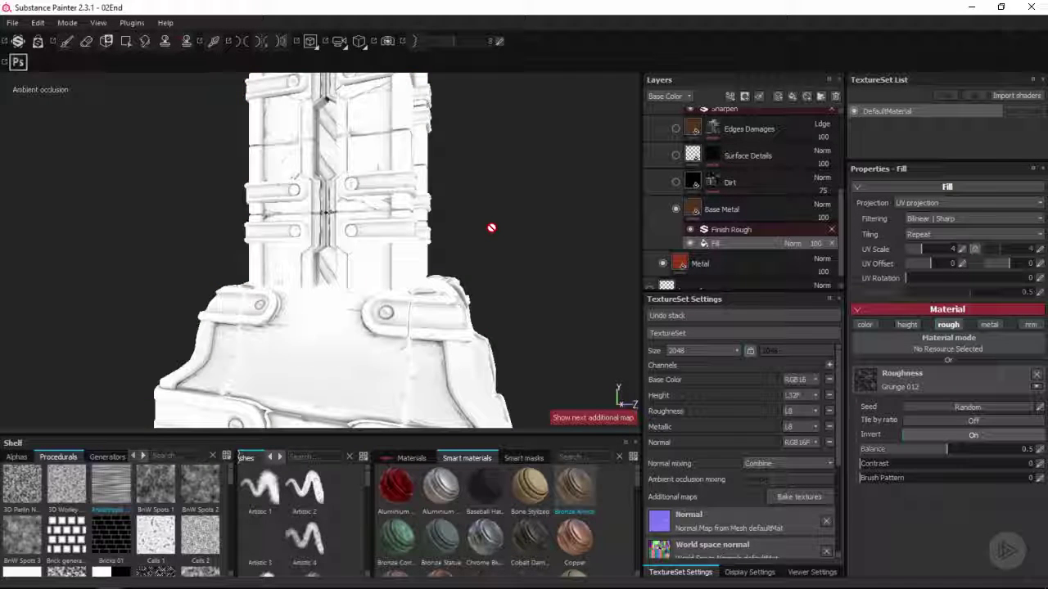
key(b)
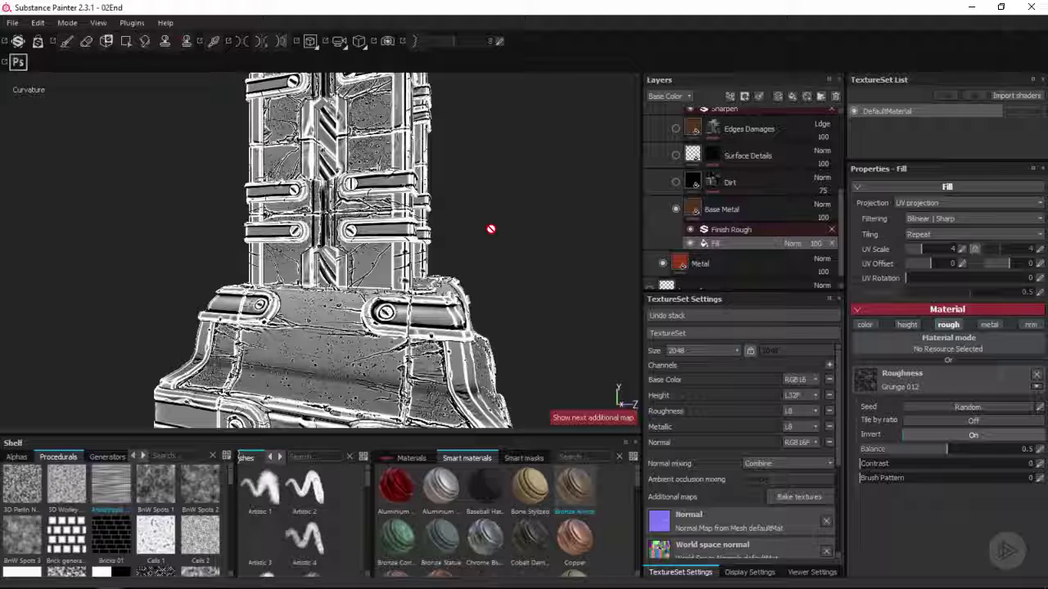
key(b)
key(b)
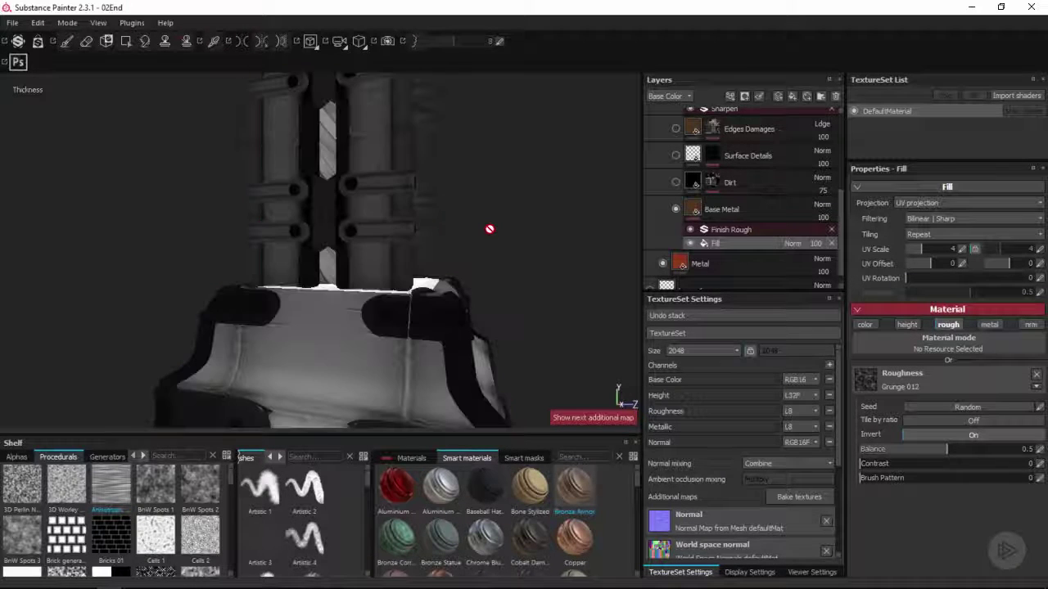
key(b)
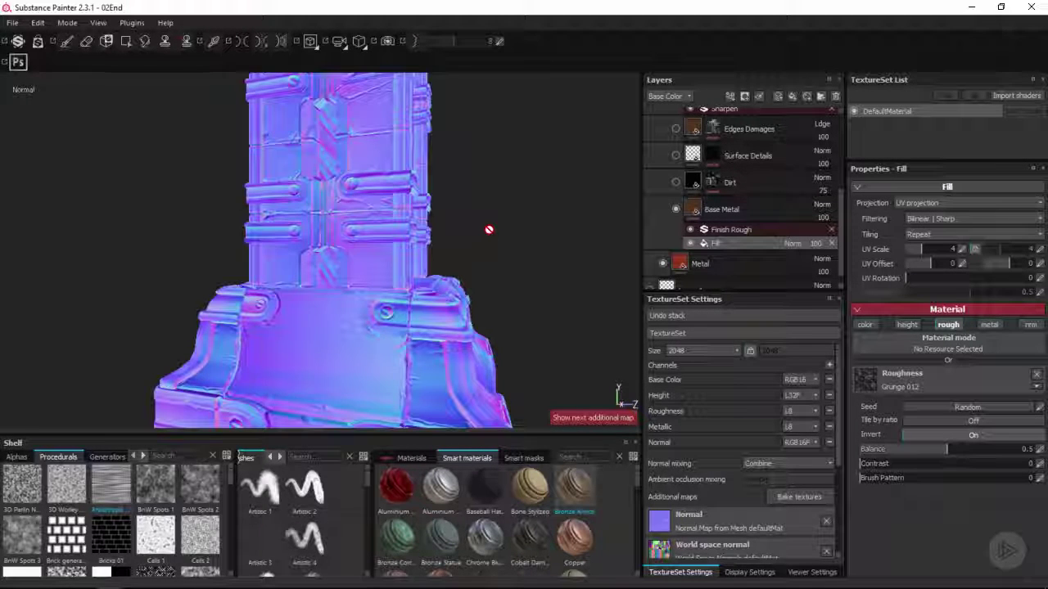
key(m)
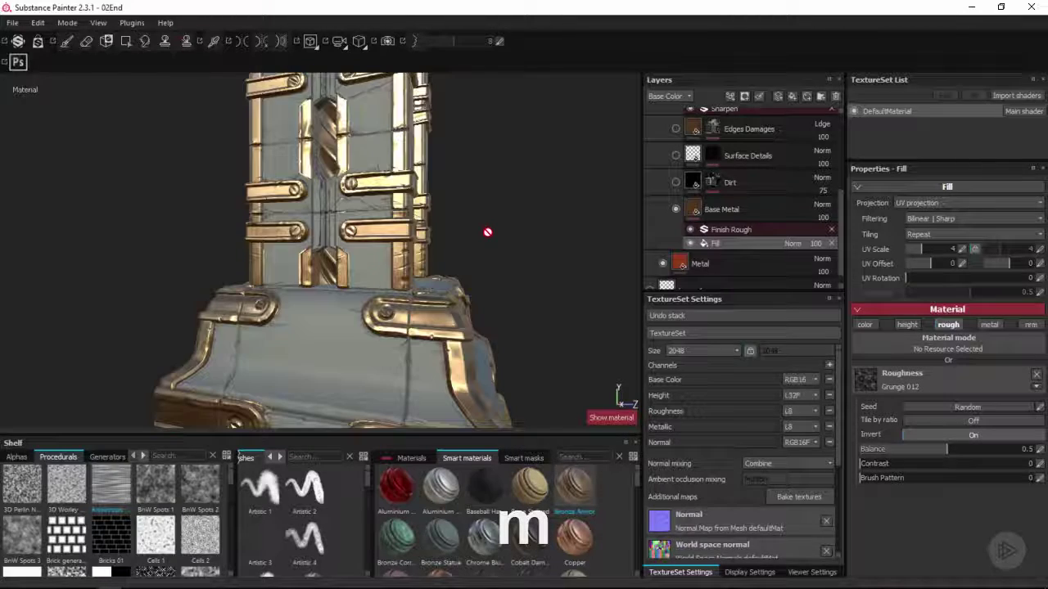
Step: With only the Roughness channel displayed, set the Grunge 012 fill's UV scale to 5.75, balance to 0.54 and contrast to 0.08
alt+drag(488, 217, 531, 213)
key(c)
key(c)
key(c)
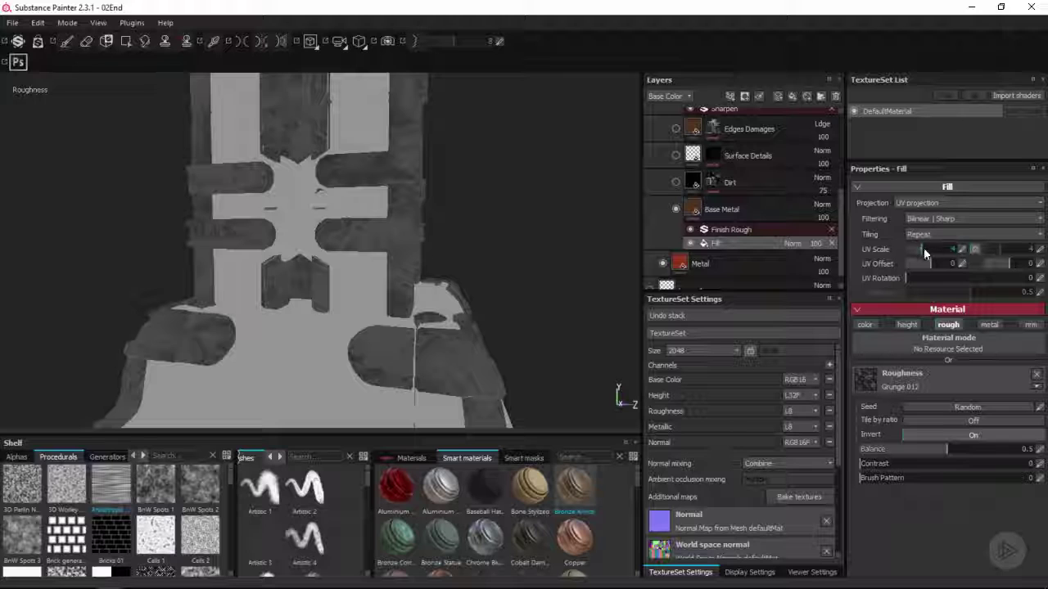
drag(922, 248, 921, 248)
mouse_move(947, 448)
mouse_down()
mouse_move(977, 447)
mouse_move(930, 445)
mouse_move(953, 448)
mouse_up()
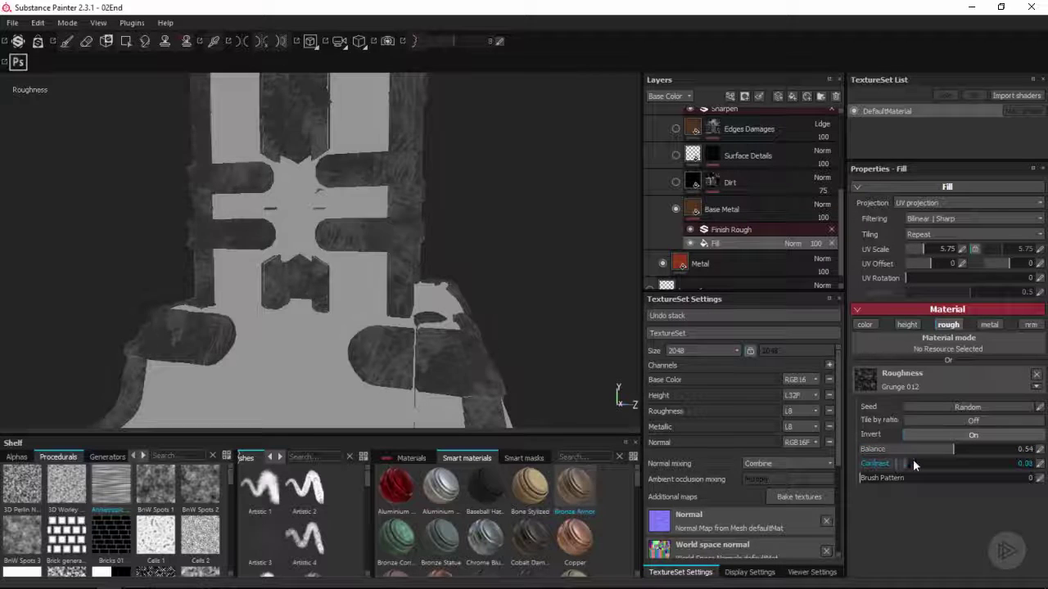
click(765, 229)
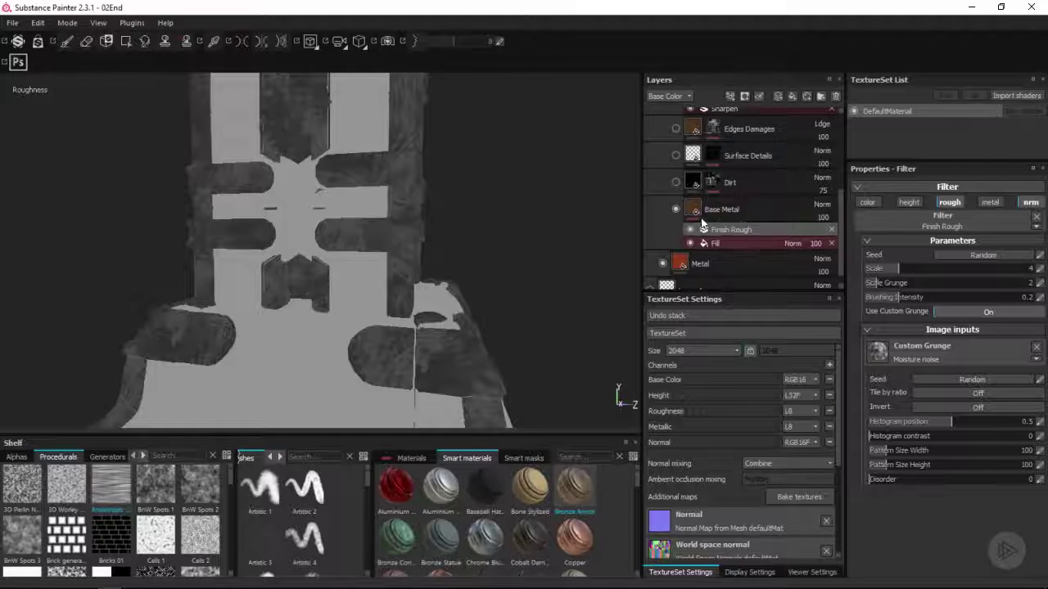
Step: Return to the full material view and turn on the Dirt layer above Base Metal
key(m)
alt+drag(484, 224, 458, 242)
click(676, 184)
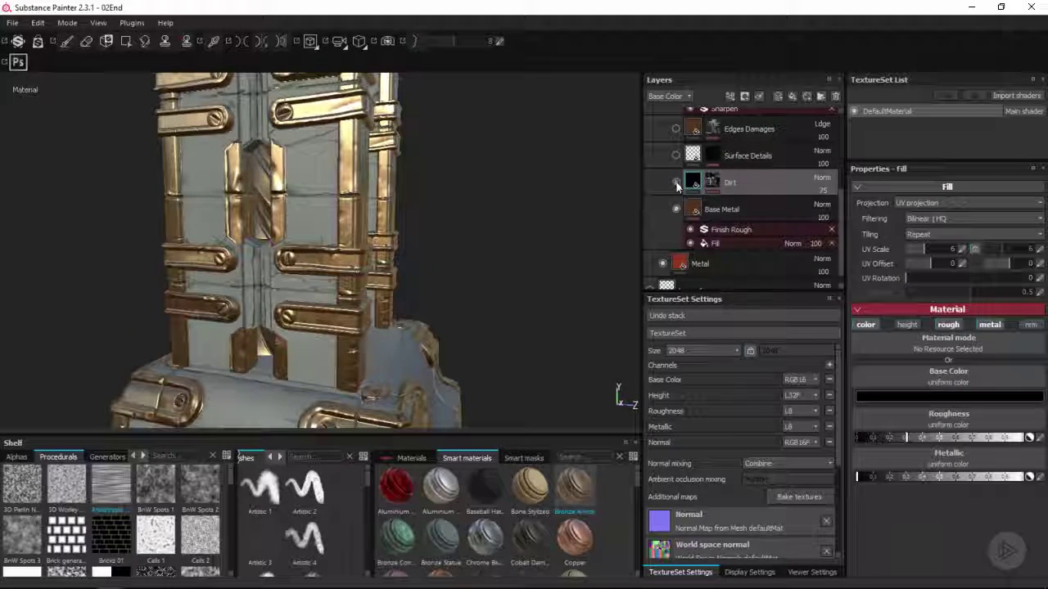
click(676, 184)
mouse_move(499, 215)
alt+mouse_down()
mouse_move(450, 204)
mouse_move(418, 229)
mouse_move(422, 201)
alt+mouse_up()
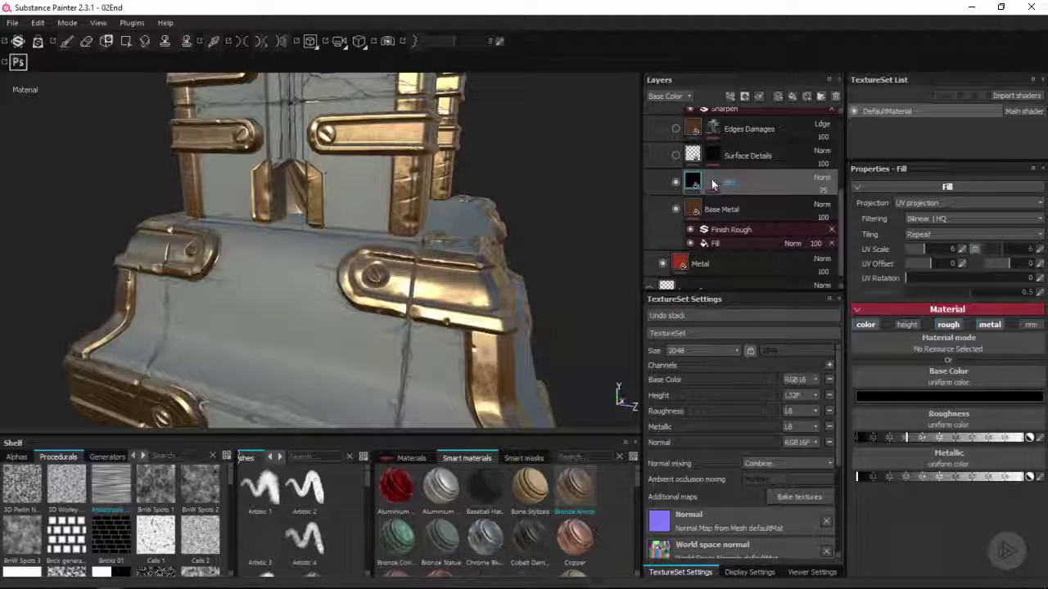
Step: Examine the Dirt layer's fill and the MG Mask Editor generator on its mask
click(711, 185)
click(693, 185)
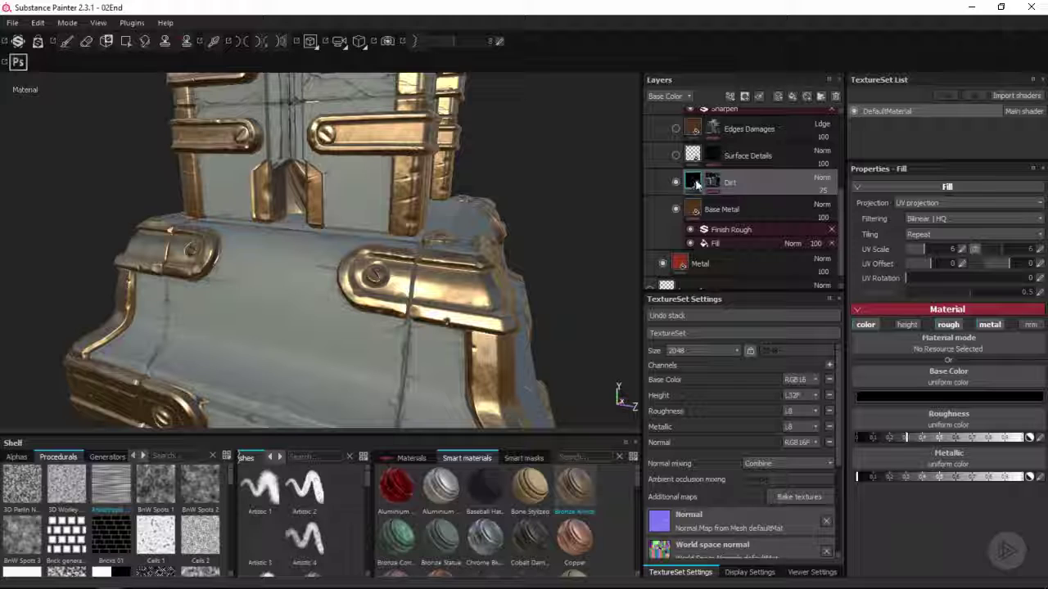
click(712, 183)
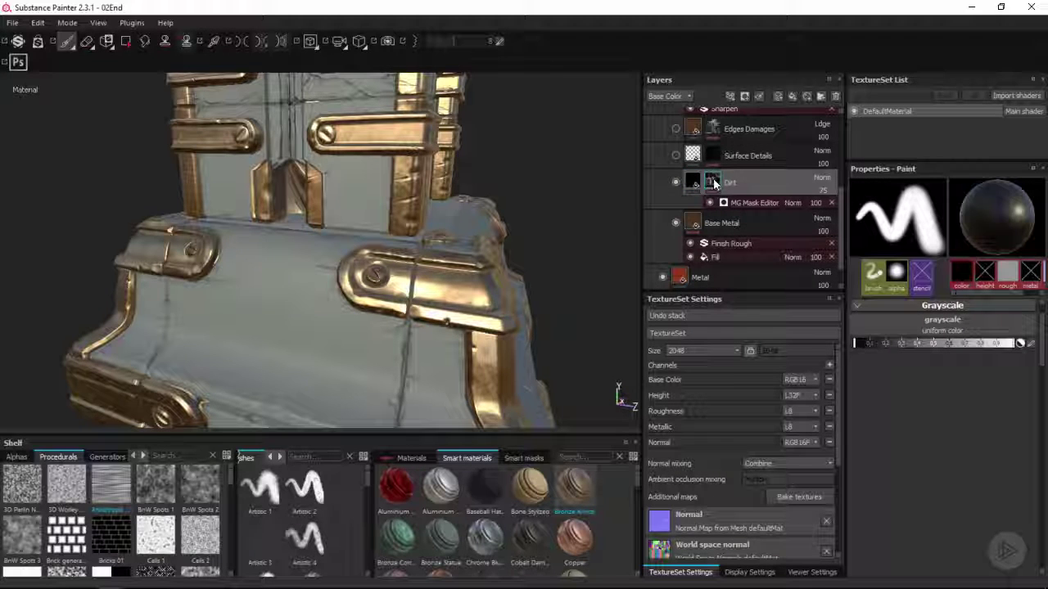
click(754, 204)
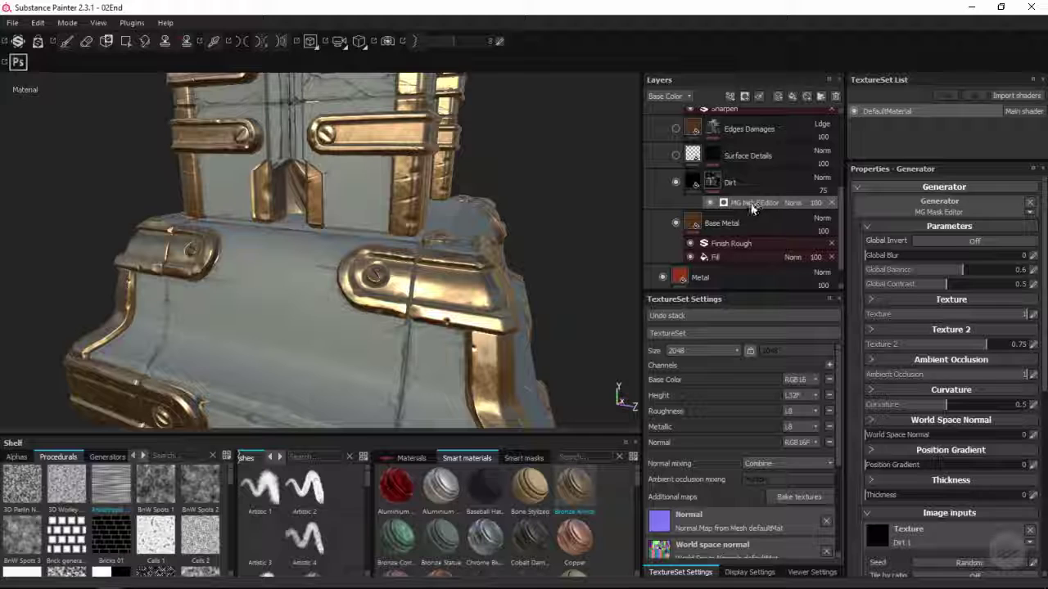
Step: Add an MG Mask Builder generator above MG Mask Editor on the Dirt mask and inspect the tower's base
click(712, 184)
right_click(712, 184)
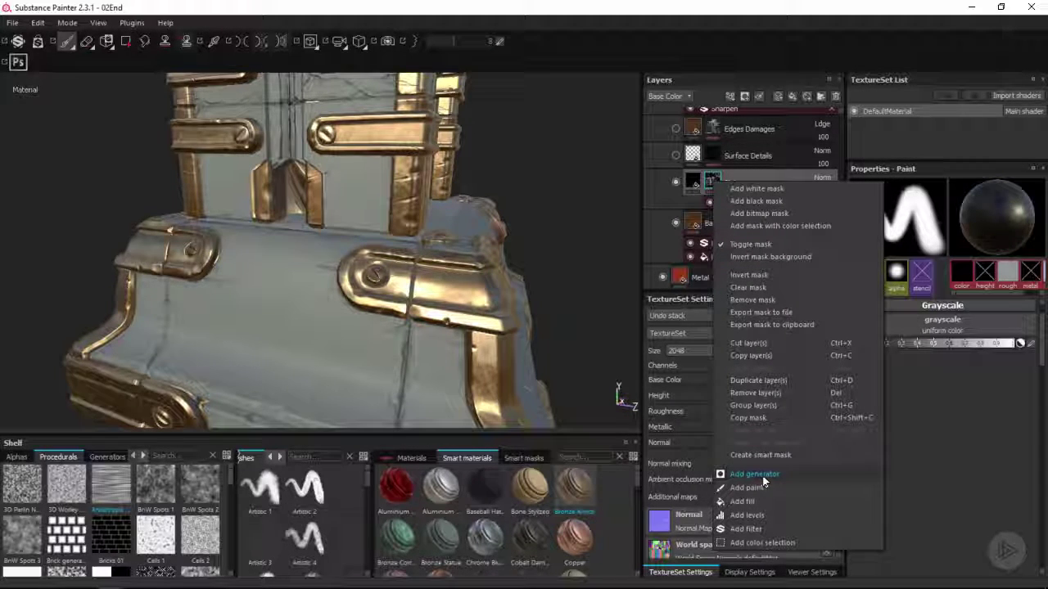
click(763, 474)
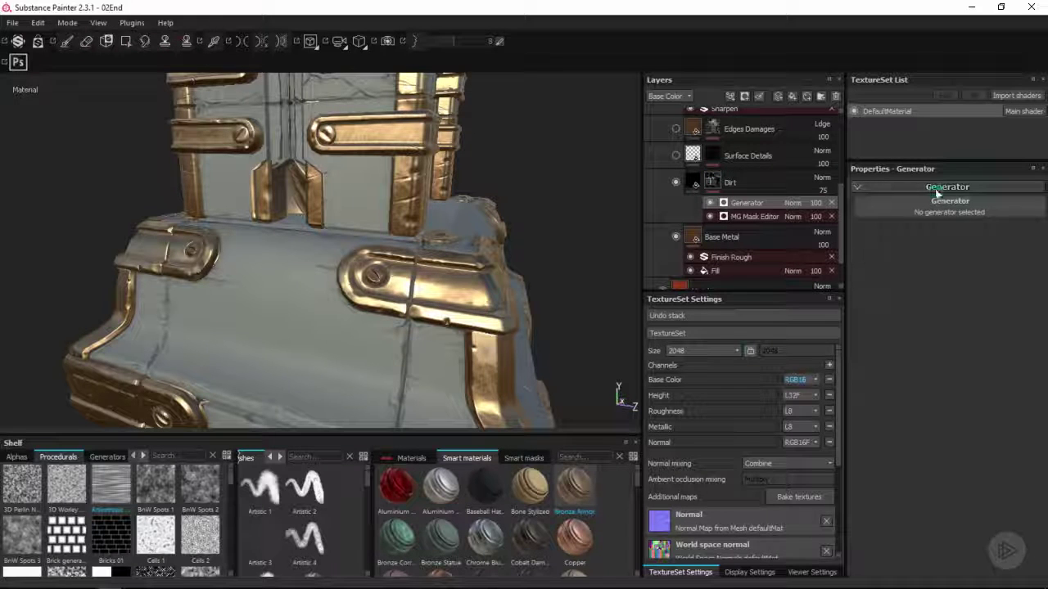
click(943, 205)
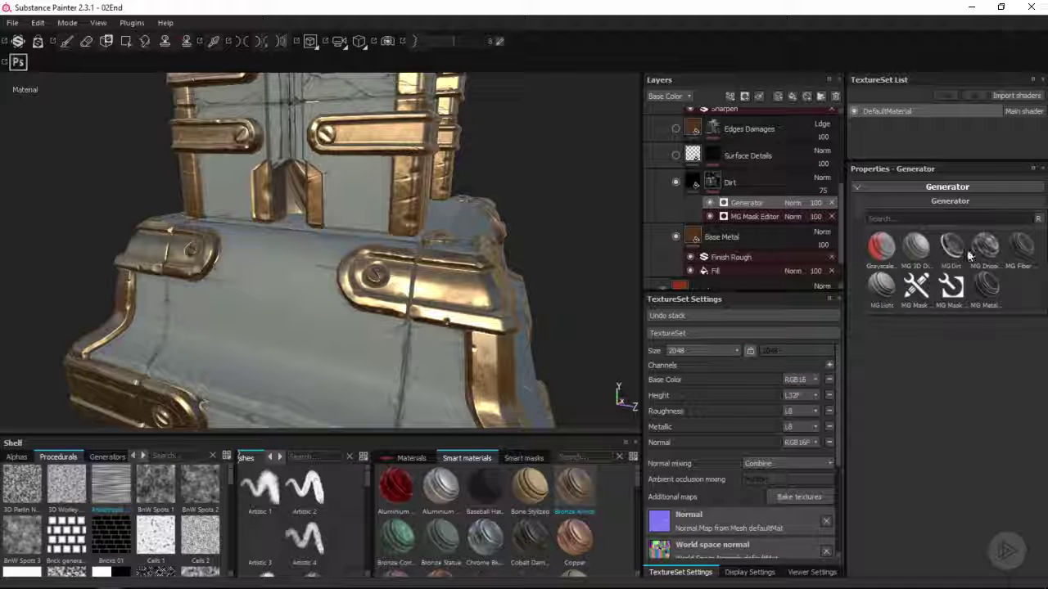
click(917, 286)
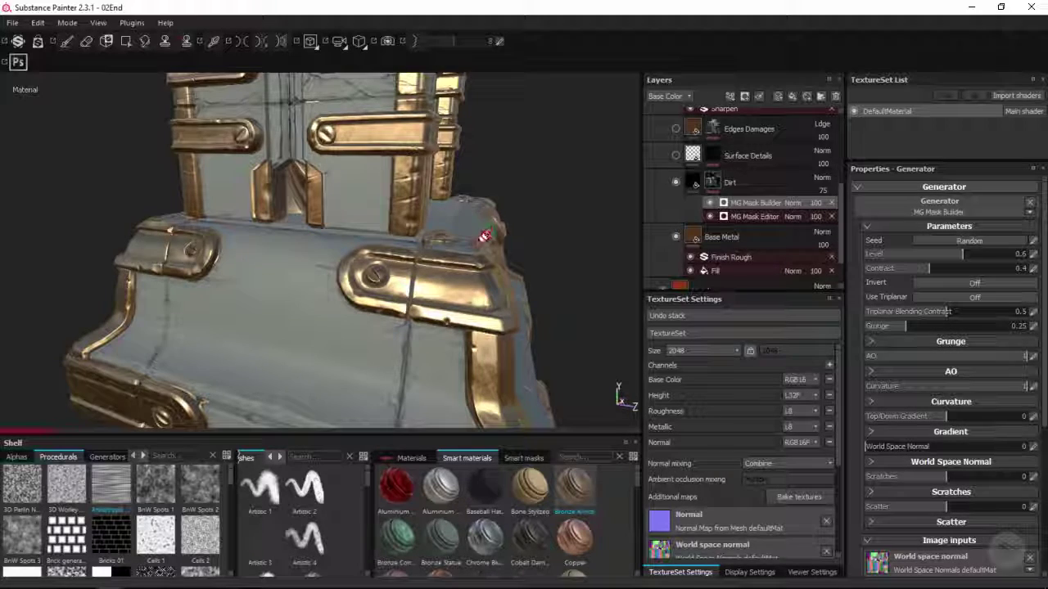
alt+drag(479, 233, 524, 185)
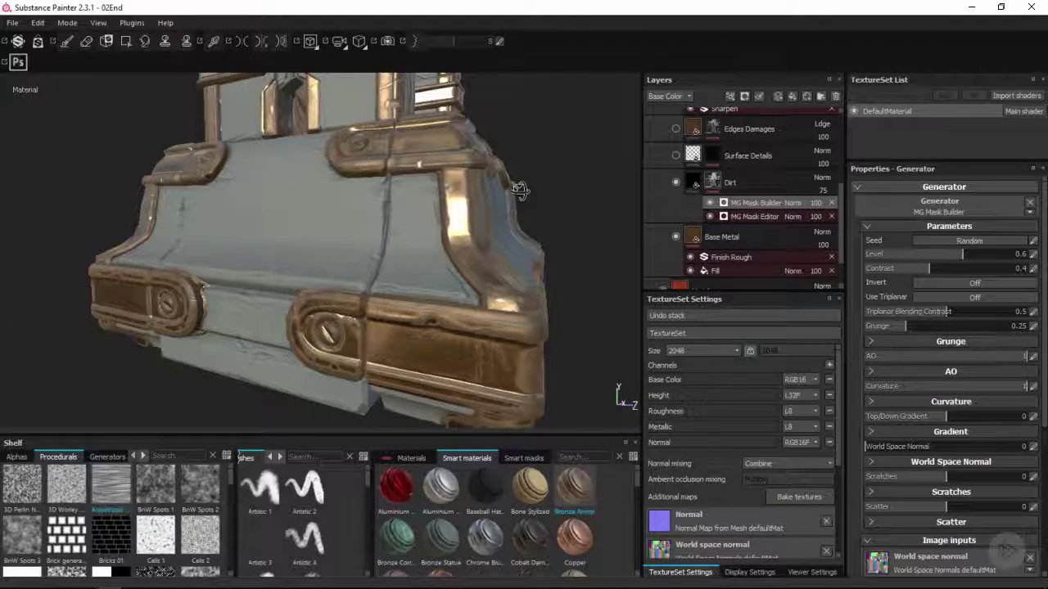
alt+drag(520, 190, 689, 207)
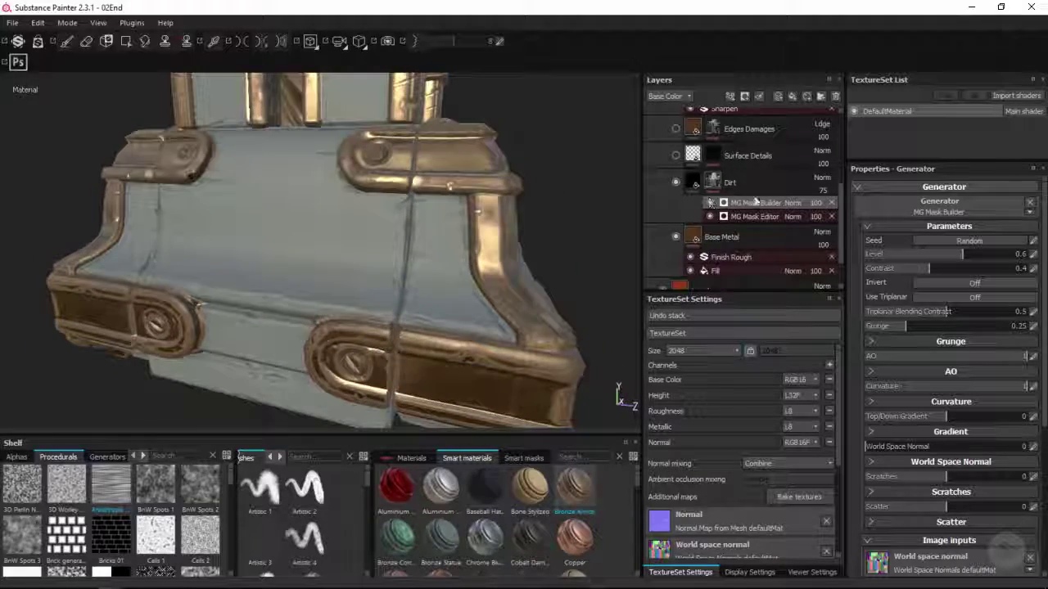
Step: Show only the Dirt mask on the model and review the MG Mask Builder's parameters and image inputs
alt+click(715, 182)
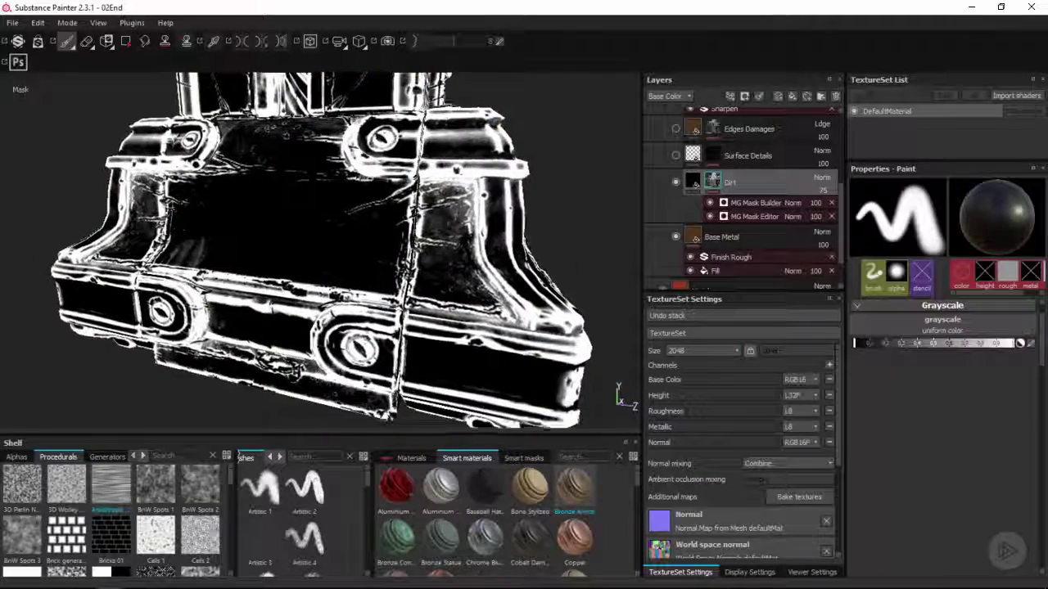
click(759, 207)
scroll(1038, 383, down, 10)
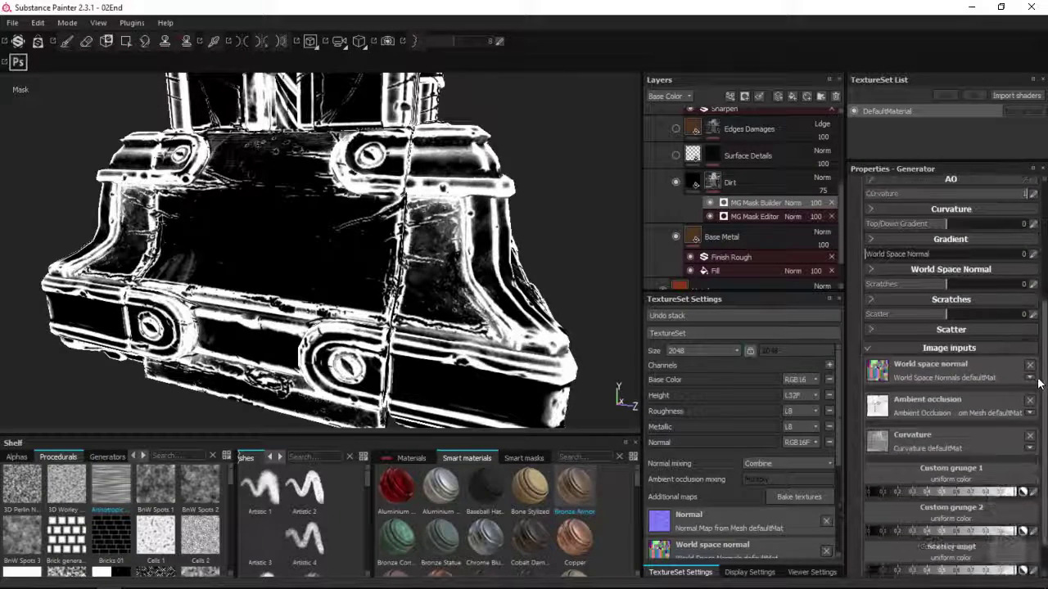
scroll(1037, 384, down, 3)
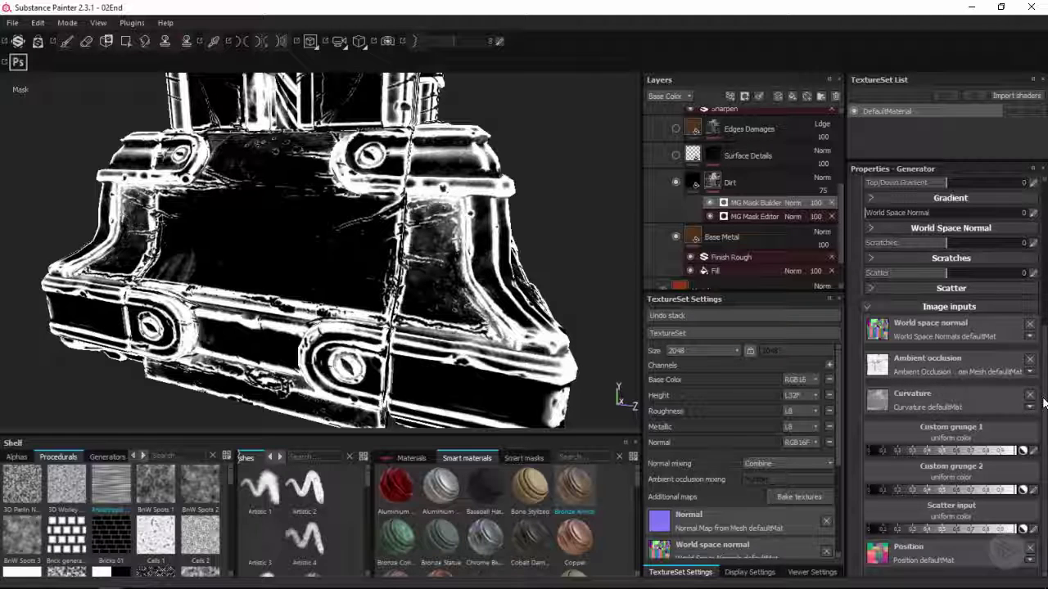
scroll(1028, 398, up, 1)
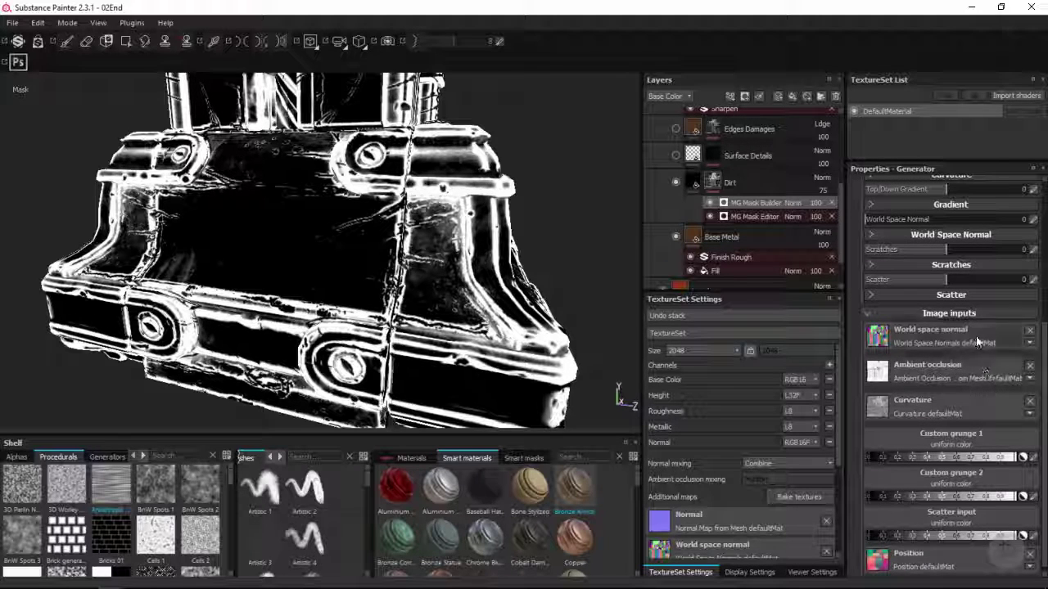
scroll(1036, 344, up, 5)
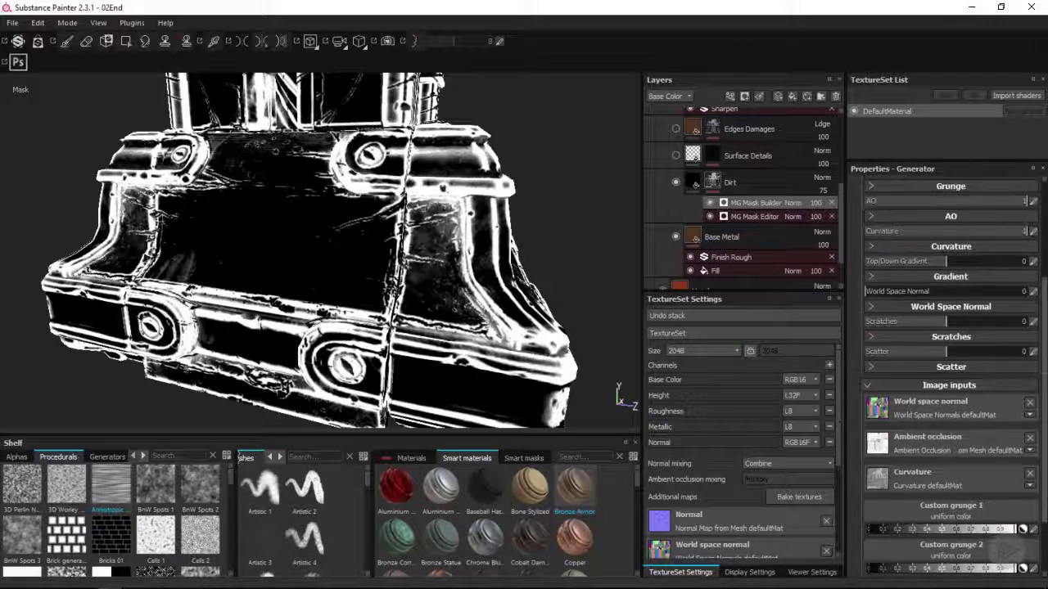
scroll(950, 369, up, 1)
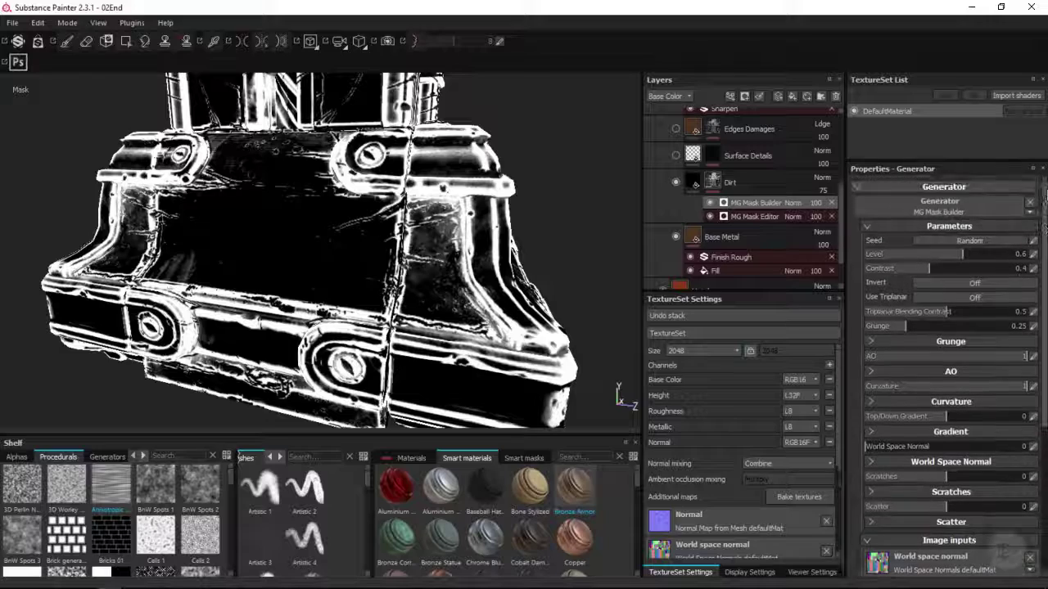
Step: Delete the MG Mask Builder generator from the Dirt mask and view the tower's full material
click(832, 206)
mouse_move(435, 192)
alt+mouse_down()
mouse_move(447, 194)
mouse_move(428, 253)
mouse_move(452, 147)
mouse_move(427, 238)
mouse_move(526, 206)
mouse_move(431, 245)
mouse_move(456, 230)
mouse_move(444, 234)
alt+mouse_up()
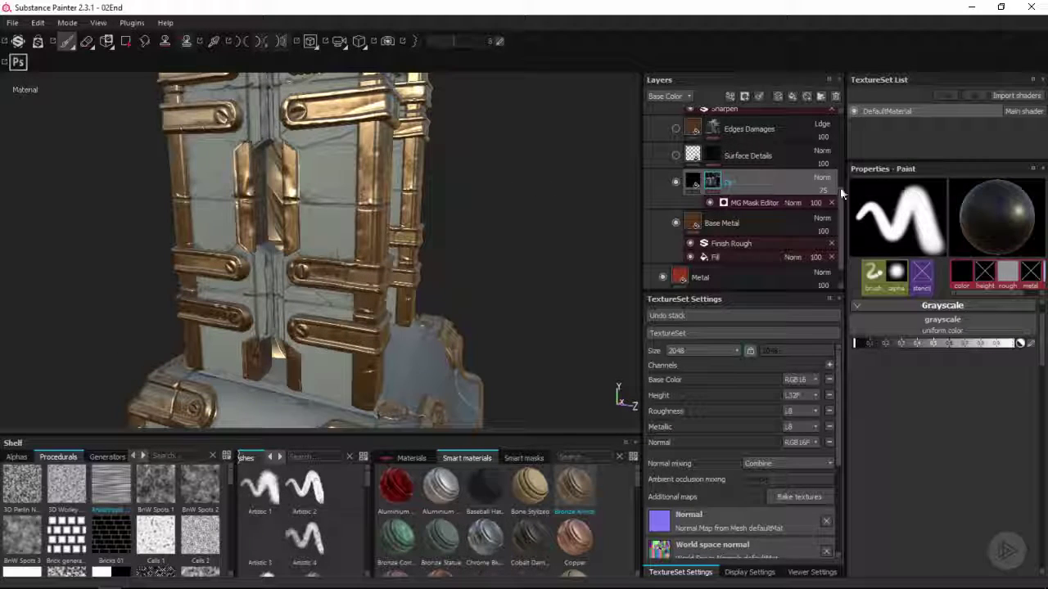
Step: Set the Dirt layer's opacity to 100 and show the Surface Details layer on the tower
scroll(841, 190, up, 1)
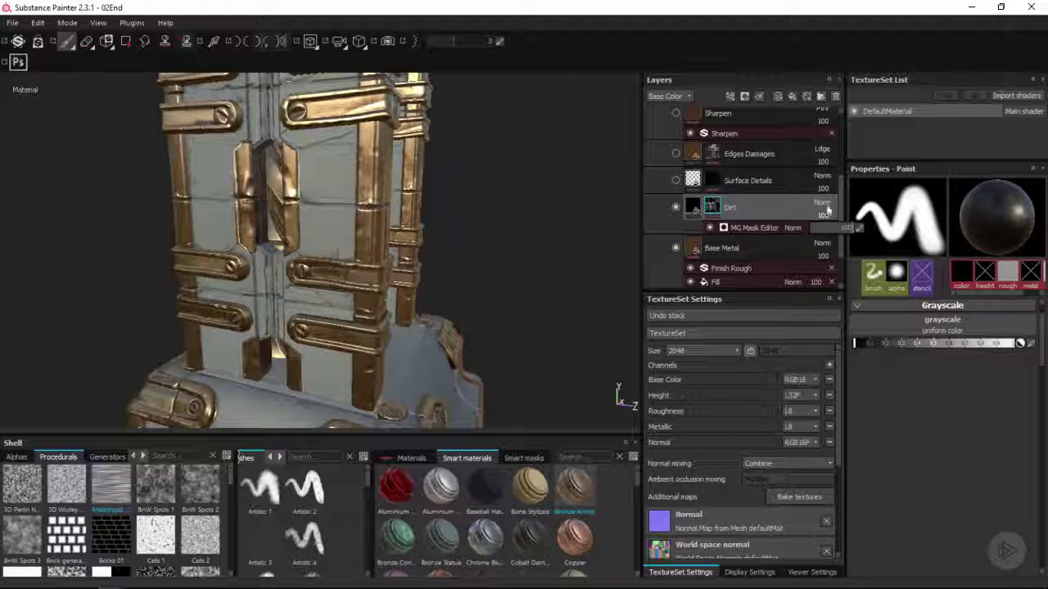
alt+drag(507, 215, 481, 214)
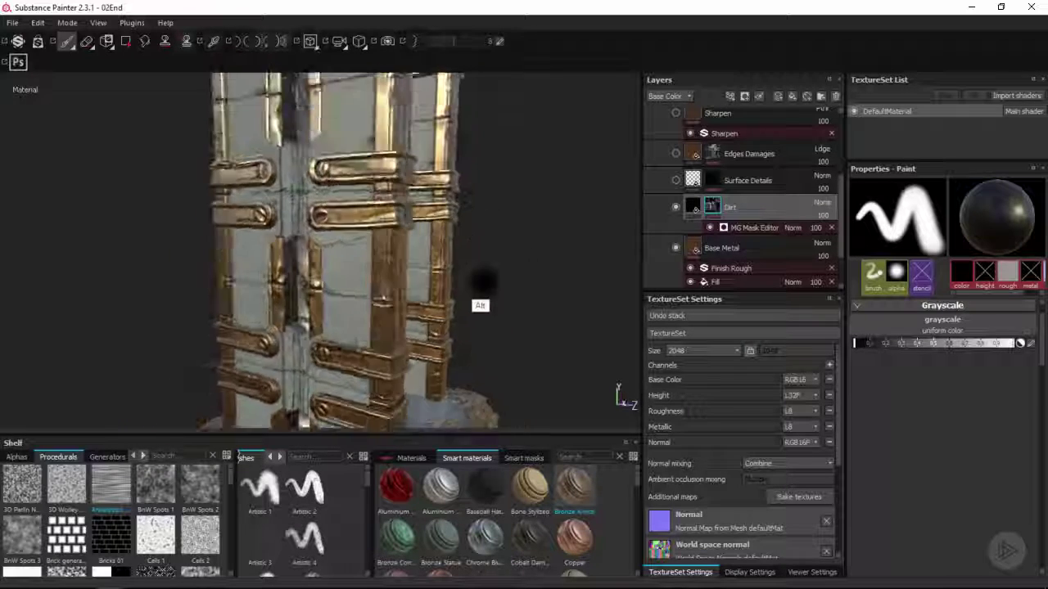
alt+drag(483, 282, 483, 258)
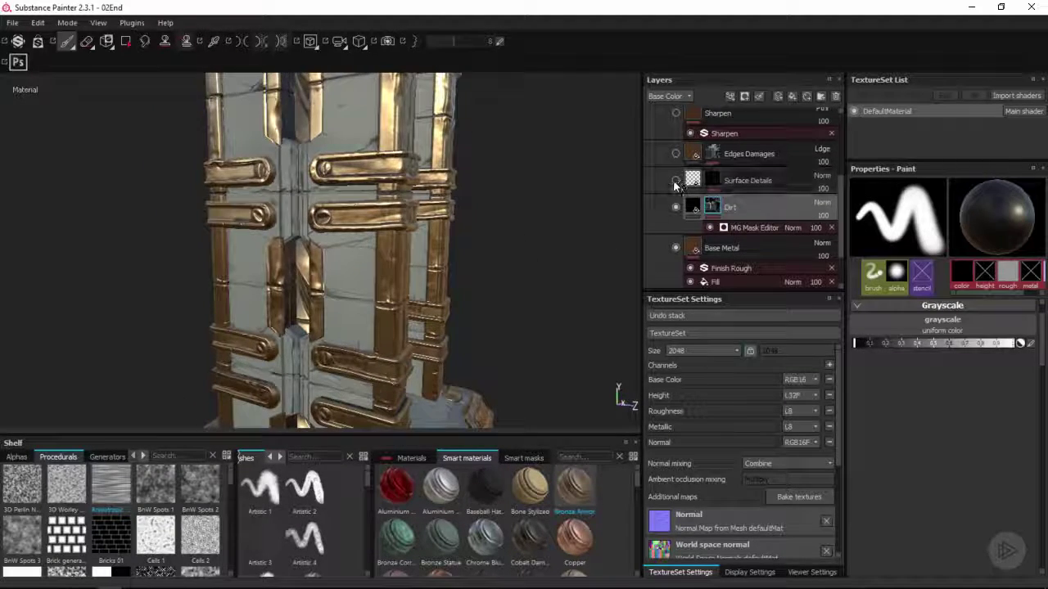
alt+drag(462, 229, 462, 317)
Step: Show the Edges Damages and Sharpen layers of Bronze Armor and inspect the tower's metal trim
click(782, 155)
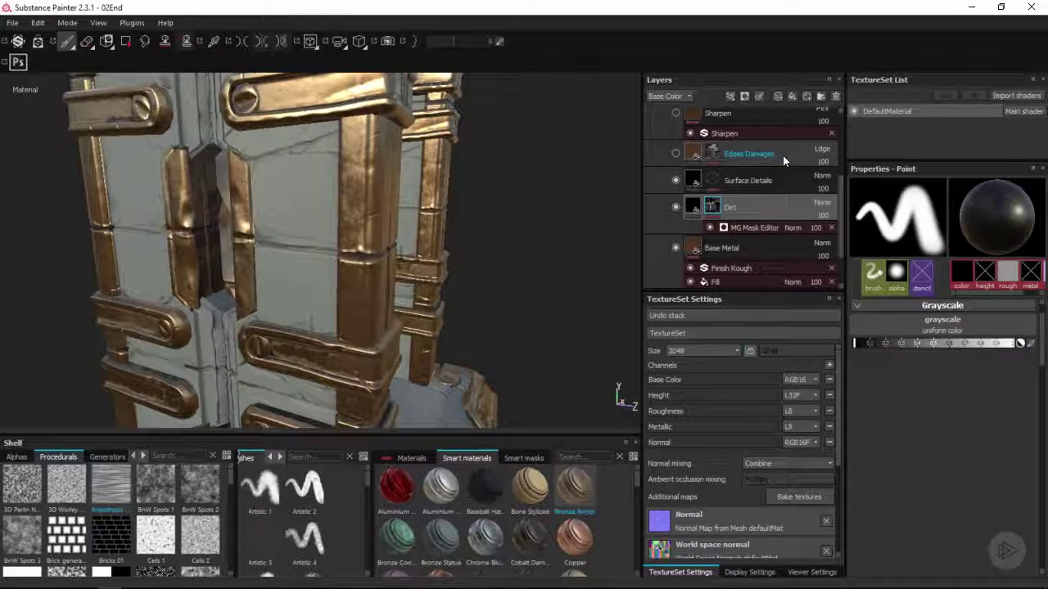
mouse_move(483, 232)
alt+mouse_down()
mouse_move(468, 249)
mouse_move(477, 222)
mouse_move(447, 208)
mouse_move(461, 196)
mouse_move(451, 216)
mouse_move(460, 223)
mouse_move(457, 191)
alt+mouse_up()
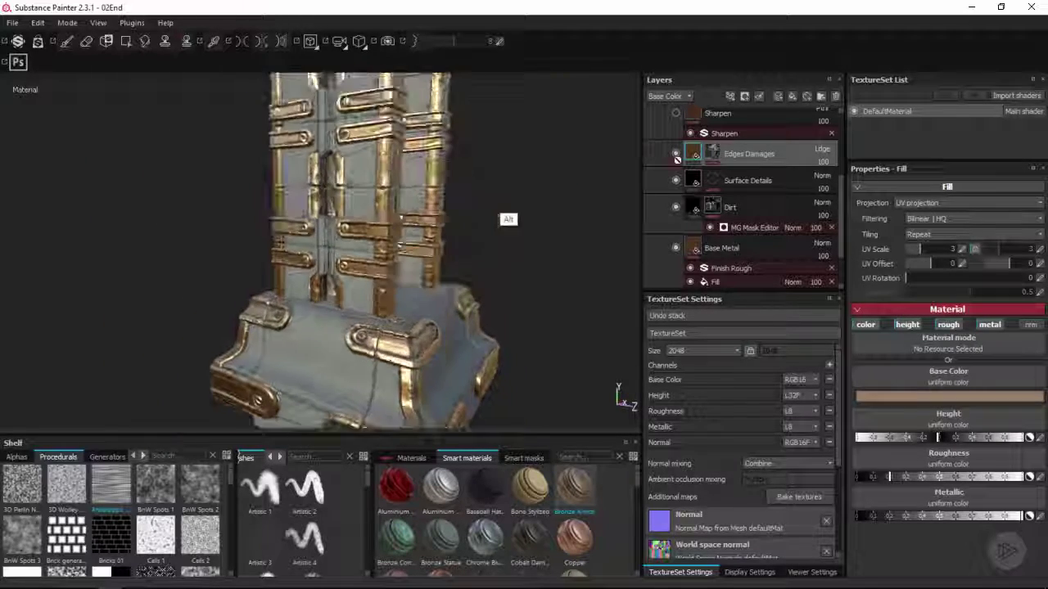
scroll(673, 184, up, 3)
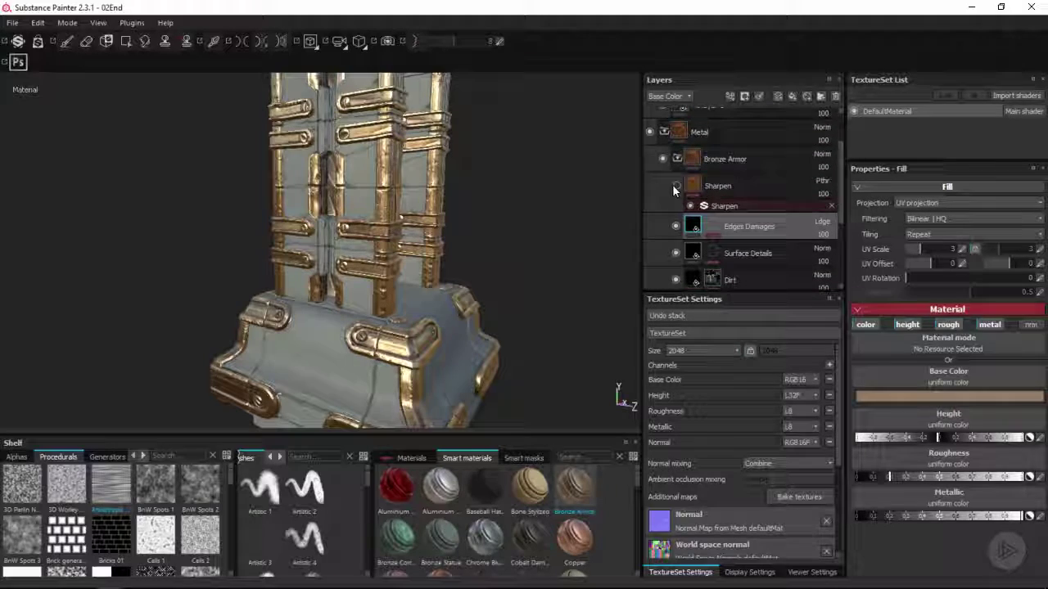
click(675, 186)
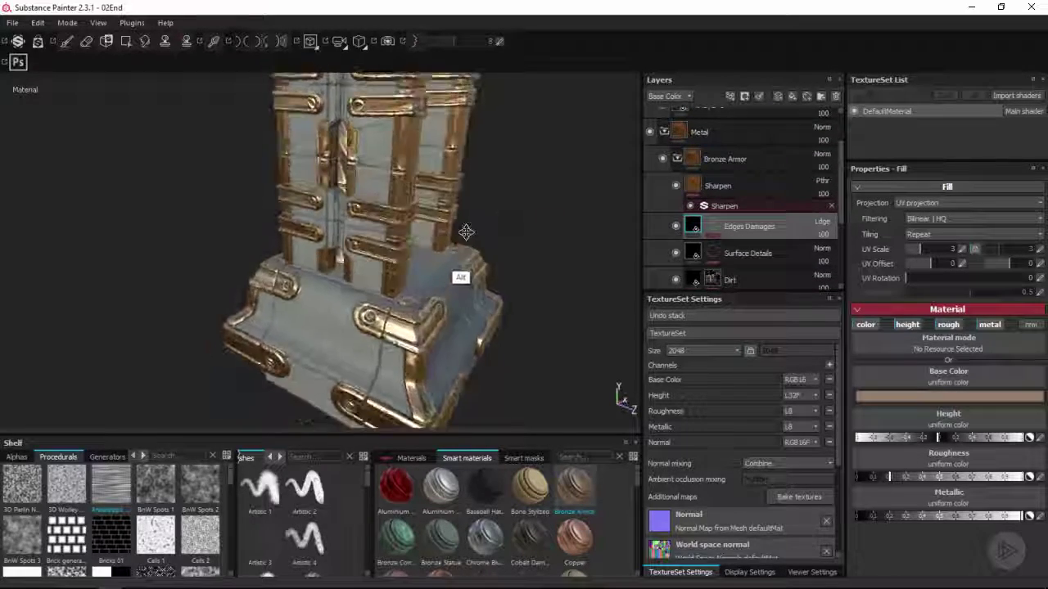
alt+drag(462, 241, 502, 216)
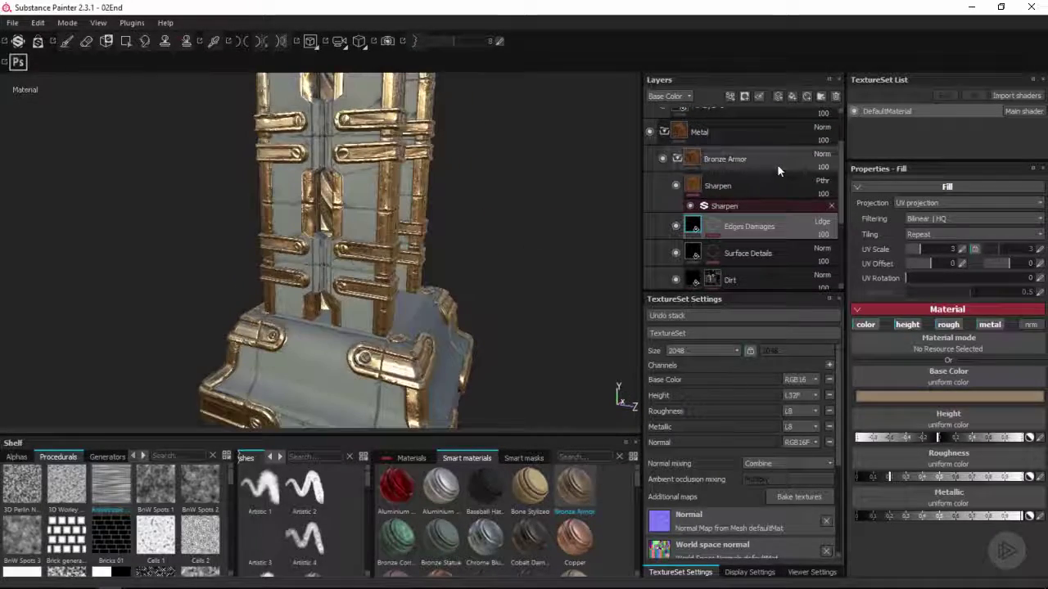
Step: Replace the Bronze Armor folder in the Metal group with the Copper Worn smart material, placed above the Metal fill
click(780, 163)
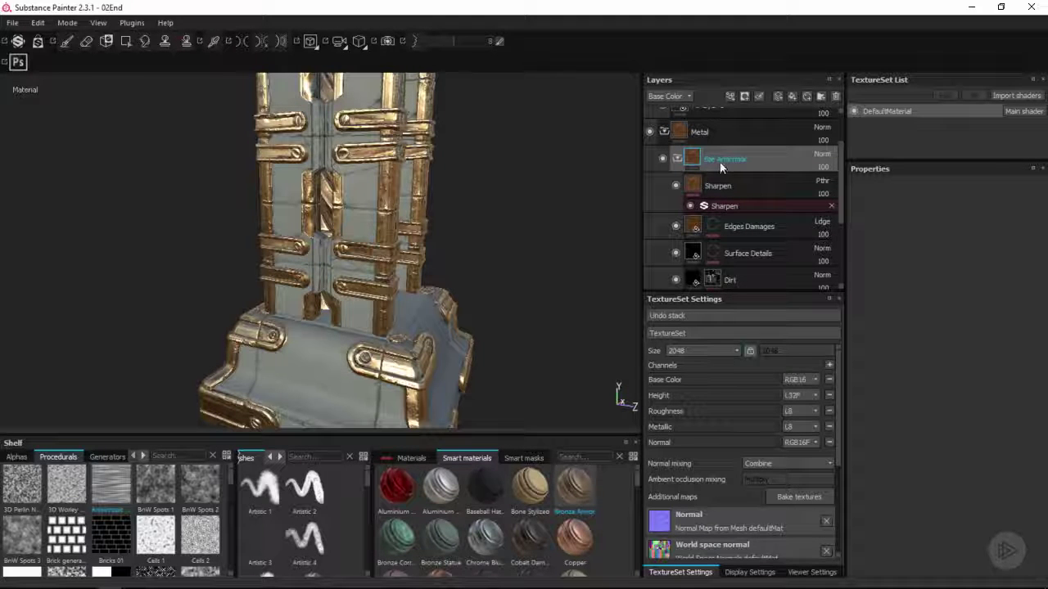
key(Delete)
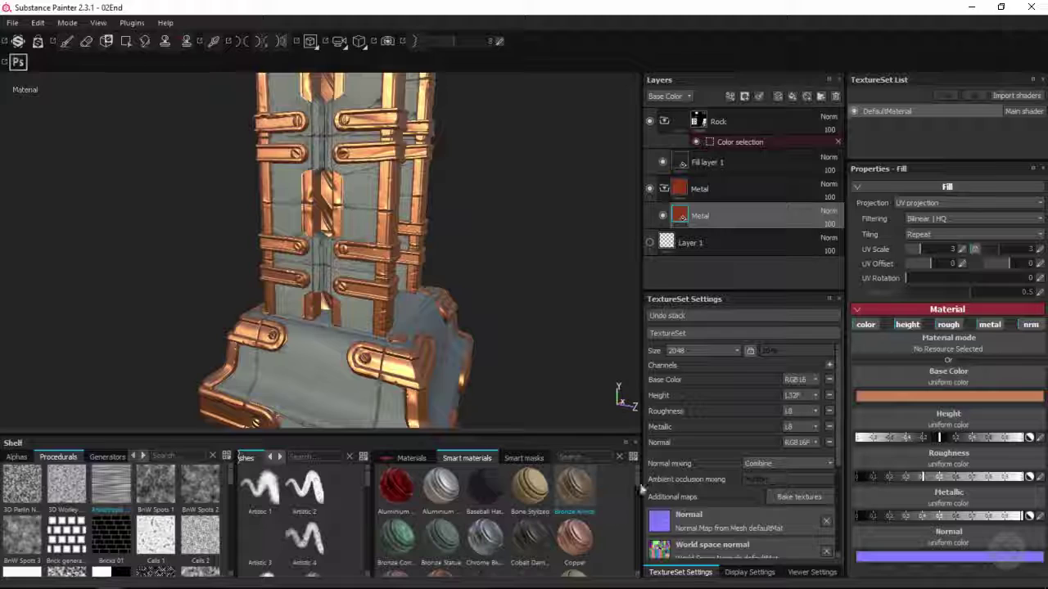
scroll(638, 482, down, 2)
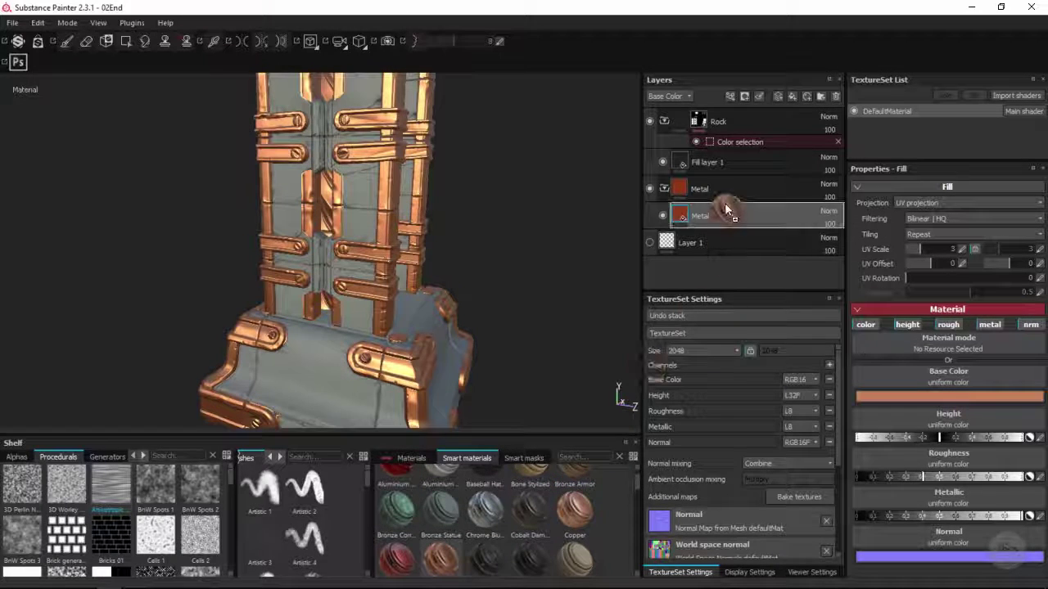
drag(729, 208, 723, 211)
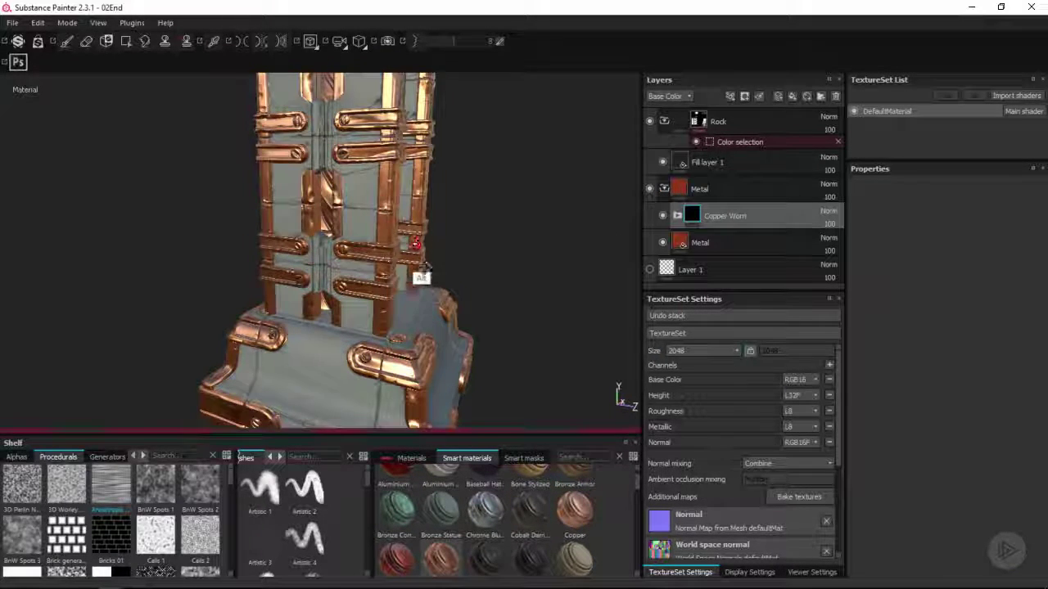
alt+drag(423, 267, 474, 260)
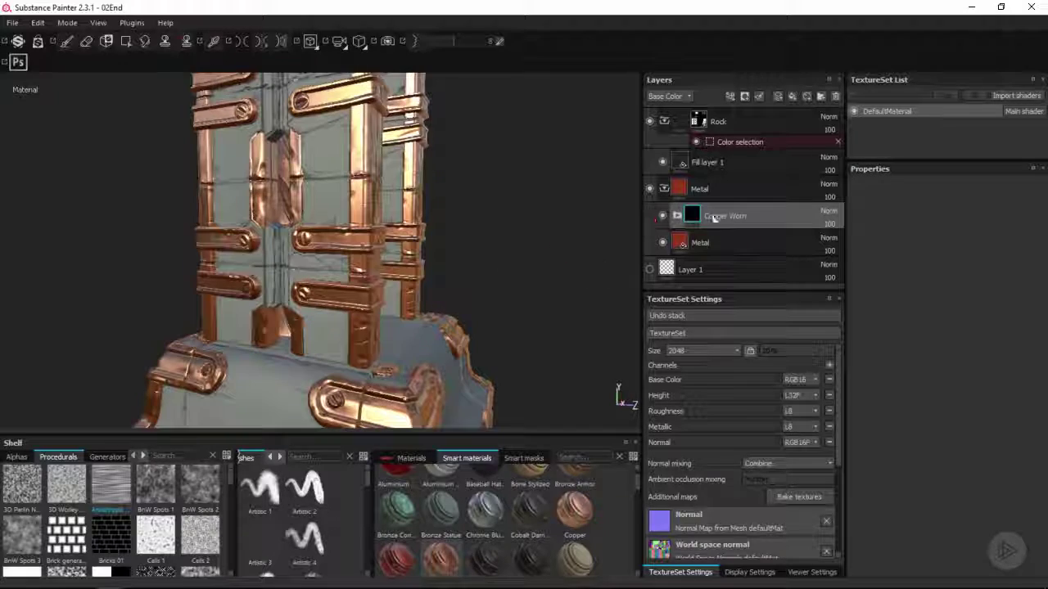
alt+drag(481, 221, 360, 250)
Step: Add the Machinery smart material above Copper Worn in the Metal group and inspect it around the tower
scroll(640, 488, down, 5)
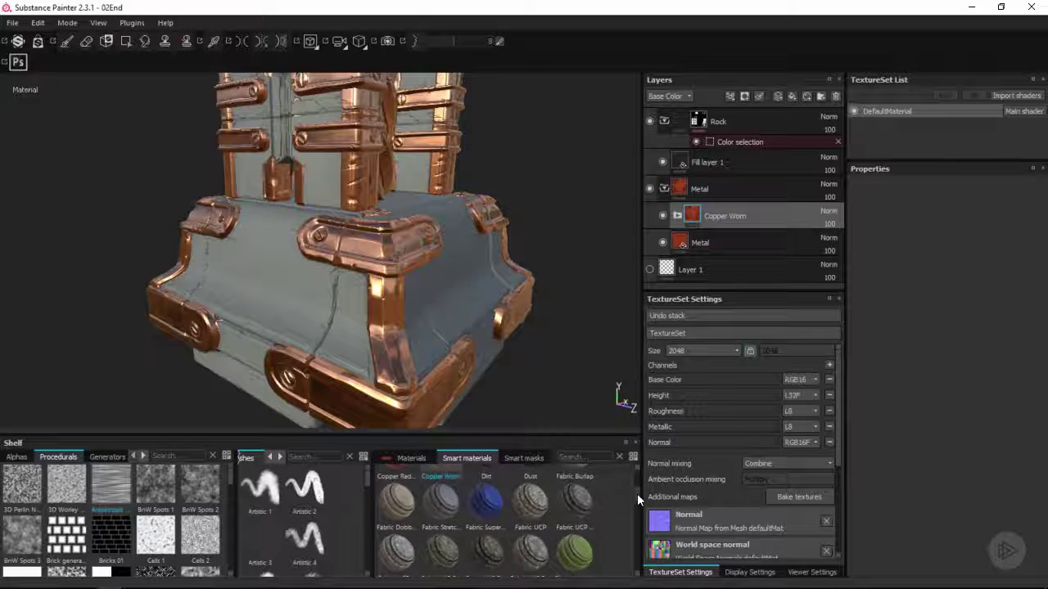
drag(636, 494, 633, 515)
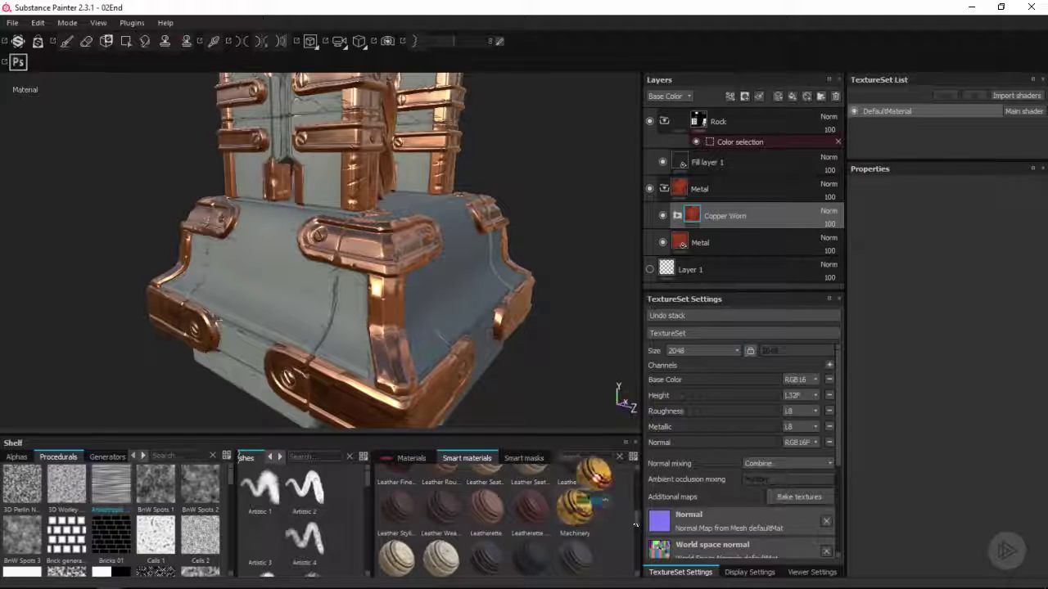
drag(733, 211, 736, 214)
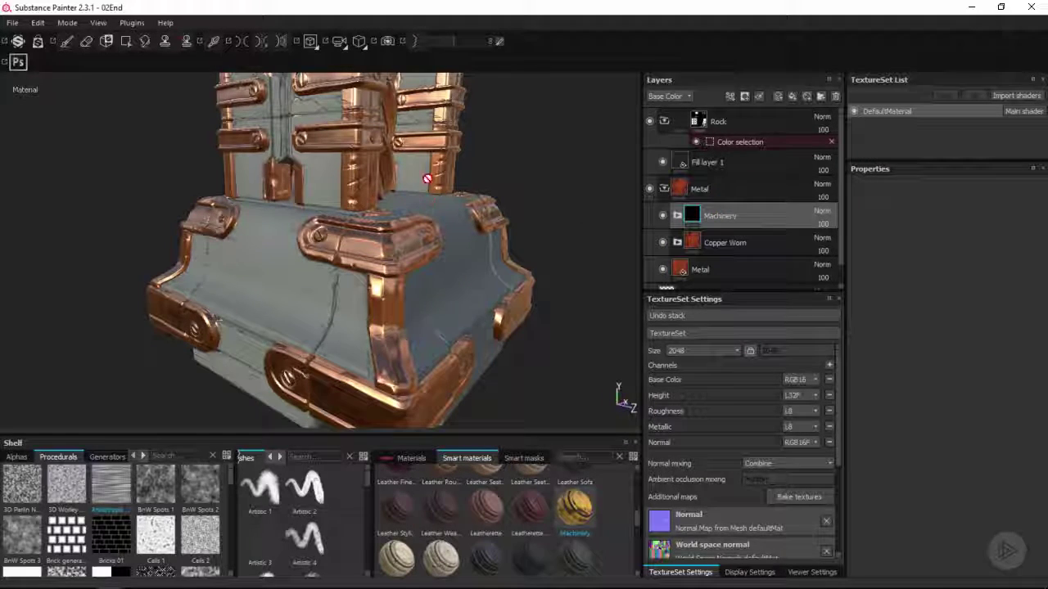
alt+drag(427, 303, 438, 155)
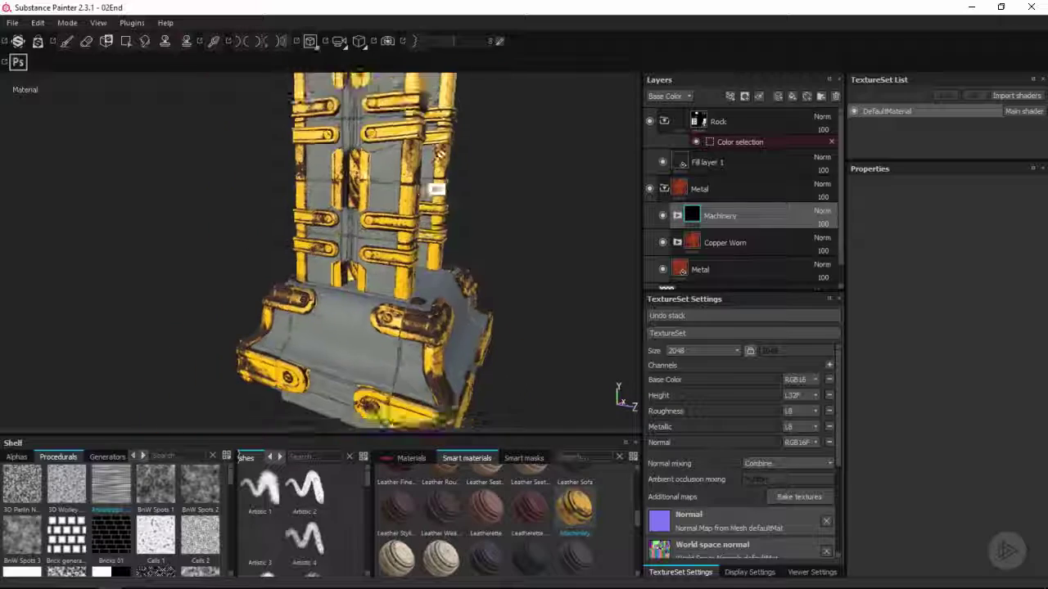
scroll(401, 242, up, 3)
alt+drag(402, 240, 420, 265)
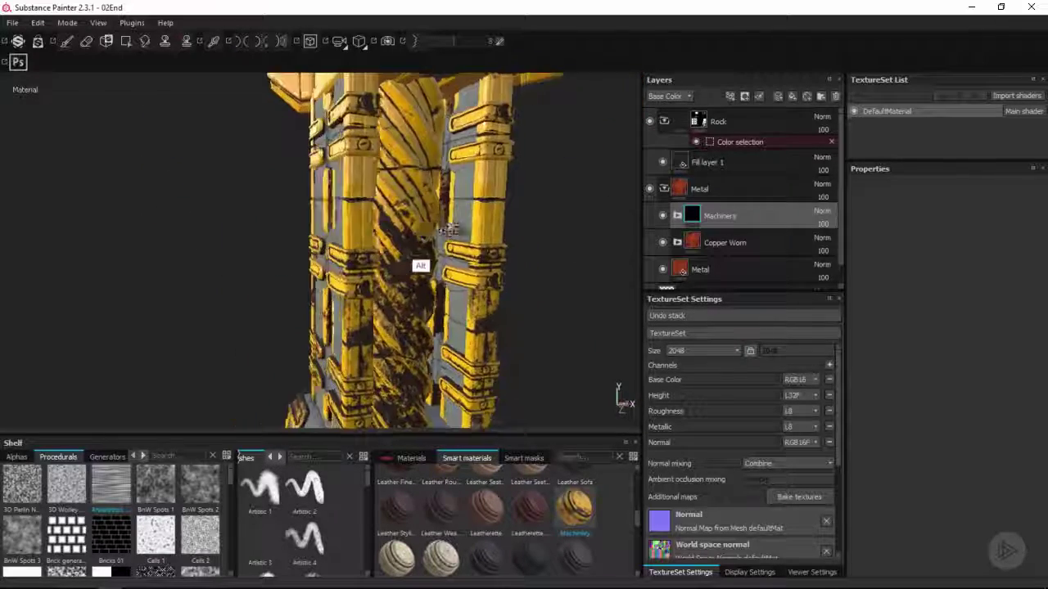
alt+drag(449, 230, 426, 368)
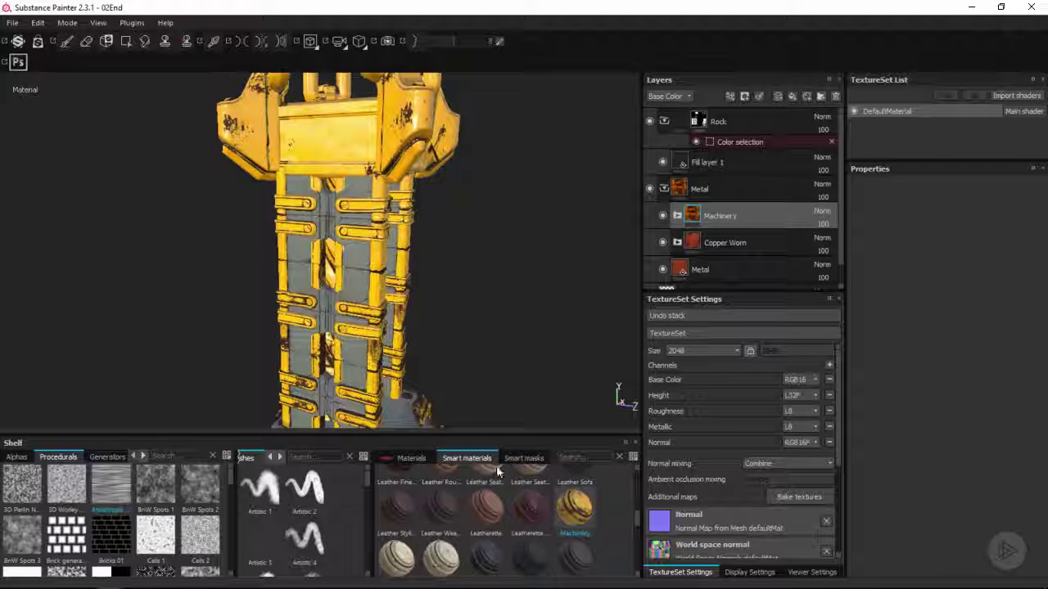
Step: Find concrete materials with the filter "con" and add Concrete Simple above Fill layer 1 in the Rock group
click(416, 458)
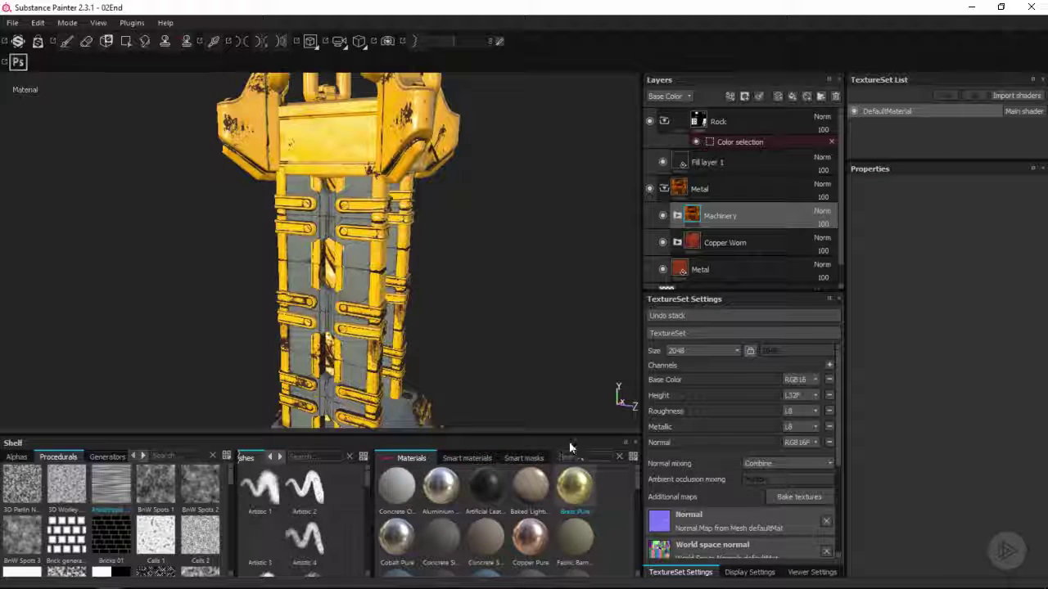
text(con)
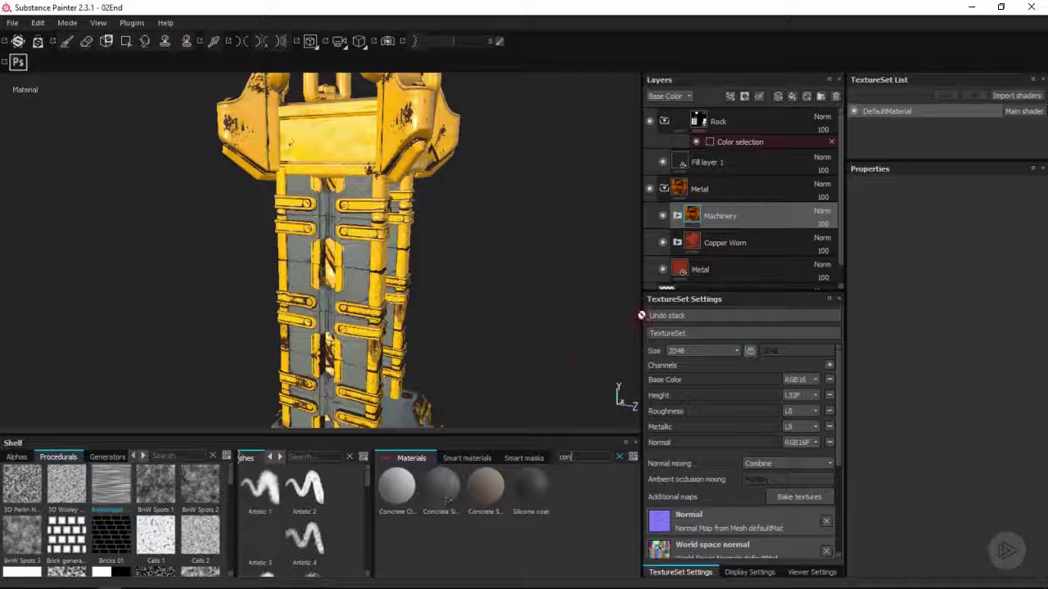
drag(442, 487, 745, 190)
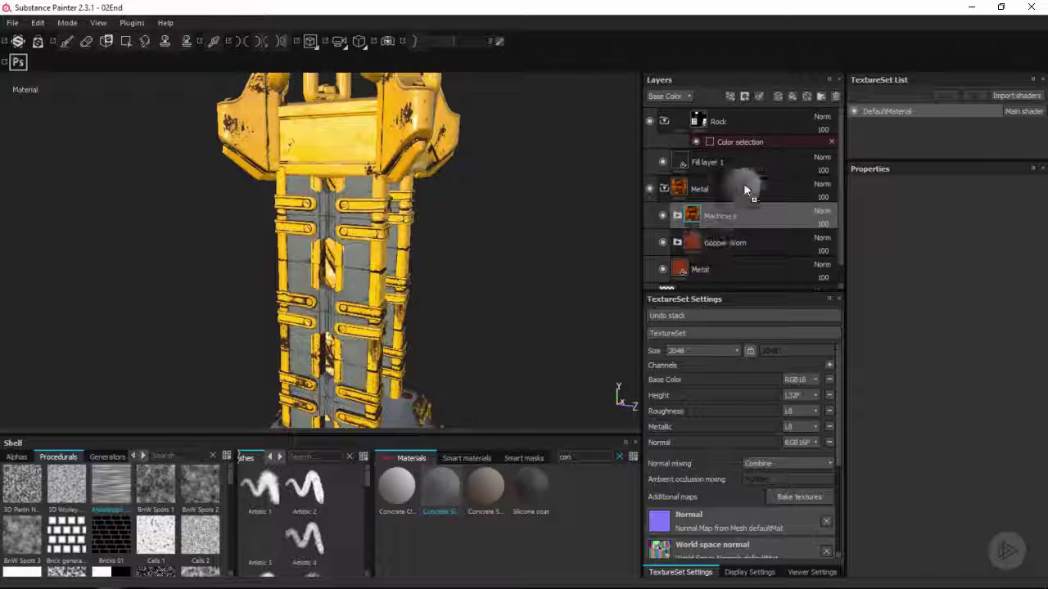
drag(746, 152, 745, 154)
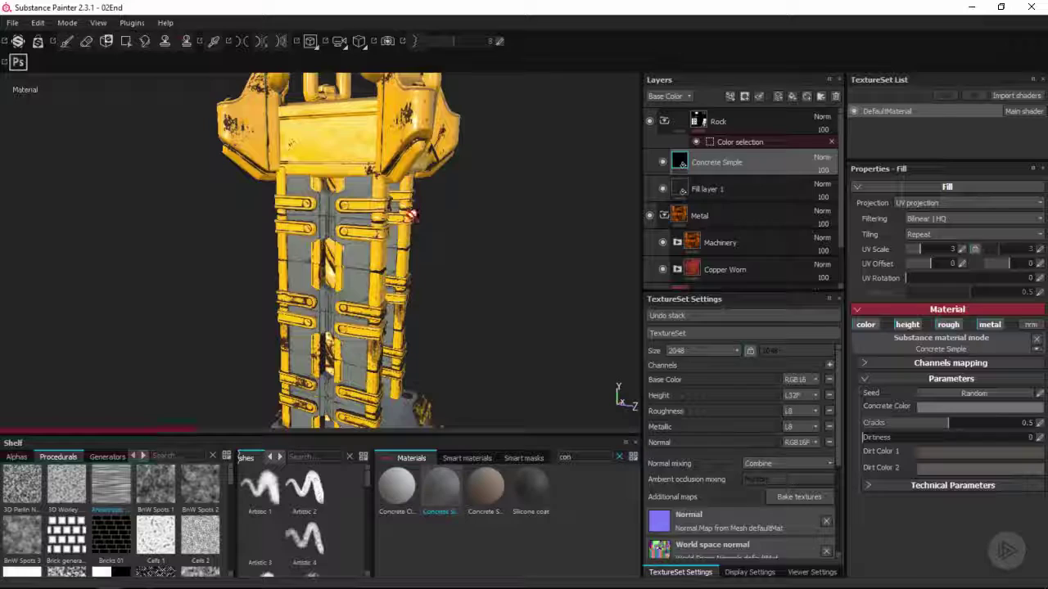
alt+right_drag(401, 238, 420, 257)
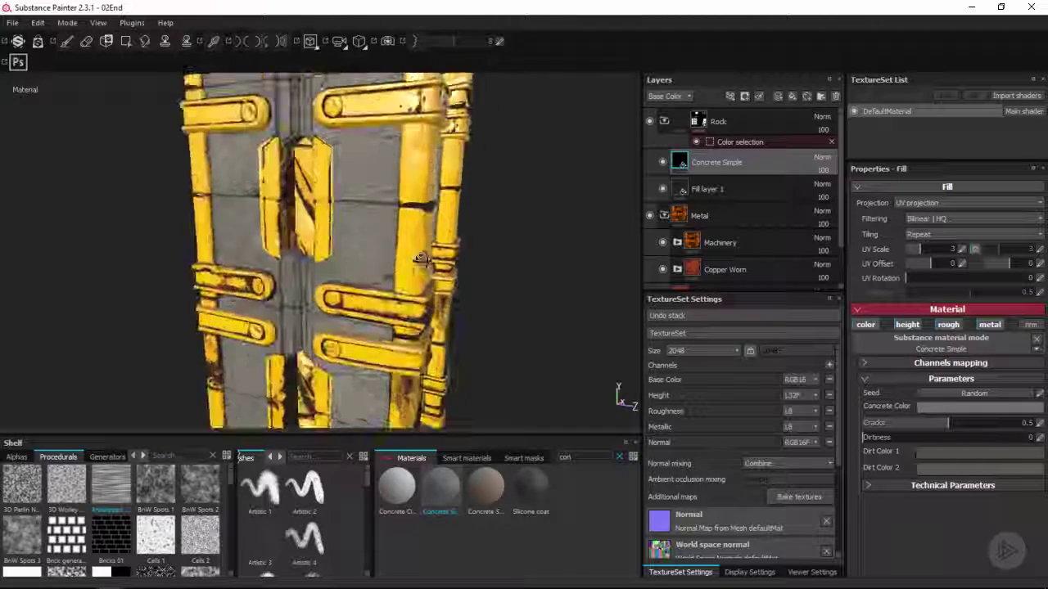
alt+drag(421, 259, 428, 199)
alt+middle_drag(427, 199, 437, 110)
alt+right_drag(436, 110, 413, 97)
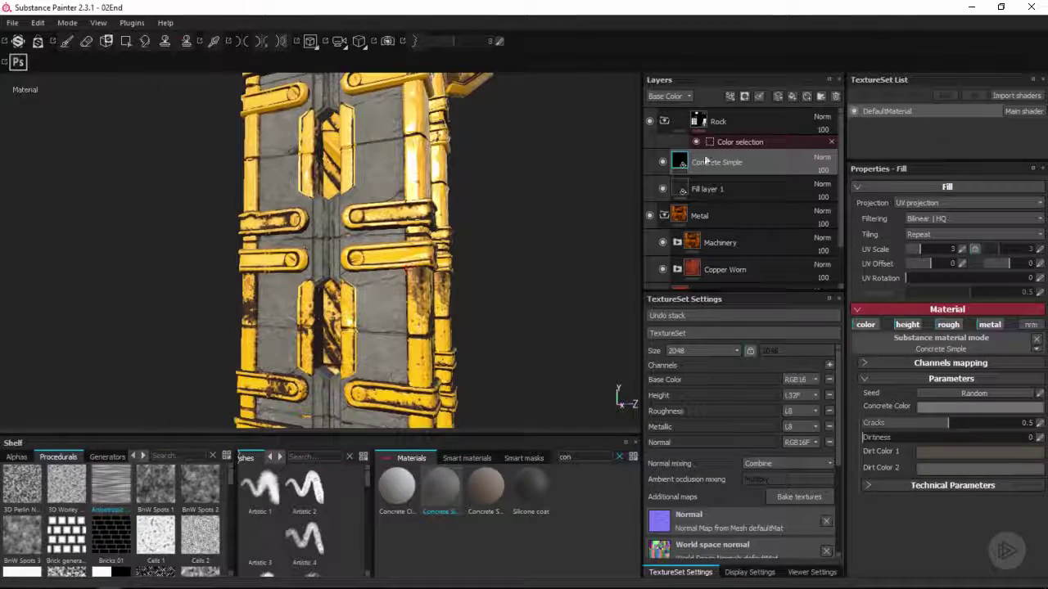
Step: Delete the Machinery smart material from the Metal group
click(763, 245)
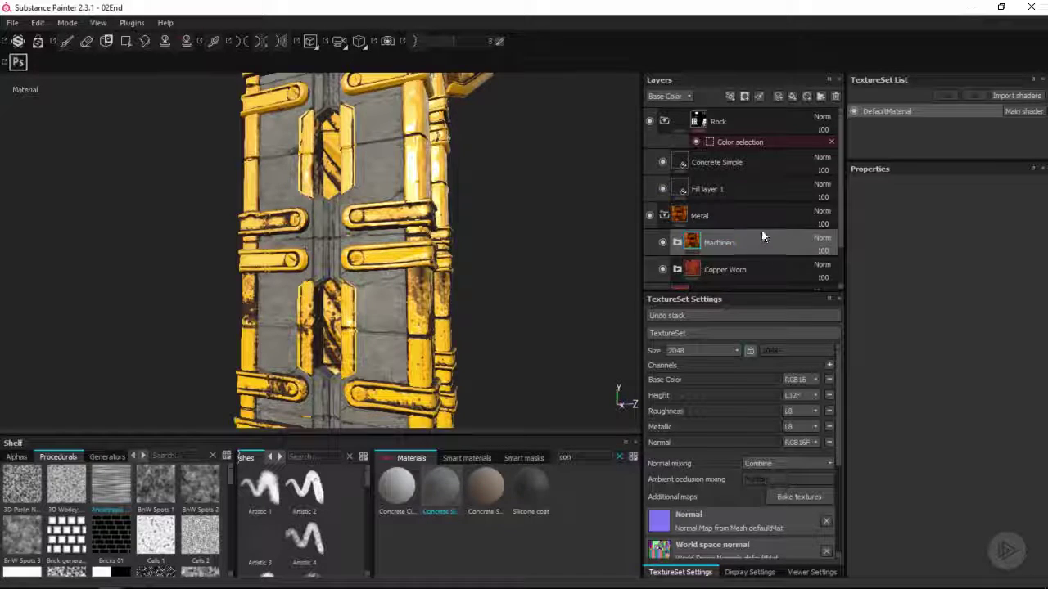
key(Delete)
alt+drag(453, 243, 484, 245)
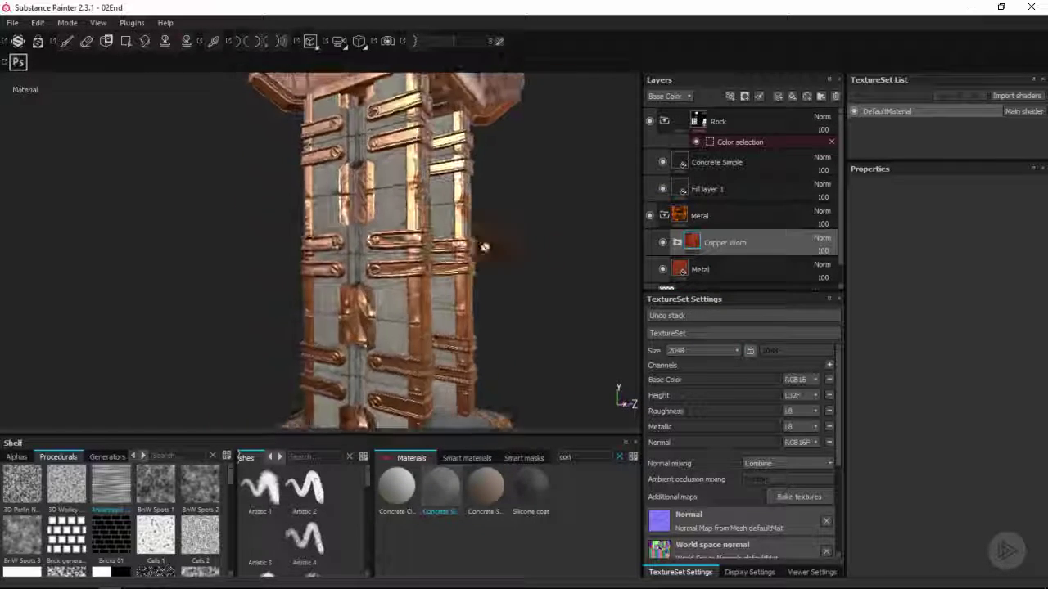
Step: Set the roughness of Copper Worn's Base Metal layer to about 0.3 and check the whole tower
click(677, 243)
scroll(704, 243, down, 2)
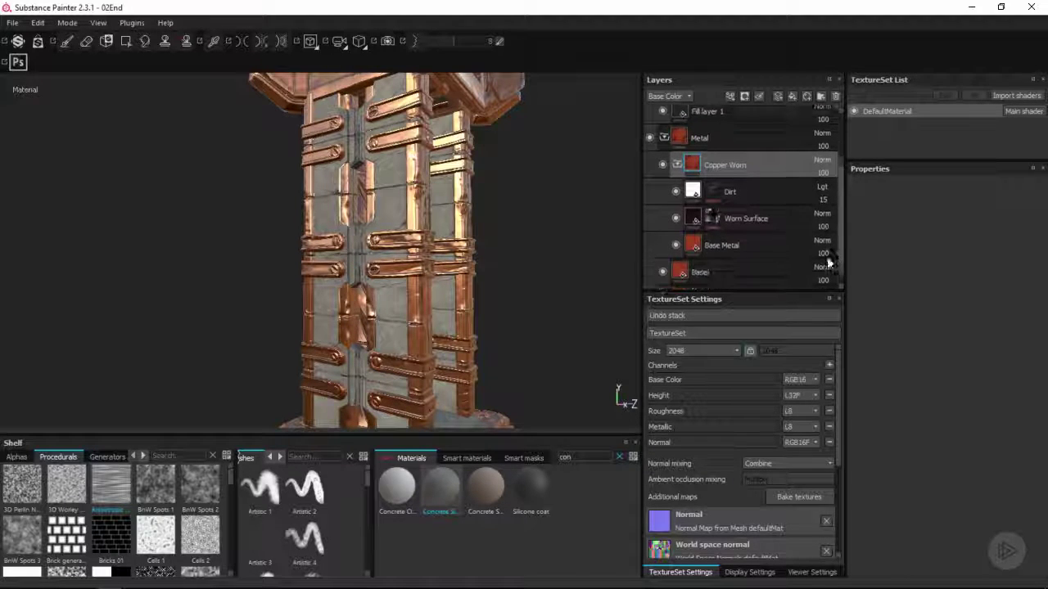
click(704, 239)
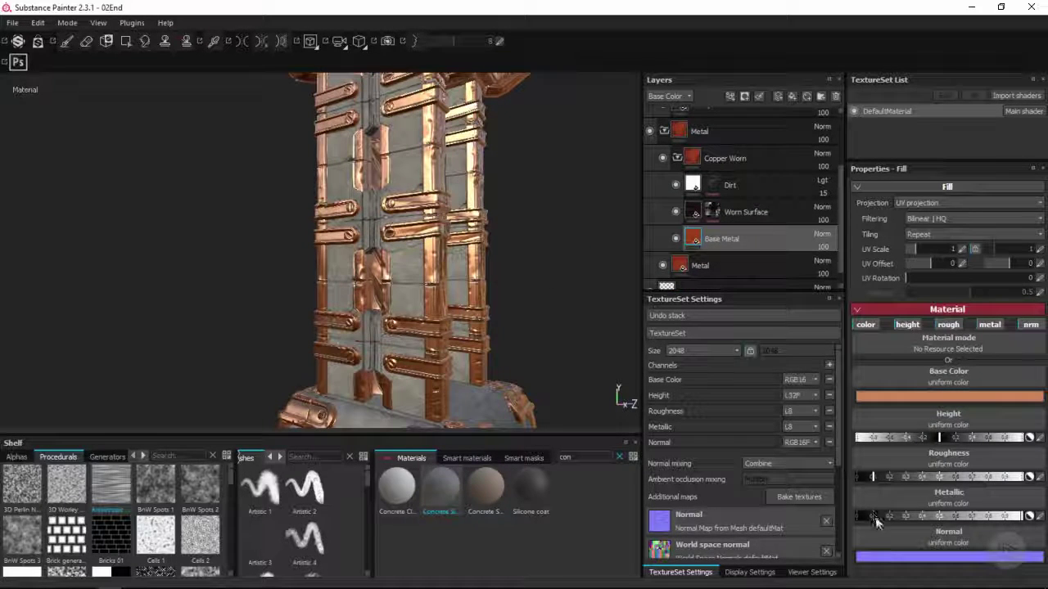
click(910, 478)
alt+drag(573, 215, 620, 401)
alt+middle_drag(399, 262, 605, 259)
alt+drag(604, 259, 309, 272)
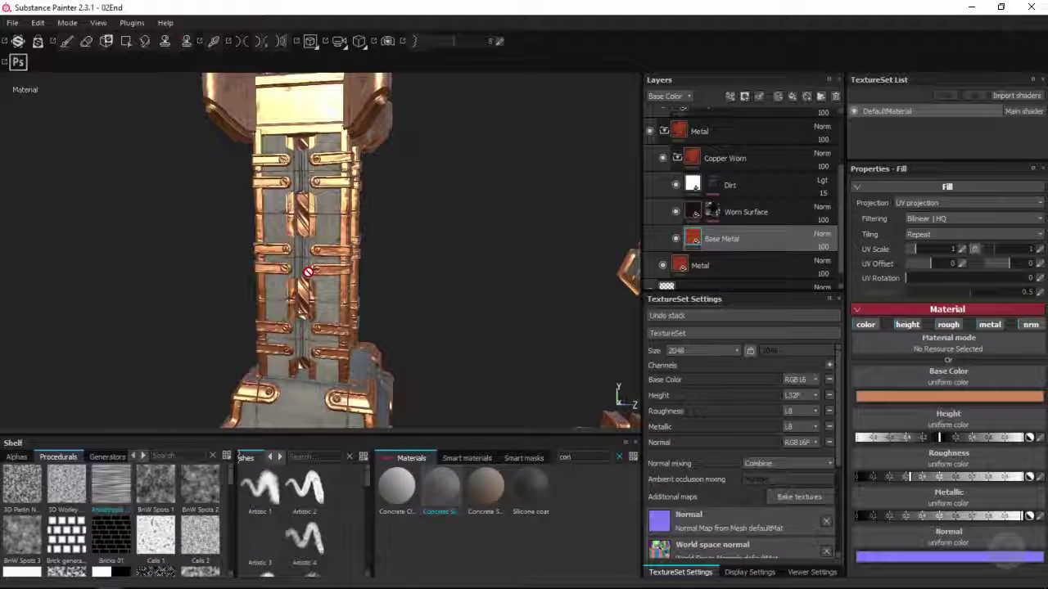